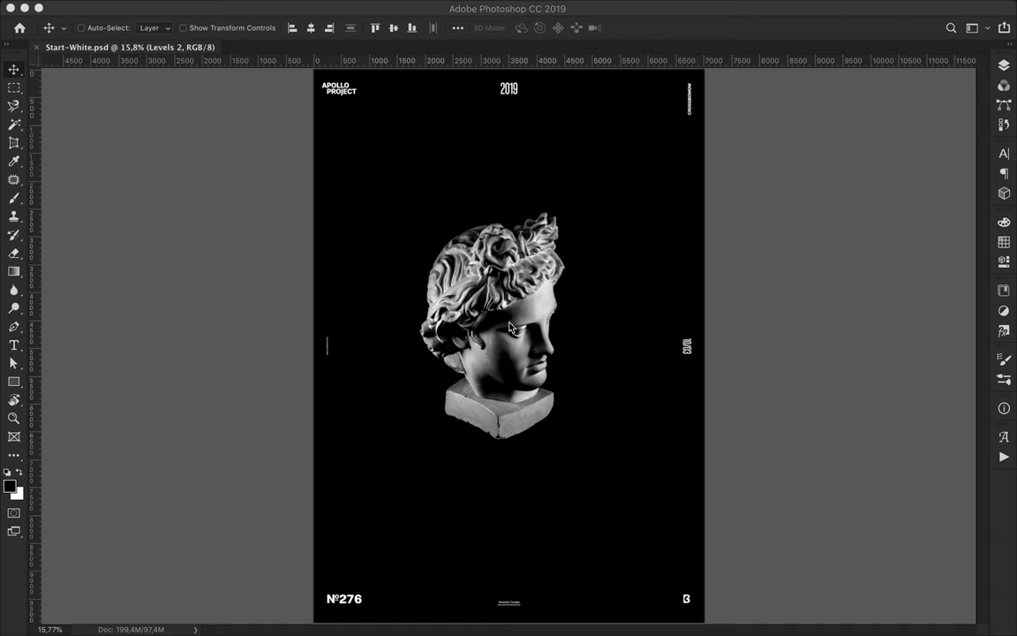
Lift a slice of the statue's face onto its own layer and duplicate it lower on the poster
{"action": "left_click_drag", "start_coordinate": [509, 328], "coordinate": [481, 251]}
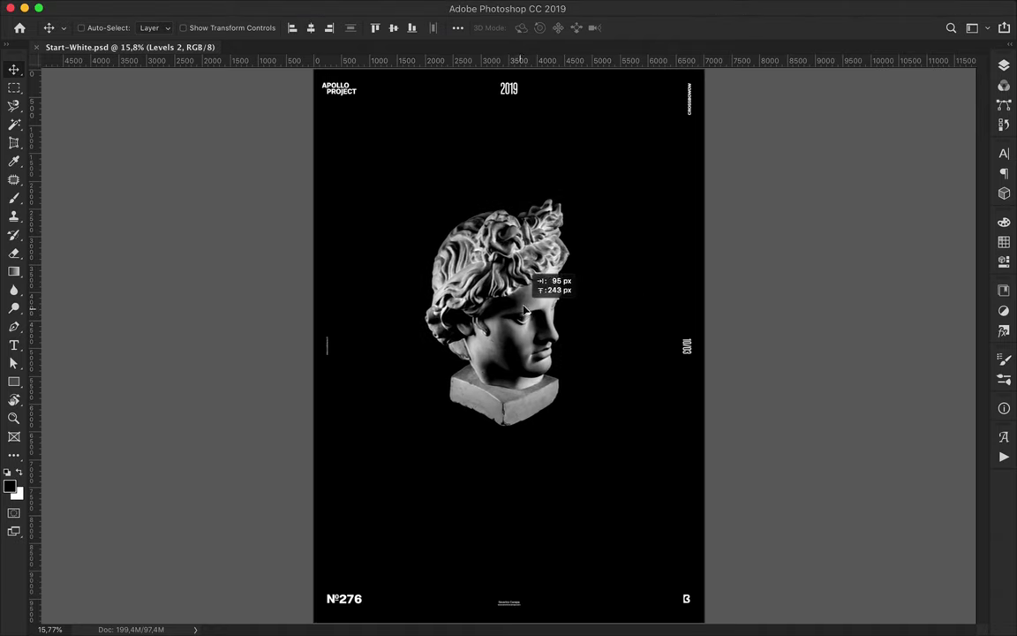
{"action": "key", "text": "m"}
{"action": "left_click_drag", "start_coordinate": [461, 192], "coordinate": [552, 318]}
{"action": "key", "text": "ctrl+j"}
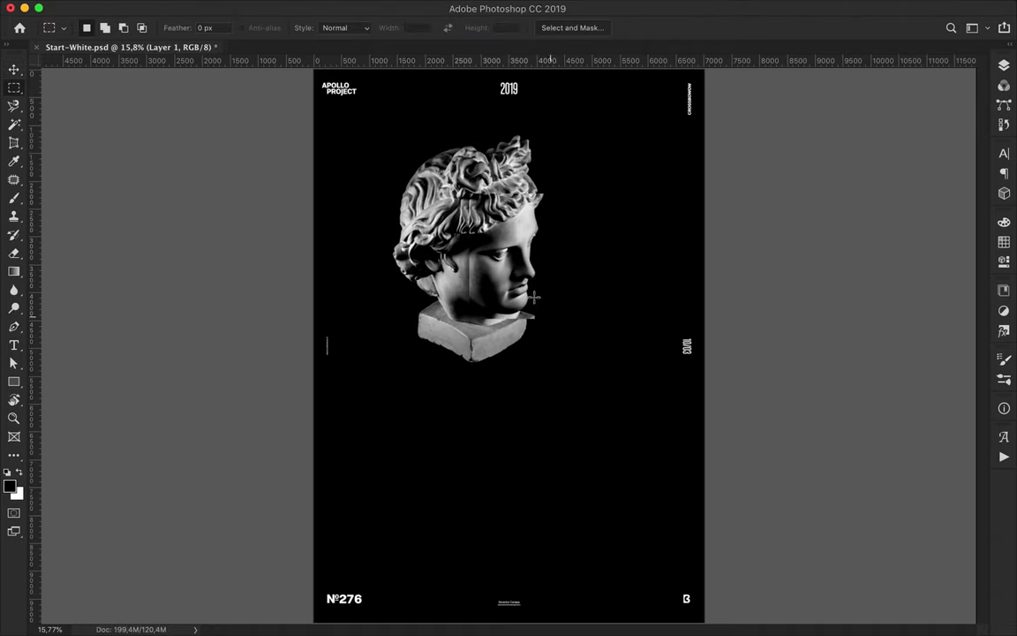
{"action": "key", "text": "v"}
{"action": "left_click_drag", "start_coordinate": [565, 185], "coordinate": [552, 459]}
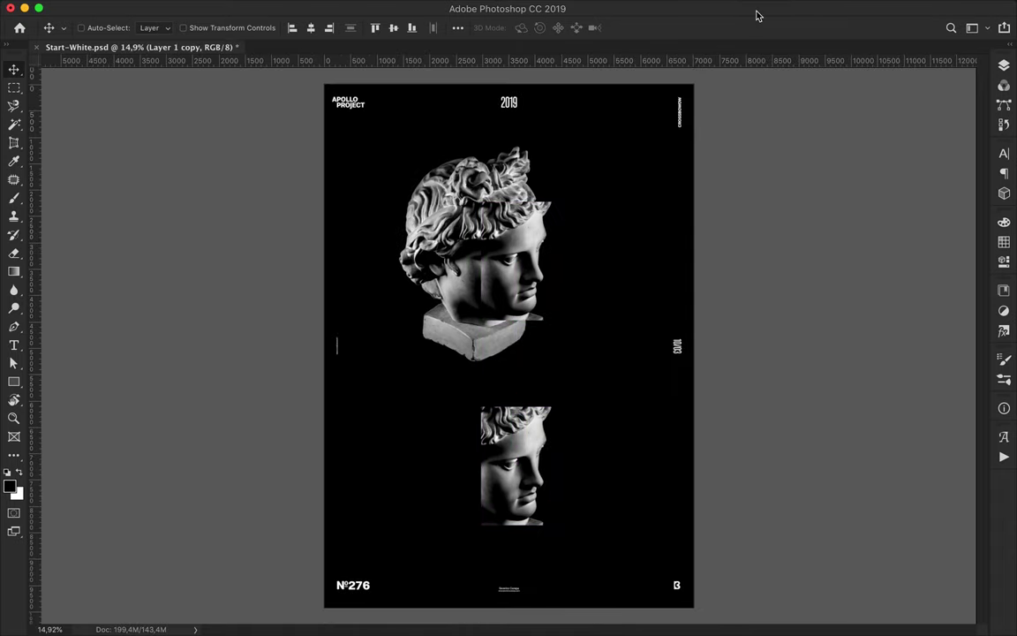
Add a new layer above Background and fill it with a horizontal rainbow gradient
{"action": "key", "text": "F7"}
{"action": "scroll", "coordinate": [883, 353], "scroll_direction": "down", "scroll_amount": 5}
{"action": "left_click", "coordinate": [874, 556]}
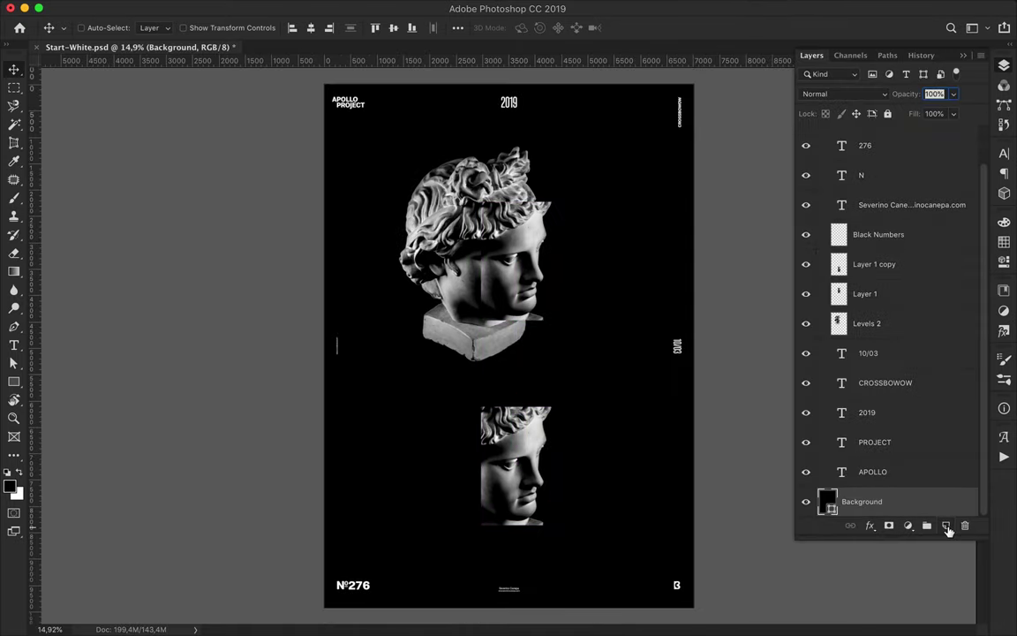
{"action": "left_click", "coordinate": [945, 526]}
{"action": "key", "text": "m"}
{"action": "key", "text": "g"}
{"action": "left_click_drag", "start_coordinate": [319, 308], "coordinate": [738, 304]}
Stretch the rainbow gradient layer past the poster's left and right edges
{"action": "key", "text": "ctrl+t"}
{"action": "left_click_drag", "start_coordinate": [330, 346], "coordinate": [323, 348]}
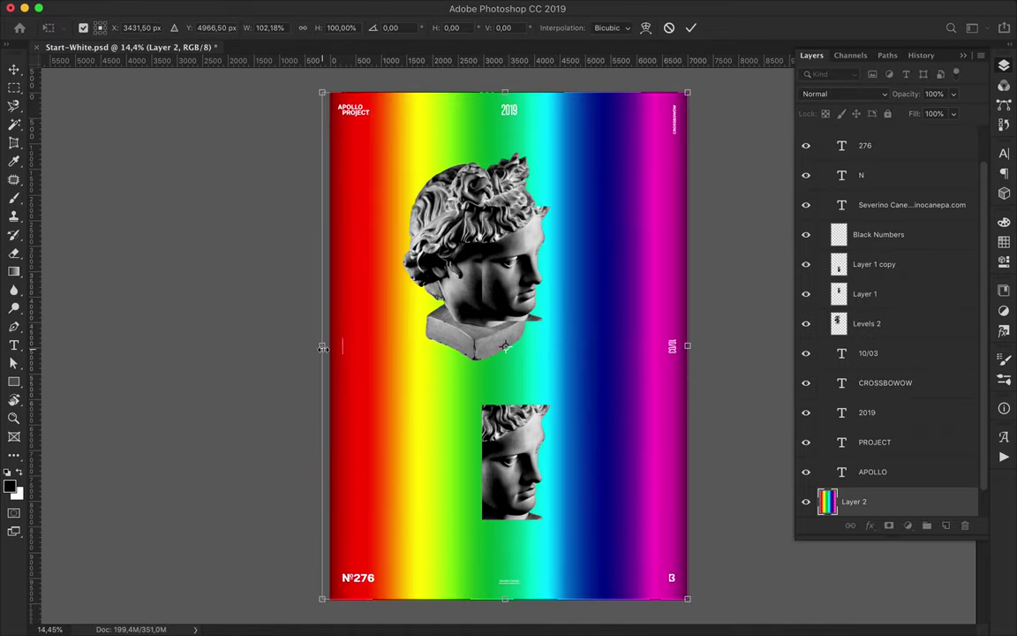
{"action": "left_click_drag", "start_coordinate": [687, 346], "coordinate": [693, 346]}
{"action": "key", "text": "Return"}
Copy a patch of the rainbow gradient onto its own layer, discarding a trial rectangle
{"action": "right_click", "coordinate": [890, 502]}
{"action": "left_click", "coordinate": [759, 211]}
{"action": "right_click", "coordinate": [881, 501]}
{"action": "left_click", "coordinate": [769, 263]}
{"action": "key", "text": "u"}
{"action": "left_click_drag", "start_coordinate": [361, 394], "coordinate": [396, 440]}
{"action": "key", "text": "ctrl+z"}
{"action": "key", "text": "m"}
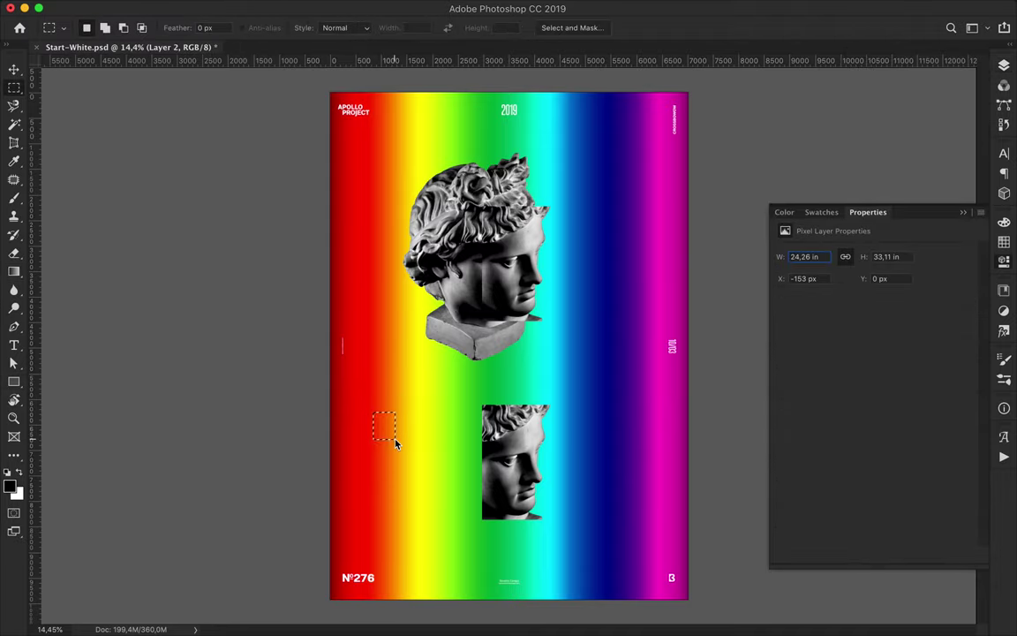
{"action": "key", "text": "ctrl+j"}
Move the copied red patch up and clear its source area on the gradient to black
{"action": "key", "text": "v"}
{"action": "key", "text": "m"}
{"action": "left_click_drag", "start_coordinate": [380, 444], "coordinate": [402, 470]}
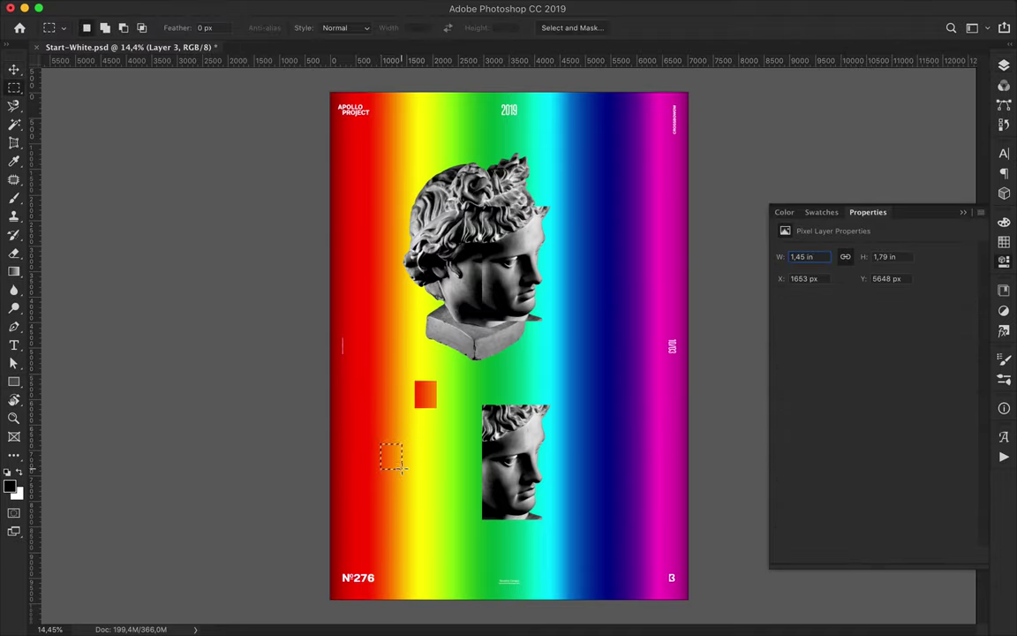
{"action": "left_click", "coordinate": [1004, 65]}
{"action": "left_click", "coordinate": [853, 471]}
{"action": "key", "text": "alt+BackSpace"}
Cut a thin right-hand strip and a tall cyan strip of the gradient onto separate layers
{"action": "mouse_move", "coordinate": [618, 372]}
{"action": "left_mouse_down"}
{"action": "mouse_move", "coordinate": [668, 380]}
{"action": "mouse_move", "coordinate": [407, 160]}
{"action": "left_mouse_up"}
{"action": "key", "text": "ctrl+shift+j"}
{"action": "key", "text": "v"}
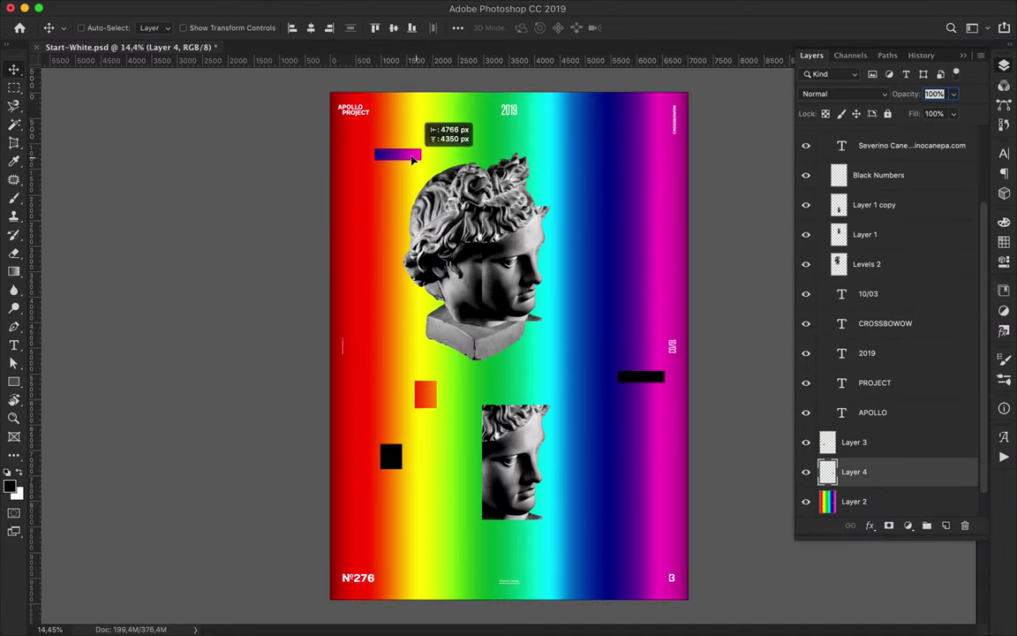
{"action": "key", "text": "m"}
{"action": "mouse_move", "coordinate": [567, 141]}
{"action": "left_mouse_down"}
{"action": "mouse_move", "coordinate": [605, 277]}
{"action": "mouse_move", "coordinate": [391, 327]}
{"action": "left_mouse_up"}
{"action": "key", "text": "ctrl+shift+j"}
{"action": "key", "text": "v"}
Copy a lower-right gradient strip to a new layer and move it to the lower left
{"action": "key", "text": "m"}
{"action": "left_click_drag", "start_coordinate": [583, 460], "coordinate": [706, 474]}
{"action": "scroll", "coordinate": [871, 397], "scroll_direction": "down", "scroll_amount": 3}
{"action": "left_click", "coordinate": [871, 471]}
{"action": "scroll", "coordinate": [847, 265], "scroll_direction": "up", "scroll_amount": 10}
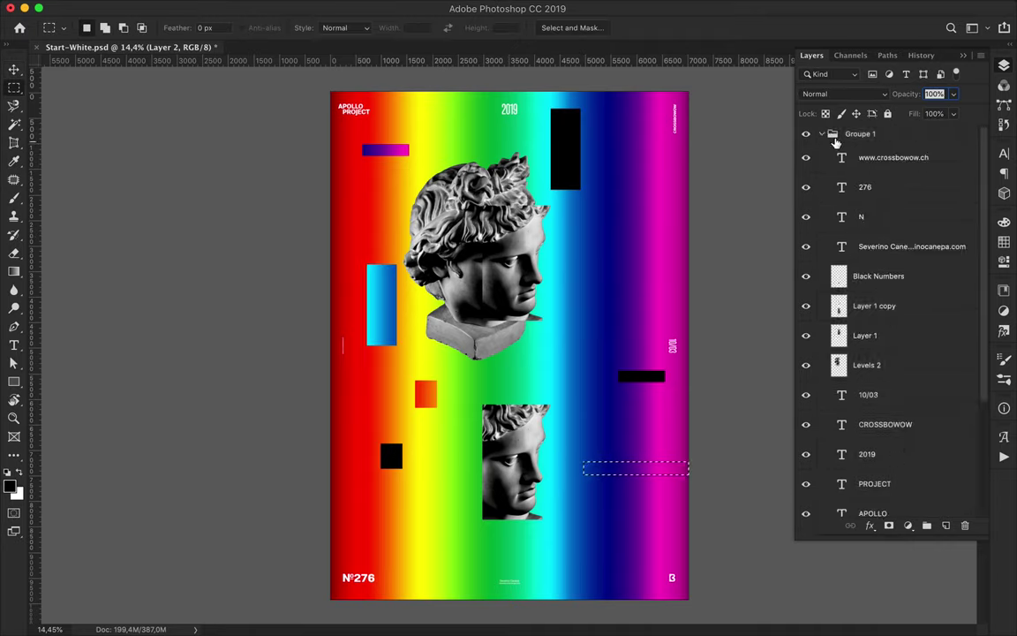
{"action": "left_click", "coordinate": [820, 133]}
{"action": "key", "text": "ctrl+j"}
{"action": "key", "text": "v"}
{"action": "left_click_drag", "start_coordinate": [578, 451], "coordinate": [390, 486]}
Cut another large strip of the rainbow gradient onto its own layer
{"action": "key", "text": "m"}
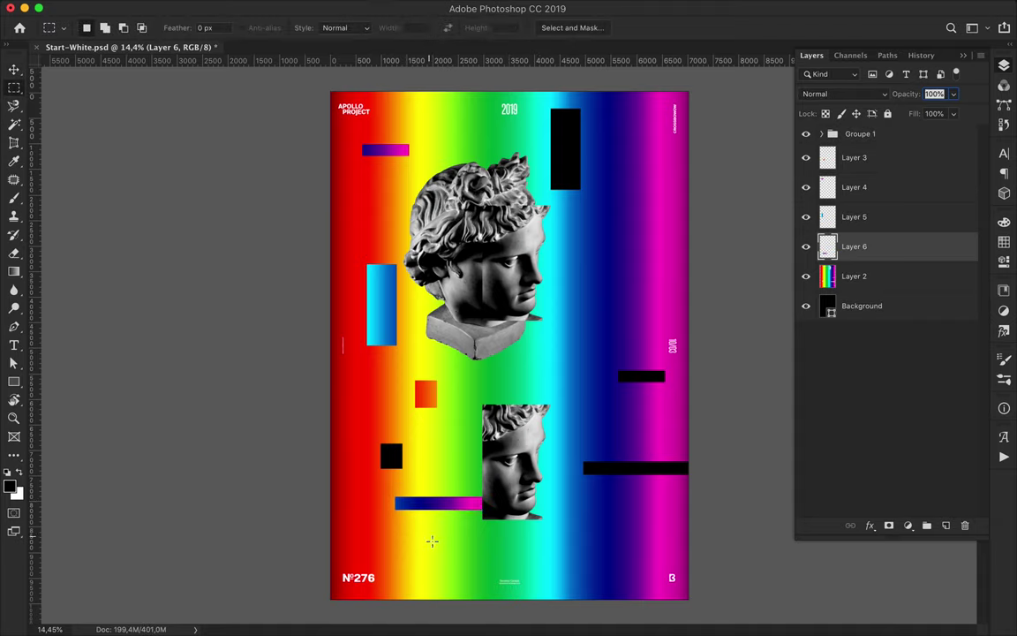
{"action": "mouse_move", "coordinate": [437, 548]}
{"action": "left_mouse_down"}
{"action": "mouse_move", "coordinate": [561, 566]}
{"action": "mouse_move", "coordinate": [680, 257]}
{"action": "left_mouse_up"}
{"action": "key", "text": "ctrl+c"}
{"action": "key", "text": "Return"}
{"action": "left_click", "coordinate": [918, 278]}
{"action": "key", "text": "ctrl+shift+j"}
{"action": "key", "text": "v"}
Copy a tall strip across the statue head to a new layer and shift it down-right
{"action": "key", "text": "m"}
{"action": "left_click_drag", "start_coordinate": [446, 101], "coordinate": [479, 228]}
{"action": "key", "text": "ctrl+c"}
{"action": "left_click", "coordinate": [612, 218]}
{"action": "key", "text": "alt+bracketleft"}
{"action": "key", "text": "ctrl+j"}
{"action": "key", "text": "v"}
{"action": "left_click_drag", "start_coordinate": [462, 165], "coordinate": [573, 364]}
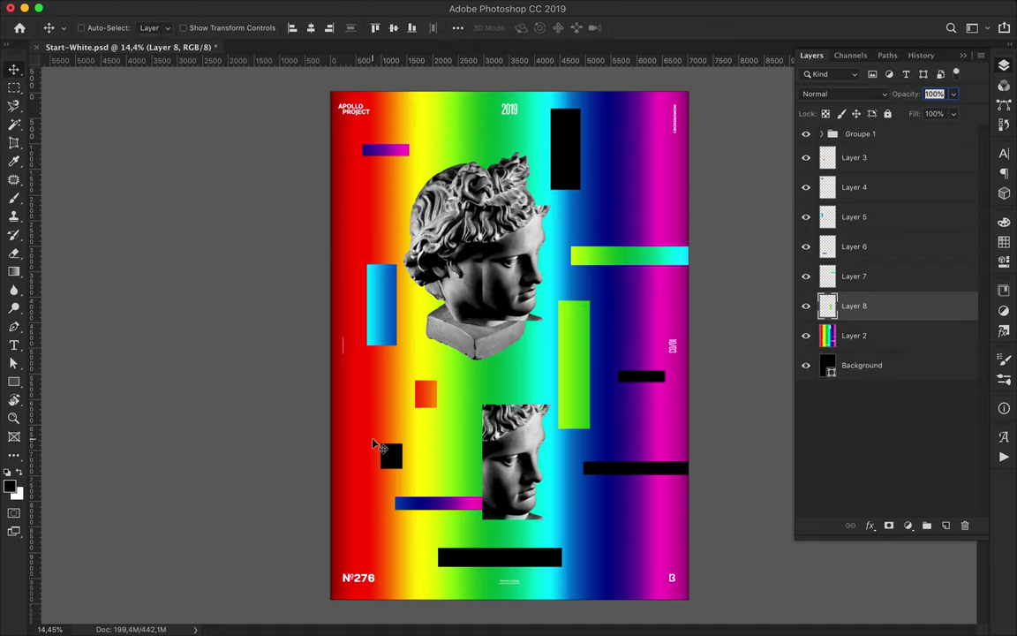
Cut a tall lower-left gradient strip onto its own layer and move it to the top right
{"action": "key", "text": "m"}
{"action": "left_click_drag", "start_coordinate": [332, 411], "coordinate": [369, 551]}
{"action": "key", "text": "ctrl+c"}
{"action": "key", "text": "Return"}
{"action": "left_click", "coordinate": [918, 335]}
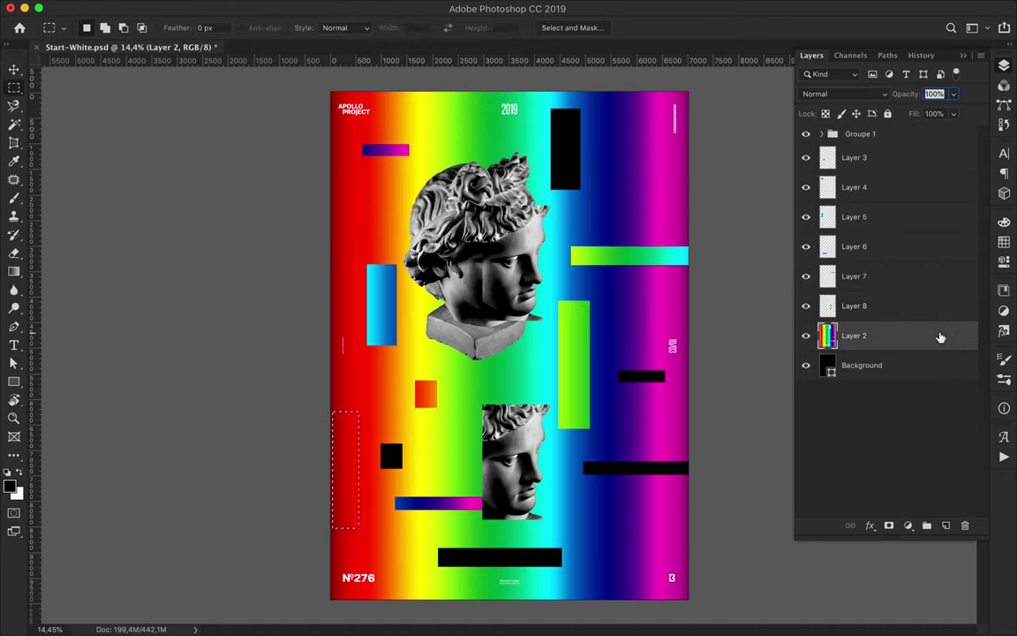
{"action": "key", "text": "ctrl+shift+j"}
{"action": "key", "text": "v"}
{"action": "mouse_move", "coordinate": [357, 474]}
{"action": "left_mouse_down"}
{"action": "mouse_move", "coordinate": [628, 187]}
{"action": "mouse_move", "coordinate": [639, 141]}
{"action": "left_mouse_up"}
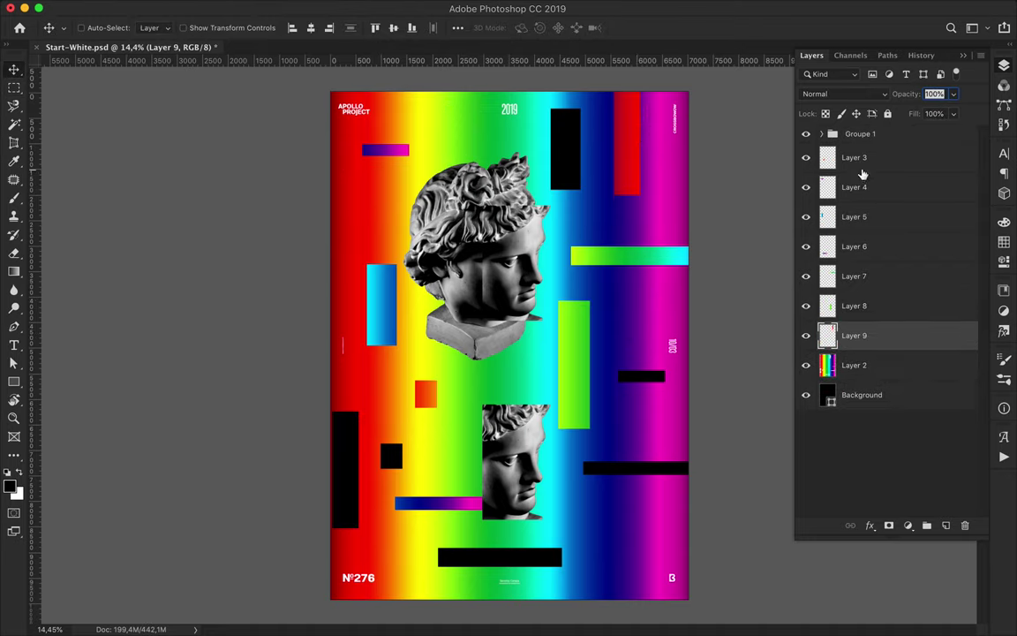
Start a Wave filter on the rainbow gradient layer with Square type and longer wavelength
{"action": "left_click", "coordinate": [869, 364]}
{"action": "left_click", "coordinate": [347, 8]}
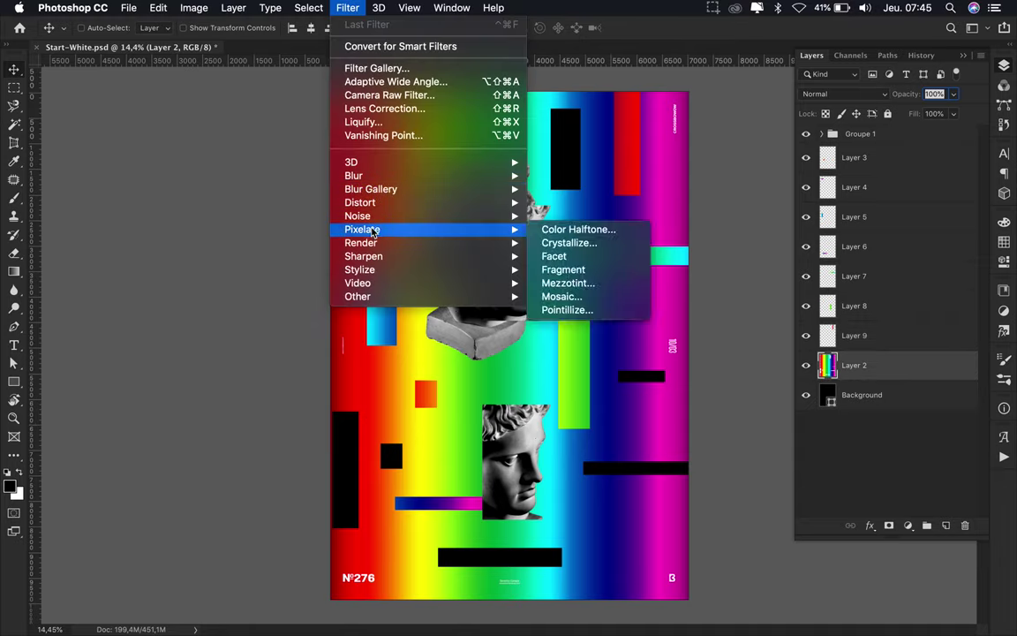
{"action": "left_click", "coordinate": [605, 296]}
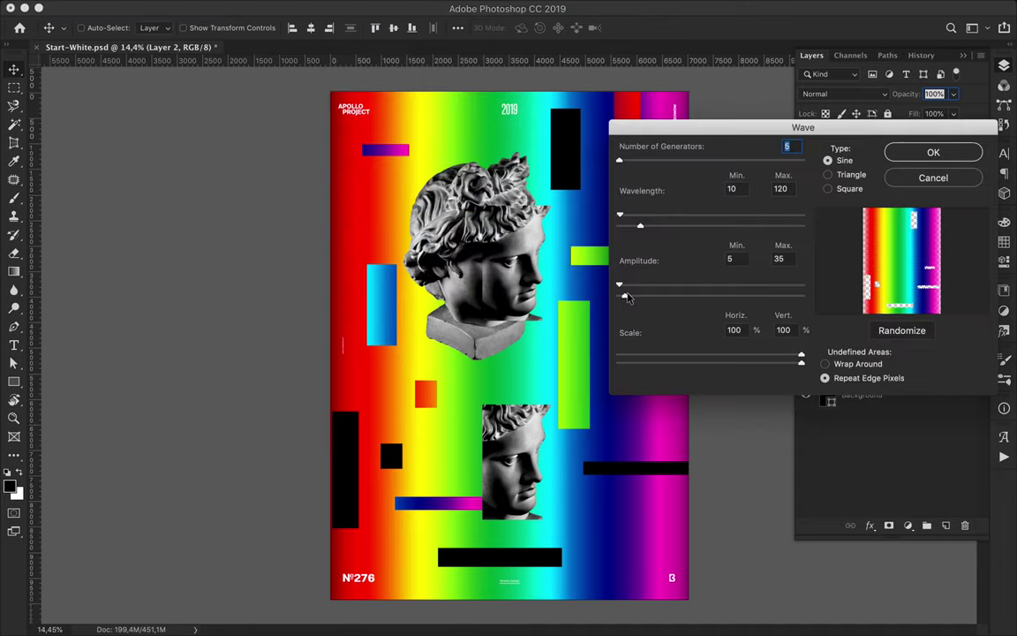
{"action": "mouse_move", "coordinate": [628, 215]}
{"action": "left_mouse_down"}
{"action": "mouse_move", "coordinate": [801, 225]}
{"action": "mouse_move", "coordinate": [801, 214]}
{"action": "left_mouse_up"}
{"action": "left_click_drag", "start_coordinate": [809, 356], "coordinate": [779, 355]}
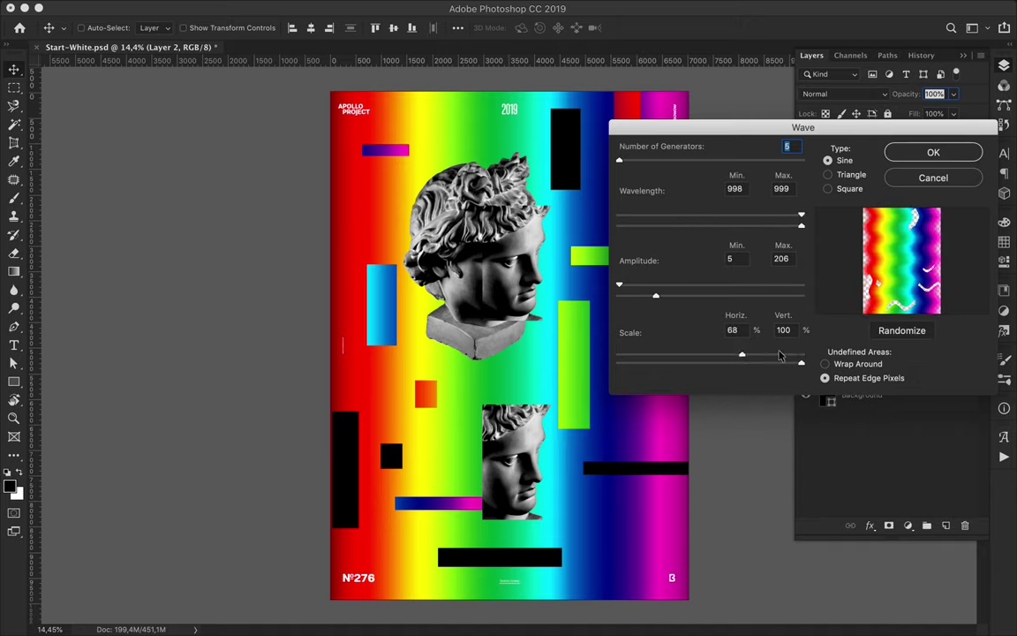
{"action": "left_click_drag", "start_coordinate": [655, 294], "coordinate": [754, 294]}
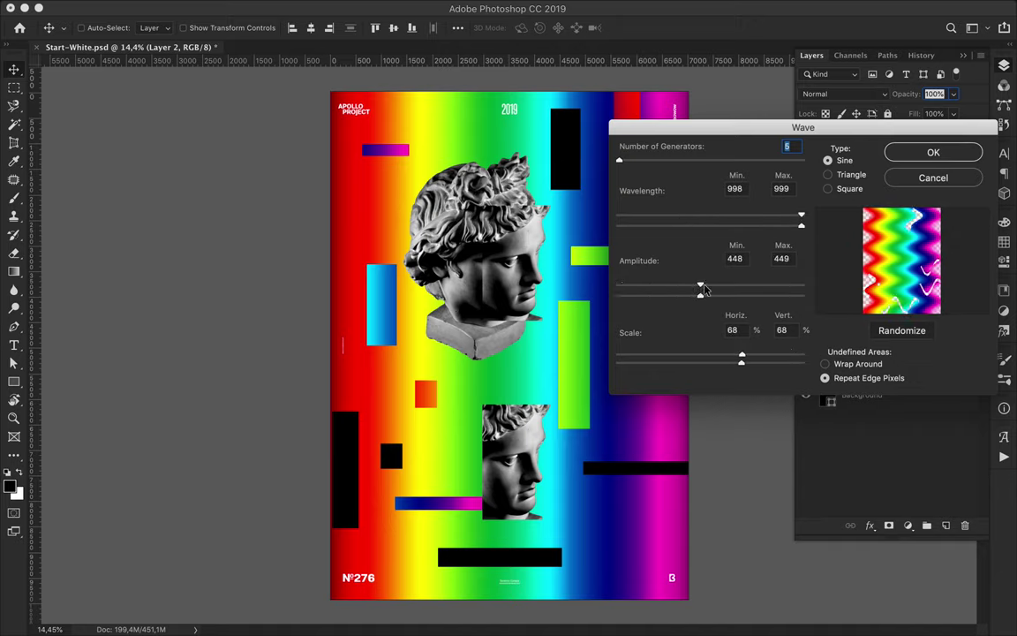
{"action": "key", "text": "Down"}
{"action": "key", "text": "Down"}
Apply the wave at amplitude 90–210, wavelength about 636, scale 66%, then hide the red strip
{"action": "left_click_drag", "start_coordinate": [741, 355], "coordinate": [701, 355]}
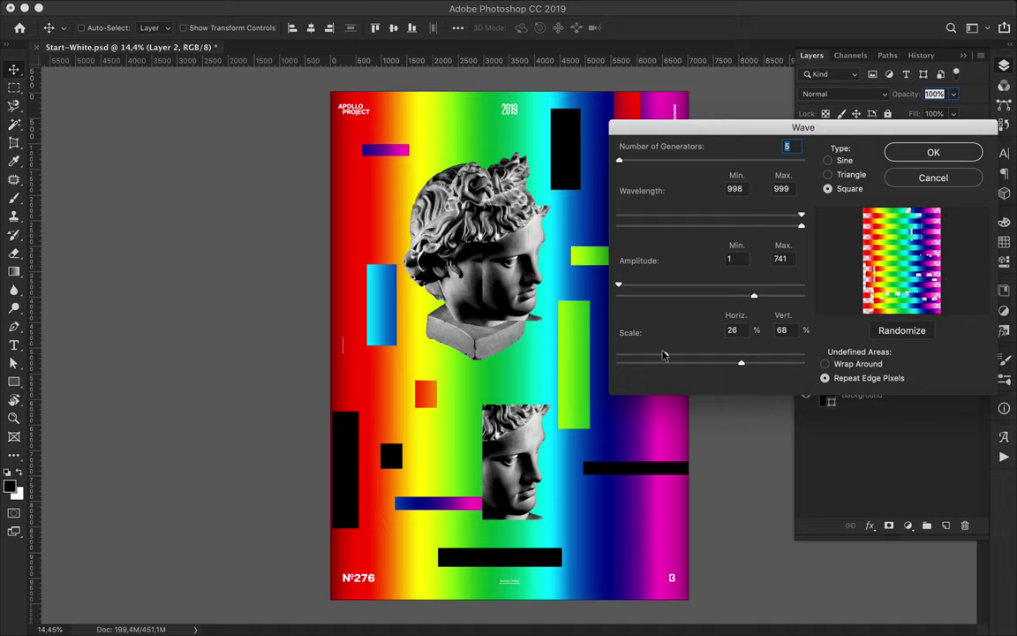
{"action": "mouse_move", "coordinate": [619, 283]}
{"action": "left_mouse_down"}
{"action": "mouse_move", "coordinate": [771, 284]}
{"action": "mouse_move", "coordinate": [707, 302]}
{"action": "mouse_move", "coordinate": [634, 284]}
{"action": "left_mouse_up"}
{"action": "left_click_drag", "start_coordinate": [801, 294], "coordinate": [656, 294]}
{"action": "left_click_drag", "start_coordinate": [800, 214], "coordinate": [742, 214]}
{"action": "left_click_drag", "start_coordinate": [801, 226], "coordinate": [735, 227]}
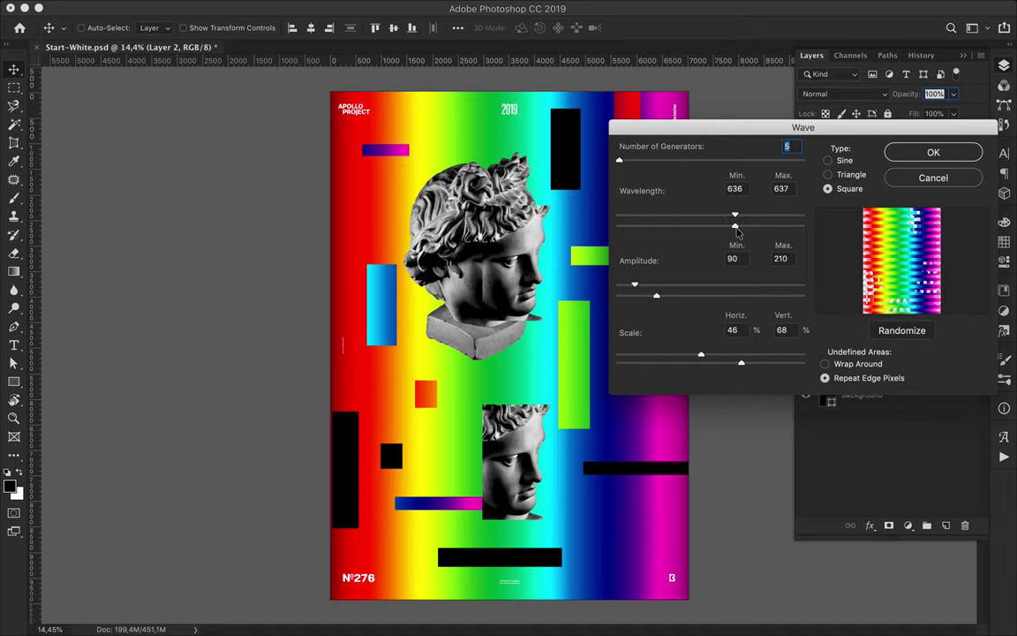
{"action": "mouse_move", "coordinate": [619, 161]}
{"action": "left_mouse_down"}
{"action": "mouse_move", "coordinate": [727, 161]}
{"action": "mouse_move", "coordinate": [621, 161]}
{"action": "left_mouse_up"}
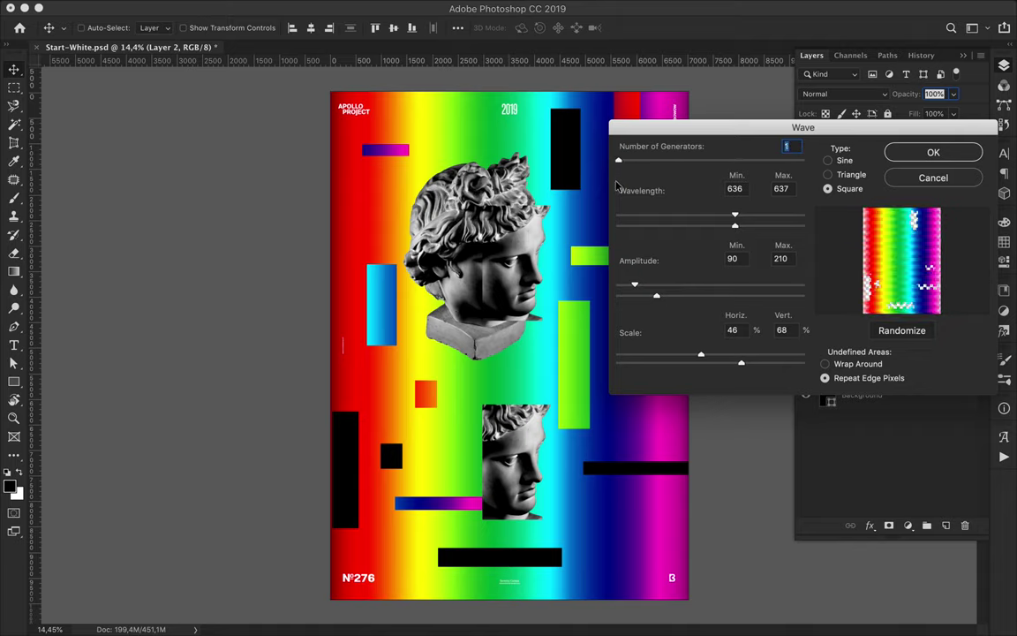
{"action": "mouse_move", "coordinate": [701, 354]}
{"action": "left_mouse_down"}
{"action": "mouse_move", "coordinate": [799, 354]}
{"action": "mouse_move", "coordinate": [737, 354]}
{"action": "left_mouse_up"}
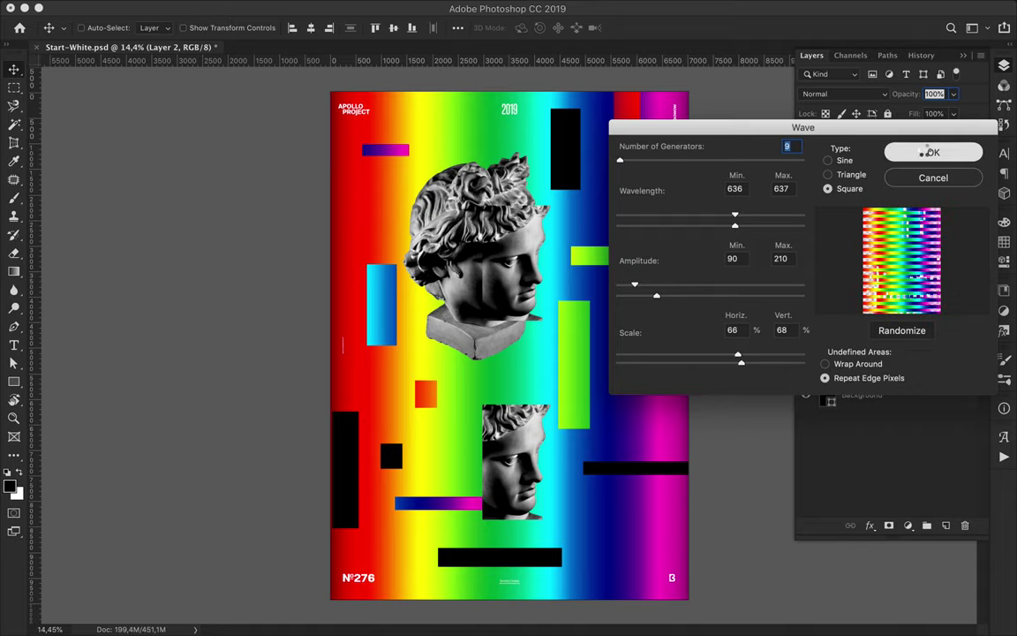
{"action": "left_click", "coordinate": [918, 153]}
{"action": "left_click", "coordinate": [806, 334]}
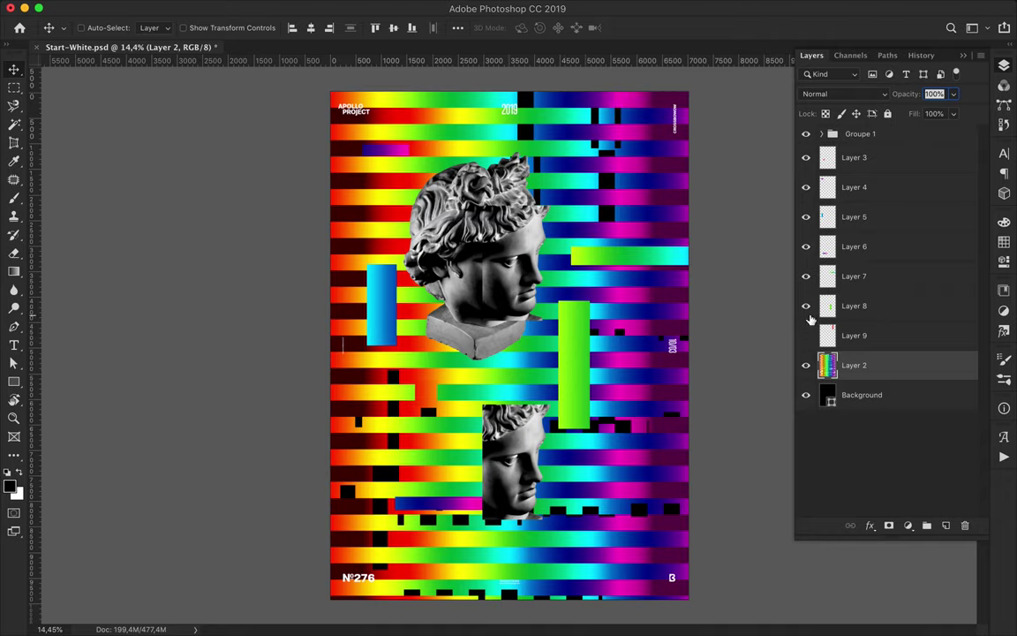
Save the poster as JPEG Start-White.jpg in the ASDFPixelSort folder and locate it in Finder
{"action": "mouse_move", "coordinate": [805, 271]}
{"action": "left_mouse_down"}
{"action": "mouse_move", "coordinate": [805, 316]}
{"action": "mouse_move", "coordinate": [806, 157]}
{"action": "left_mouse_up"}
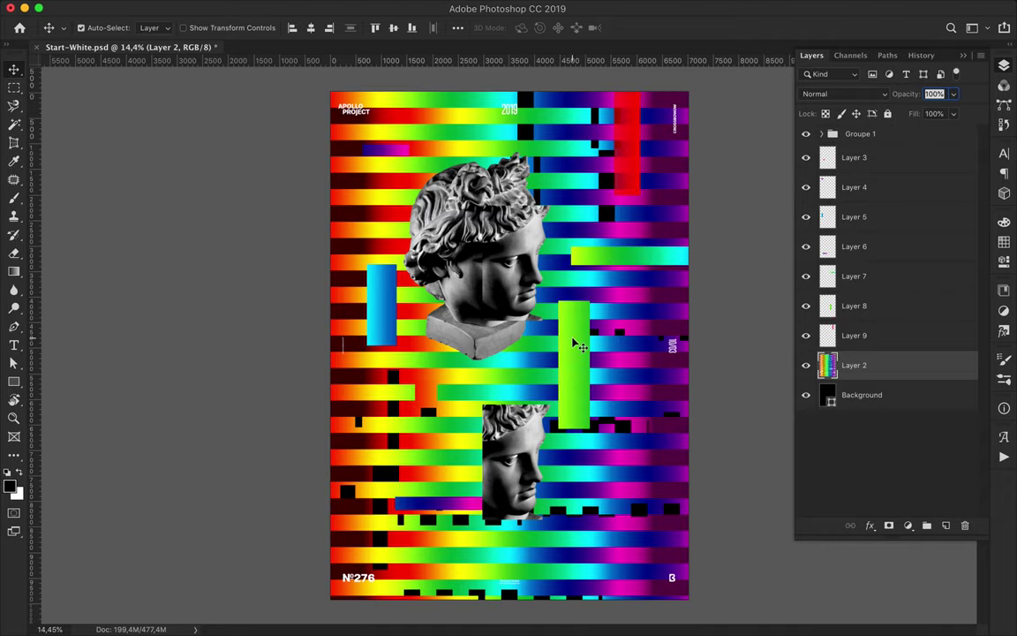
{"action": "key", "text": "ctrl+shift+s"}
{"action": "scroll", "coordinate": [371, 309], "scroll_direction": "down", "scroll_amount": 3}
{"action": "left_click", "coordinate": [375, 426]}
{"action": "left_click", "coordinate": [533, 474]}
{"action": "left_click", "coordinate": [422, 574]}
{"action": "left_click", "coordinate": [779, 620]}
{"action": "key", "text": "Return"}
{"action": "left_click", "coordinate": [397, 618]}
{"action": "left_click", "coordinate": [697, 138]}
{"action": "left_click", "coordinate": [692, 139]}
Open ASDFPixelSort and set imgFileName to Start-White with fileType jpg
{"action": "double_click", "coordinate": [703, 125]}
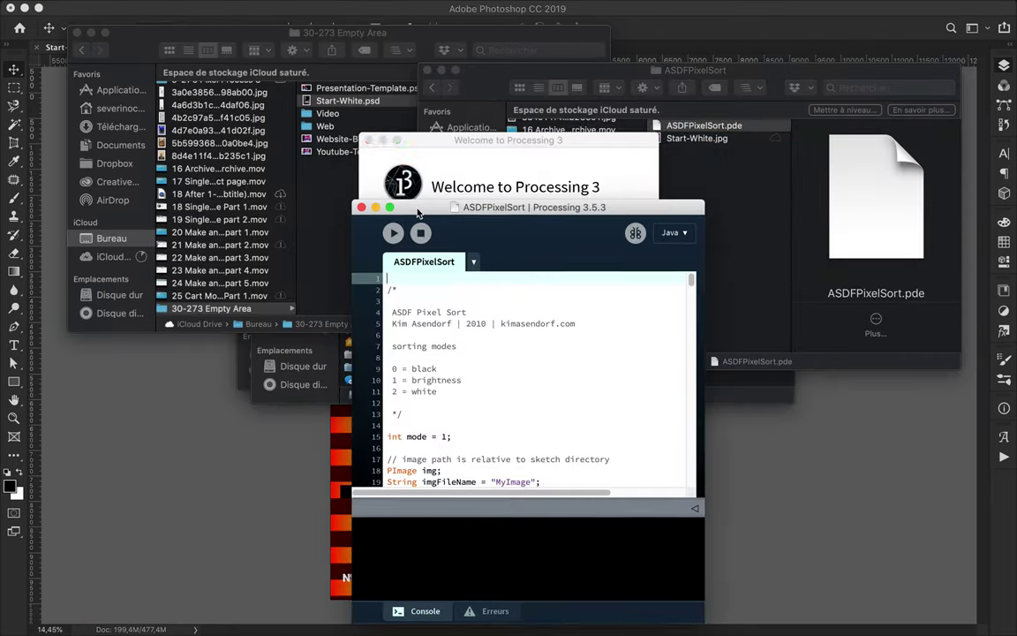
{"action": "scroll", "coordinate": [403, 205], "scroll_direction": "down", "scroll_amount": 3}
{"action": "double_click", "coordinate": [426, 205]}
{"action": "type", "text": "Start-White"}
{"action": "double_click", "coordinate": [402, 216]}
{"action": "key", "text": "BackSpace"}
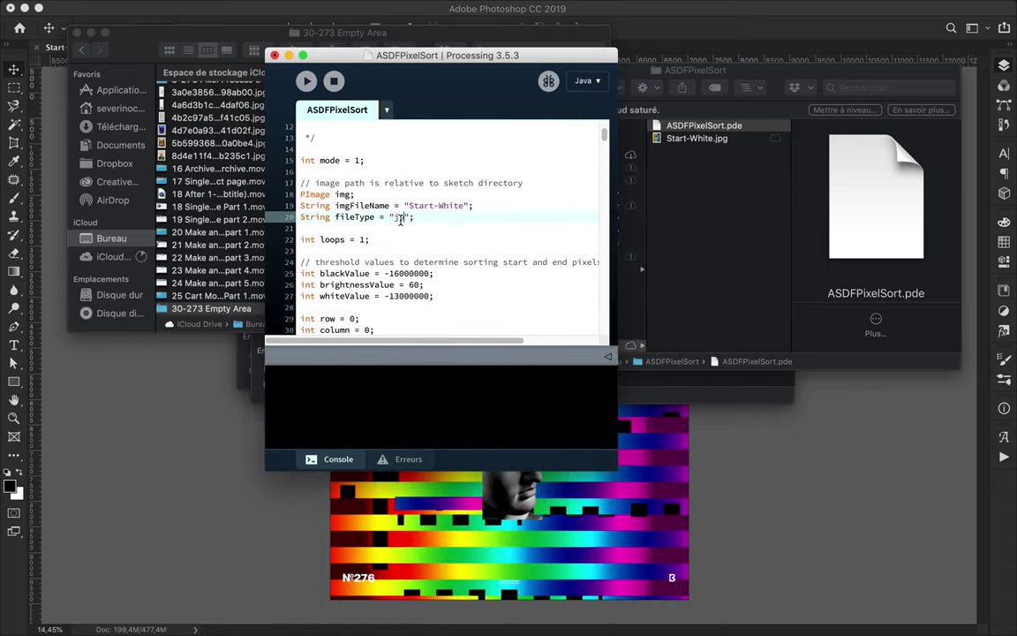
{"action": "type", "text": "jpg"}
Edit the black, white and brightness thresholds, set sorting mode 0, and run the sketch
{"action": "scroll", "coordinate": [425, 223], "scroll_direction": "down", "scroll_amount": 15}
{"action": "scroll", "coordinate": [425, 222], "scroll_direction": "down", "scroll_amount": 5}
{"action": "scroll", "coordinate": [425, 223], "scroll_direction": "up", "scroll_amount": 20}
{"action": "left_click", "coordinate": [399, 274]}
{"action": "left_click", "coordinate": [388, 296]}
{"action": "left_click", "coordinate": [410, 284]}
{"action": "type", "text": "1"}
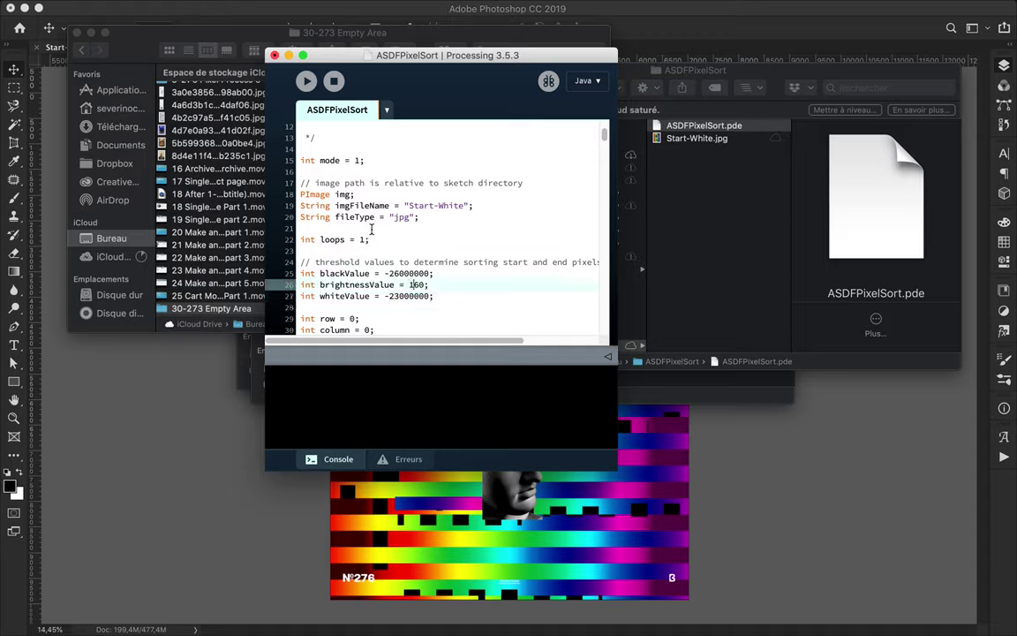
{"action": "double_click", "coordinate": [356, 159]}
{"action": "scroll", "coordinate": [357, 156], "scroll_direction": "up", "scroll_amount": 3}
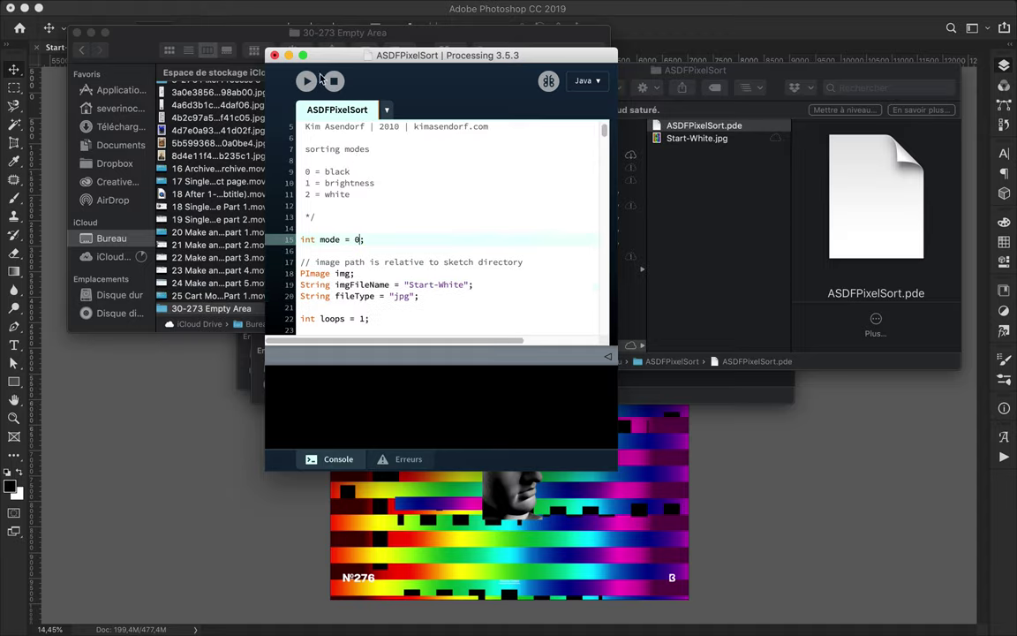
{"action": "left_click", "coordinate": [313, 84]}
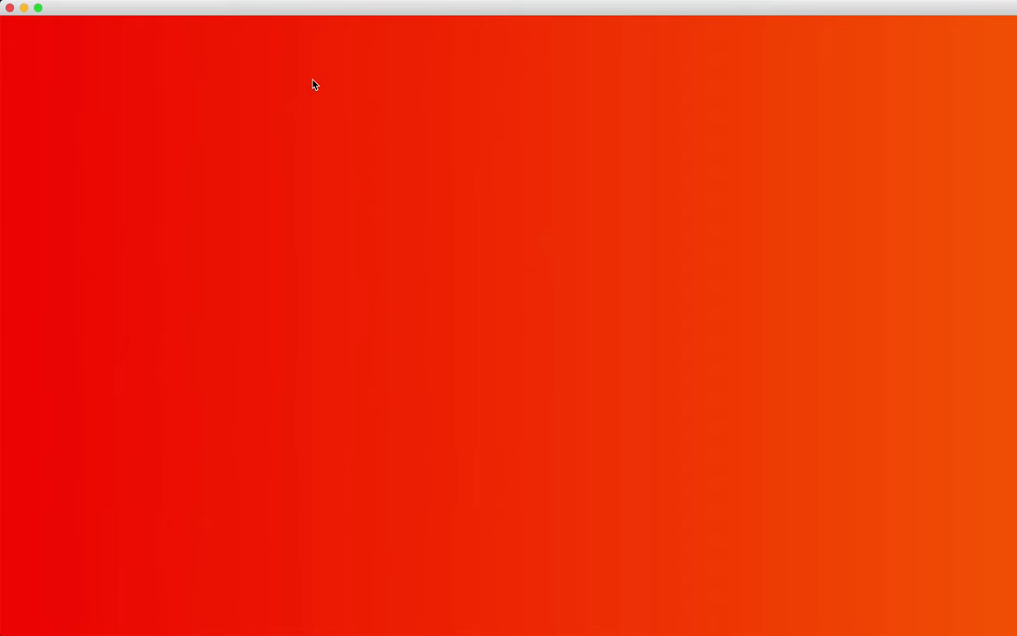
Preview Start-White_0.png full size in Quick Look from the ASDFPixelSort folder
{"action": "left_click_drag", "start_coordinate": [357, 7], "coordinate": [919, 195]}
{"action": "left_click", "coordinate": [732, 62]}
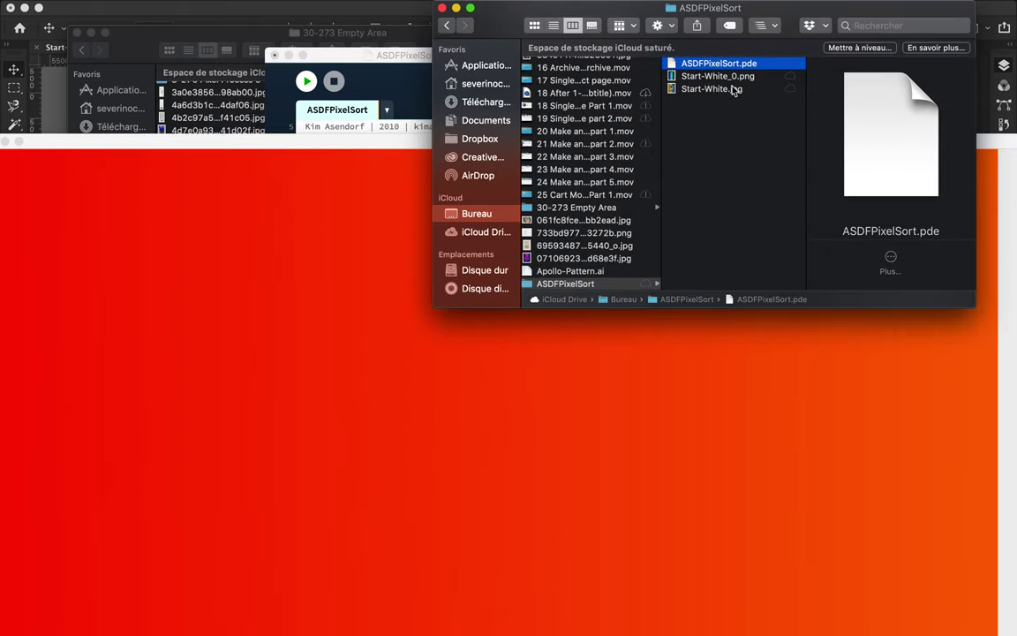
{"action": "left_click", "coordinate": [704, 78]}
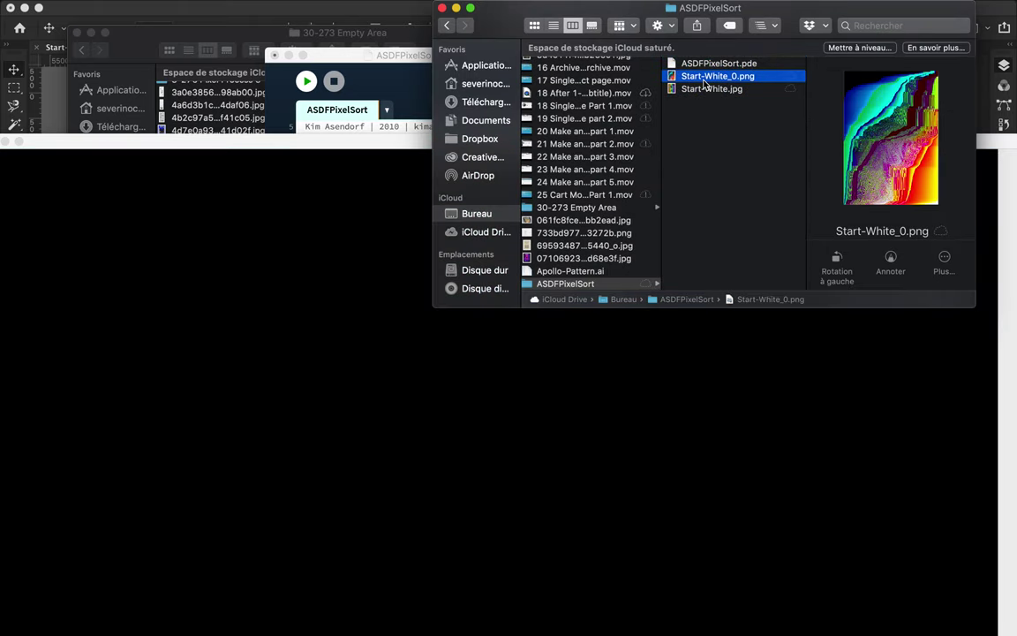
{"action": "key", "text": "space"}
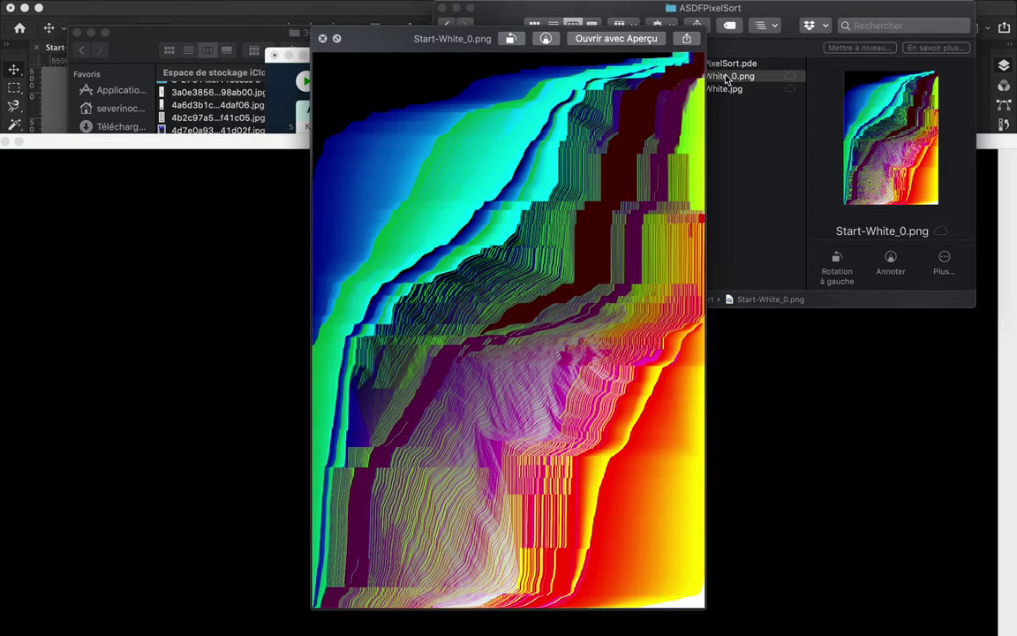
{"action": "key", "text": "space"}
Dismiss the fullscreen warning, close the sketch output, and return to the ASDFPixelSort code
{"action": "left_click", "coordinate": [377, 157]}
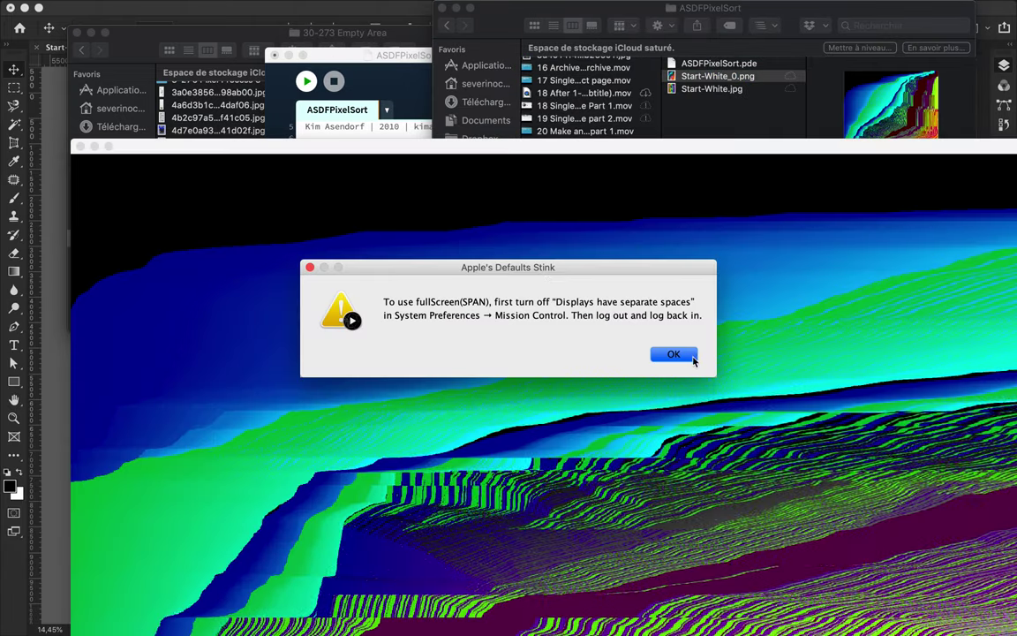
{"action": "left_click", "coordinate": [665, 383]}
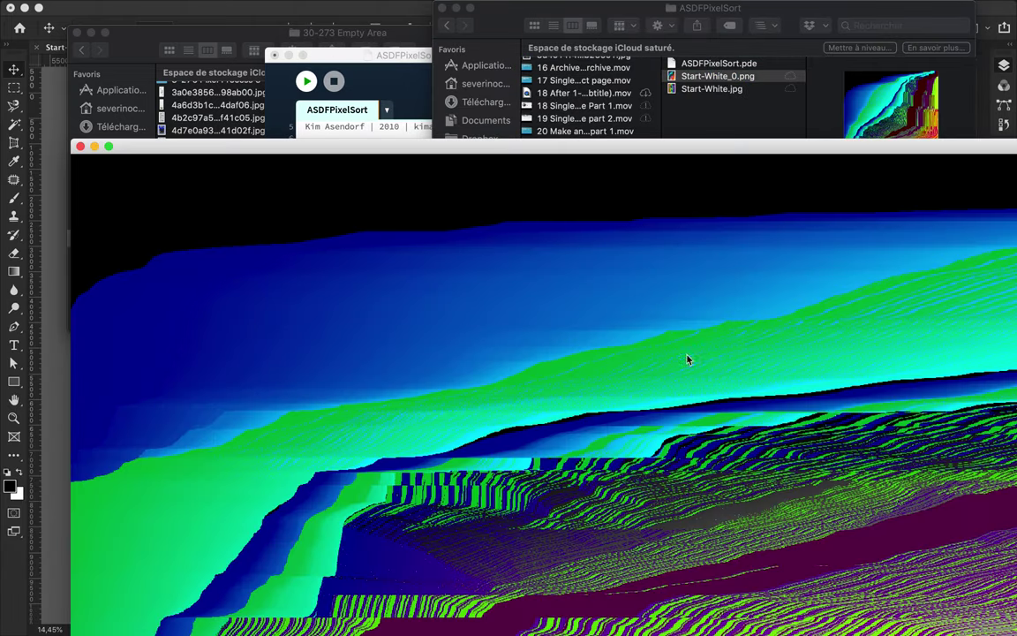
{"action": "left_click", "coordinate": [688, 357]}
{"action": "left_click", "coordinate": [697, 85]}
{"action": "left_click", "coordinate": [351, 171]}
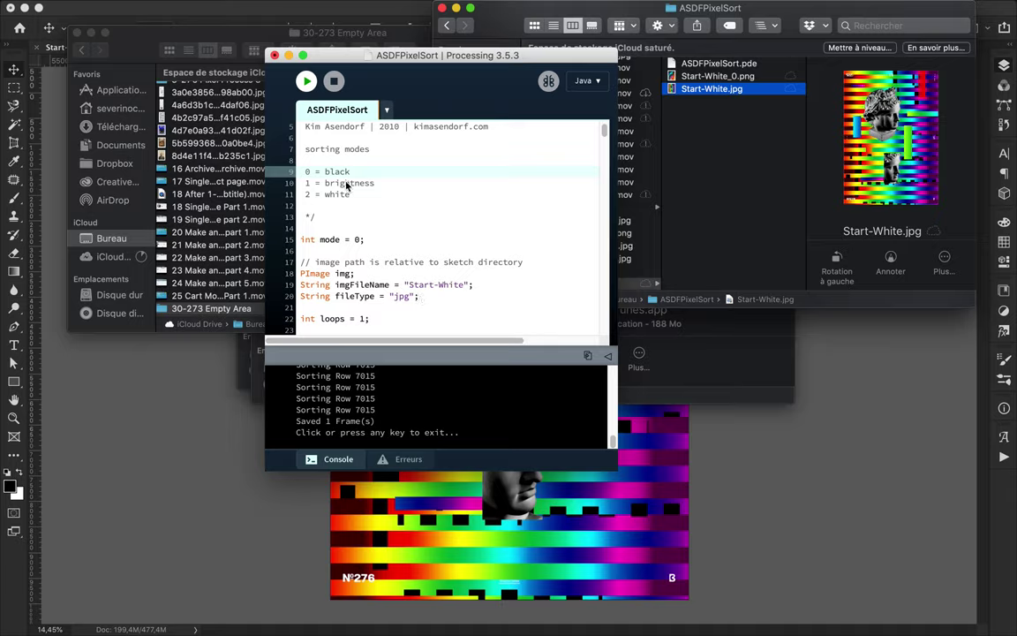
Rerun the sort with mode 2 on line 15, then delete the resulting Start-White_2.png
{"action": "double_click", "coordinate": [357, 240]}
{"action": "type", "text": "2"}
{"action": "left_click", "coordinate": [305, 80]}
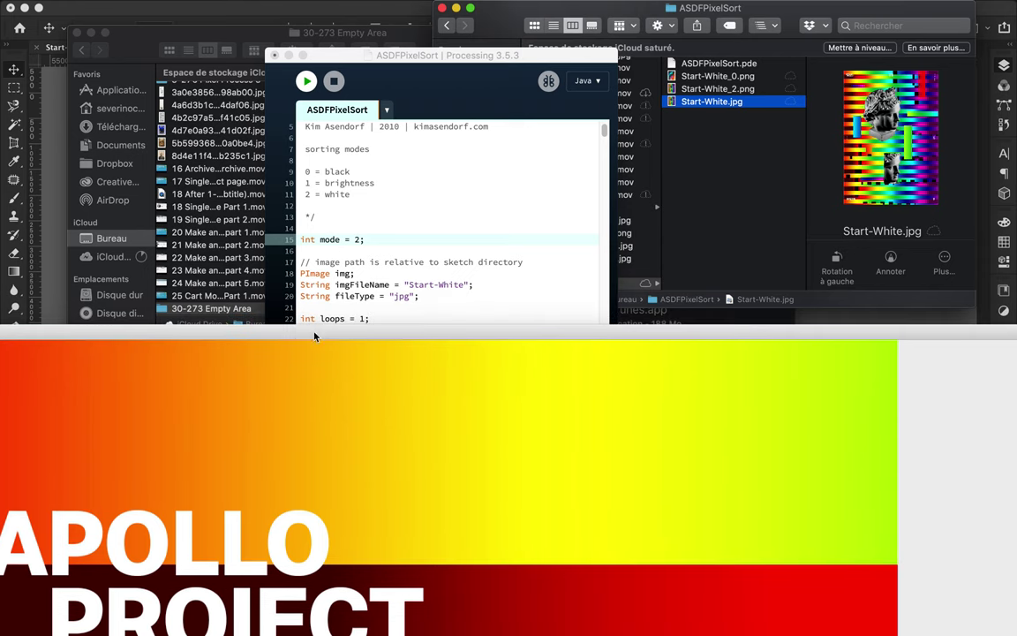
{"action": "left_click", "coordinate": [713, 76]}
{"action": "key", "text": "Down"}
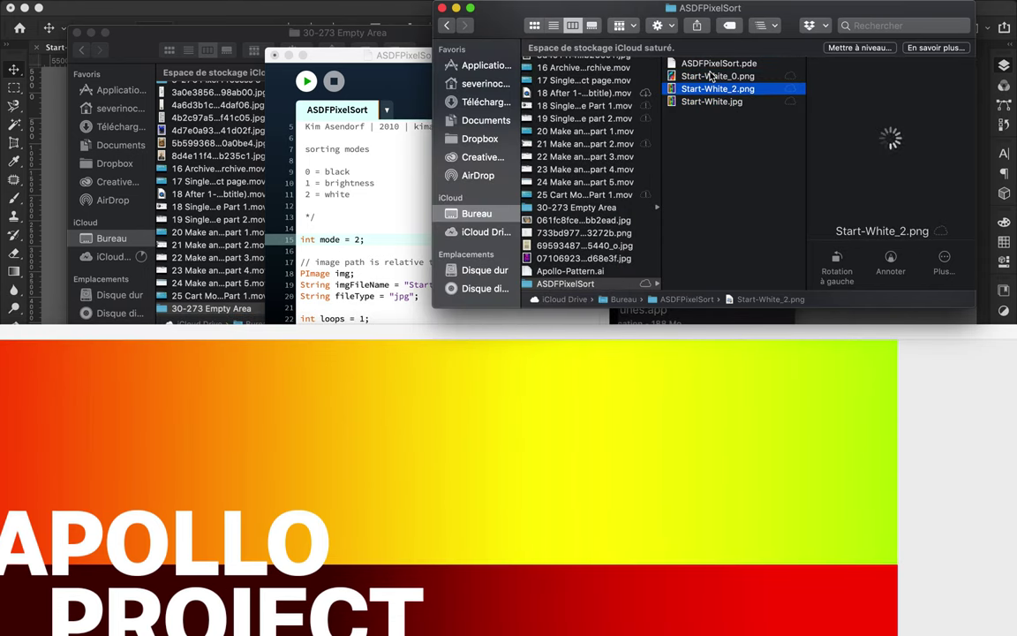
{"action": "key", "text": "Down"}
{"action": "key", "text": "Up"}
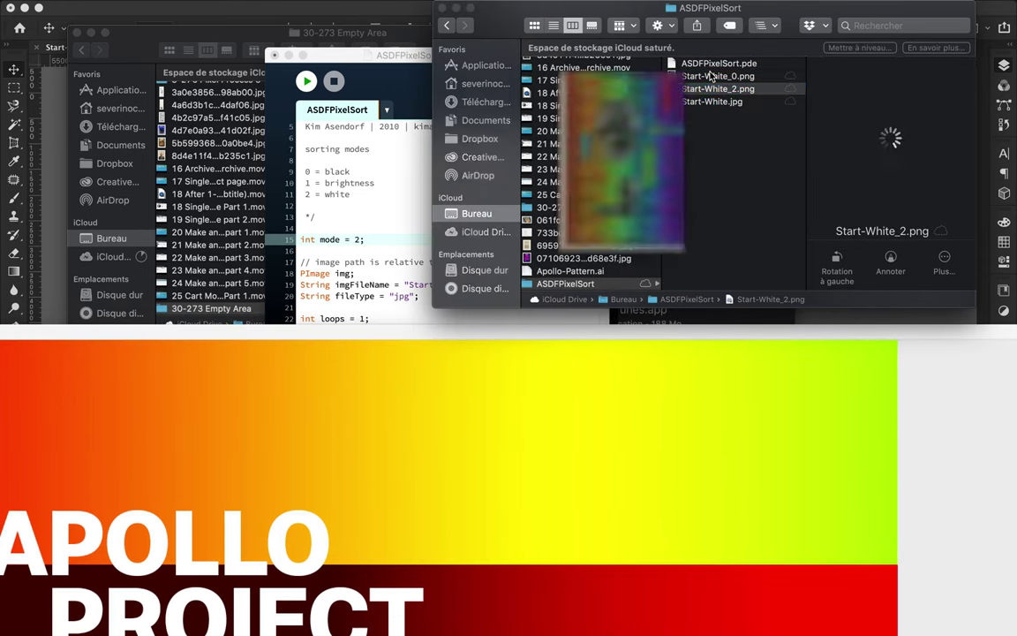
{"action": "key", "text": "space"}
{"action": "key", "text": "space"}
{"action": "key", "text": "super+BackSpace"}
Rerun the sketch and rename the earlier output to Start-W-Test.png
{"action": "left_click", "coordinate": [355, 241]}
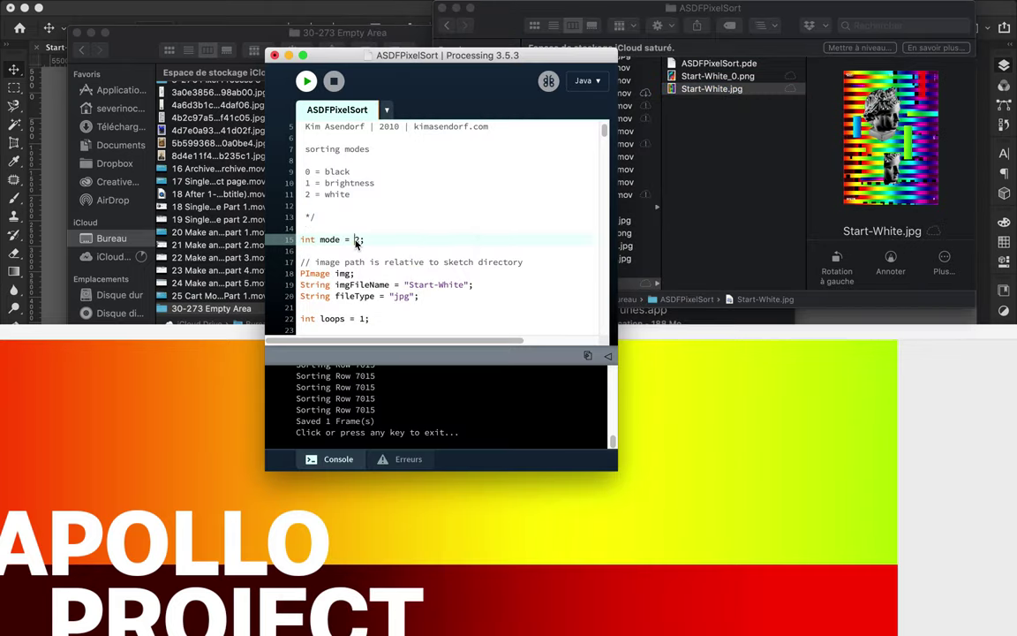
{"action": "key", "text": "super+r"}
{"action": "left_click", "coordinate": [697, 43]}
{"action": "key", "text": "Return"}
{"action": "type", "text": "-Test"}
{"action": "key", "text": "Return"}
{"action": "key", "text": "Delete"}
{"action": "key", "text": "Delete"}
{"action": "key", "text": "Delete"}
{"action": "key", "text": "Return"}
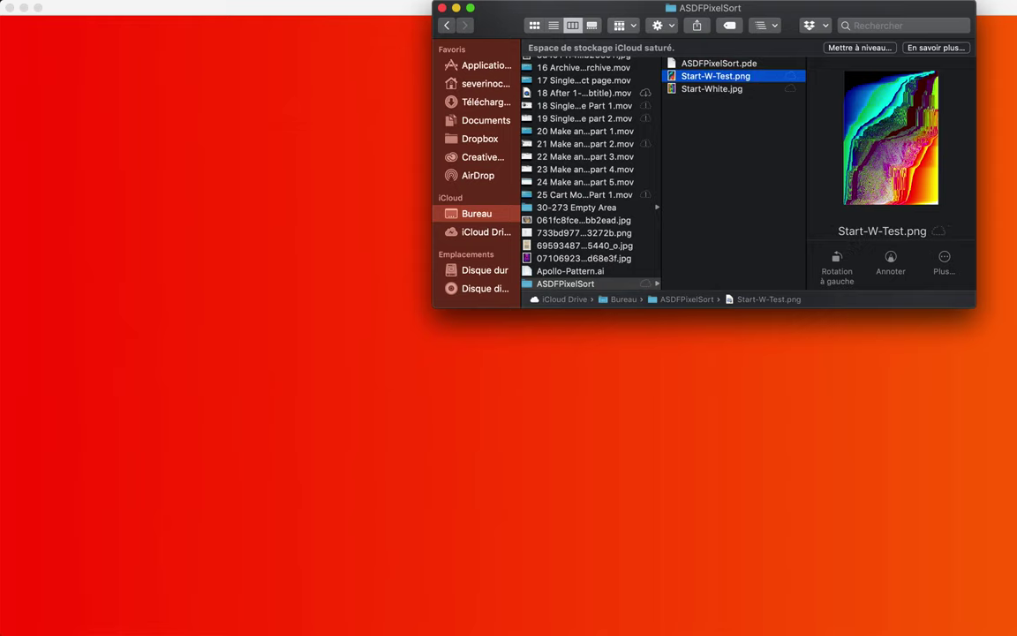
Rename Start-W-Test.png to 1.png and select the new Start-White_1.png output
{"action": "left_click", "coordinate": [706, 76]}
{"action": "key", "text": "Return"}
{"action": "type", "text": "1"}
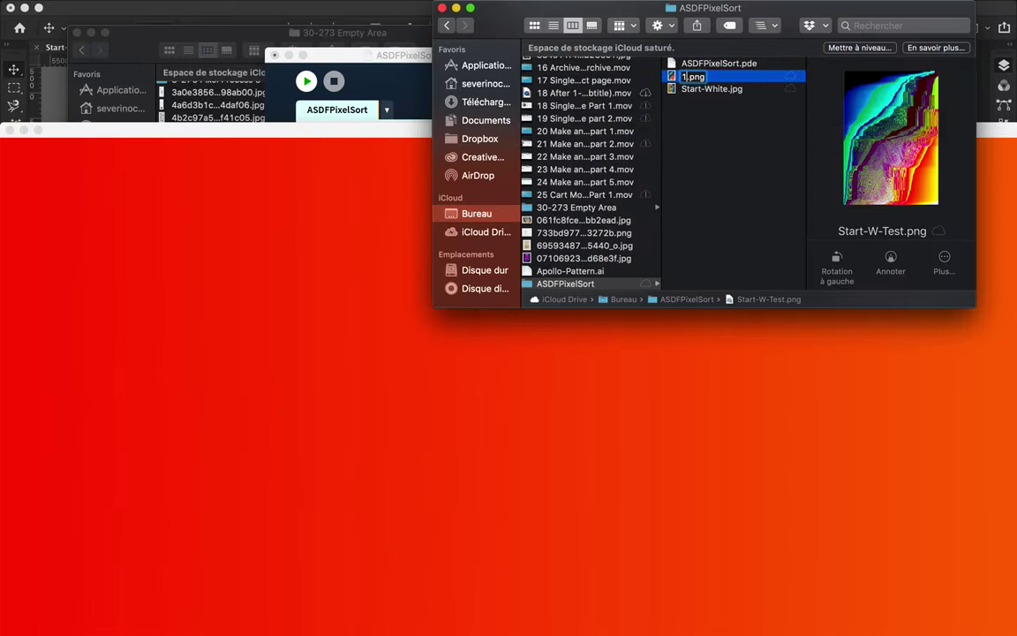
{"action": "key", "text": "Return"}
{"action": "left_click", "coordinate": [382, 139]}
{"action": "left_click", "coordinate": [706, 107]}
{"action": "left_click", "coordinate": [707, 89]}
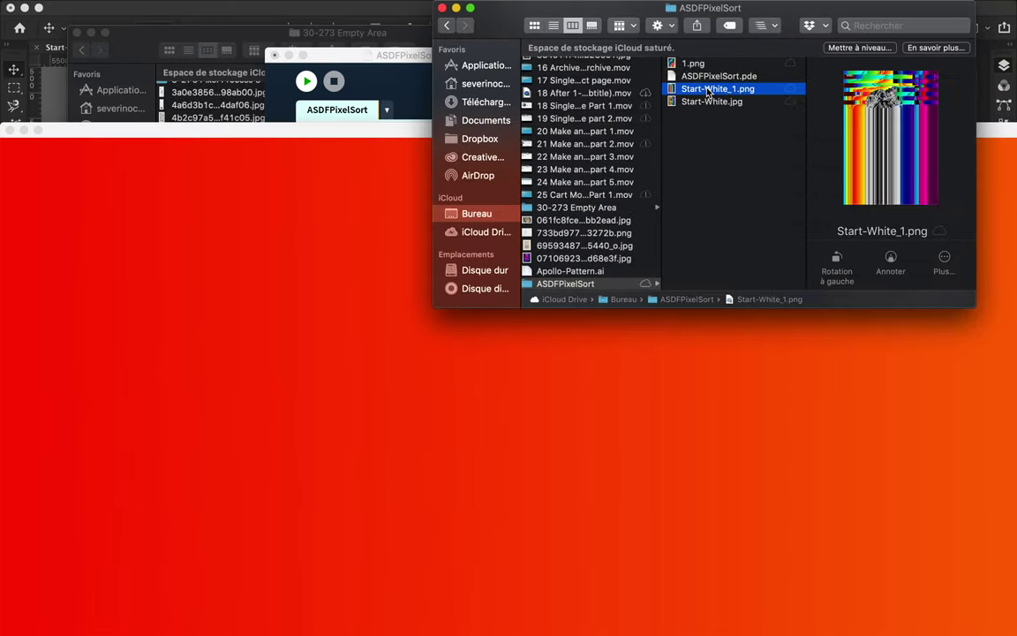
Preview Start-White_1.png full size
{"action": "key", "text": "space"}
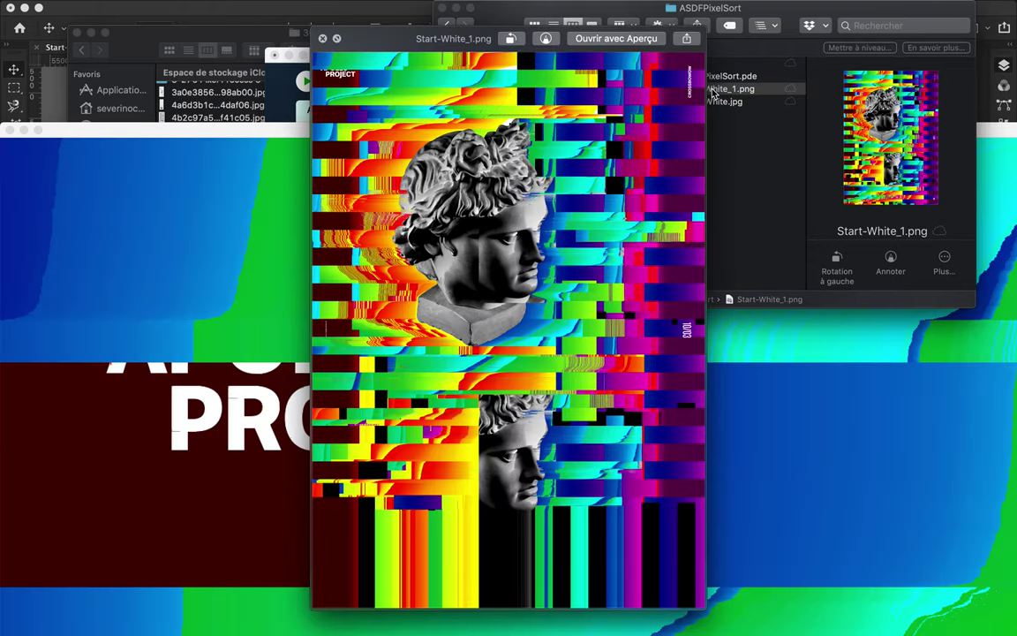
{"action": "key", "text": "space"}
{"action": "key", "text": "space"}
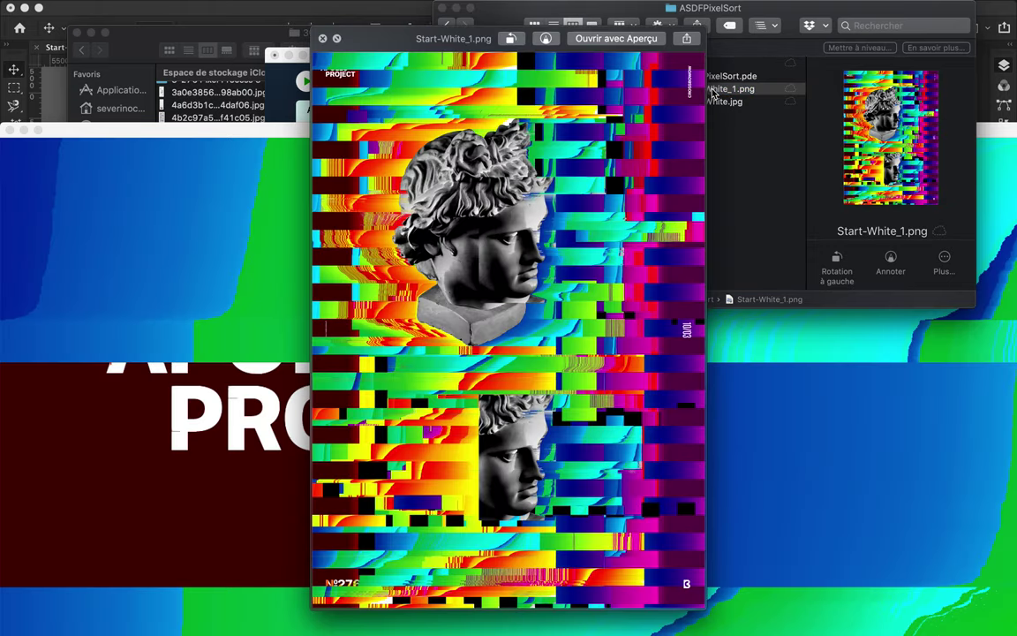
{"action": "key", "text": "space"}
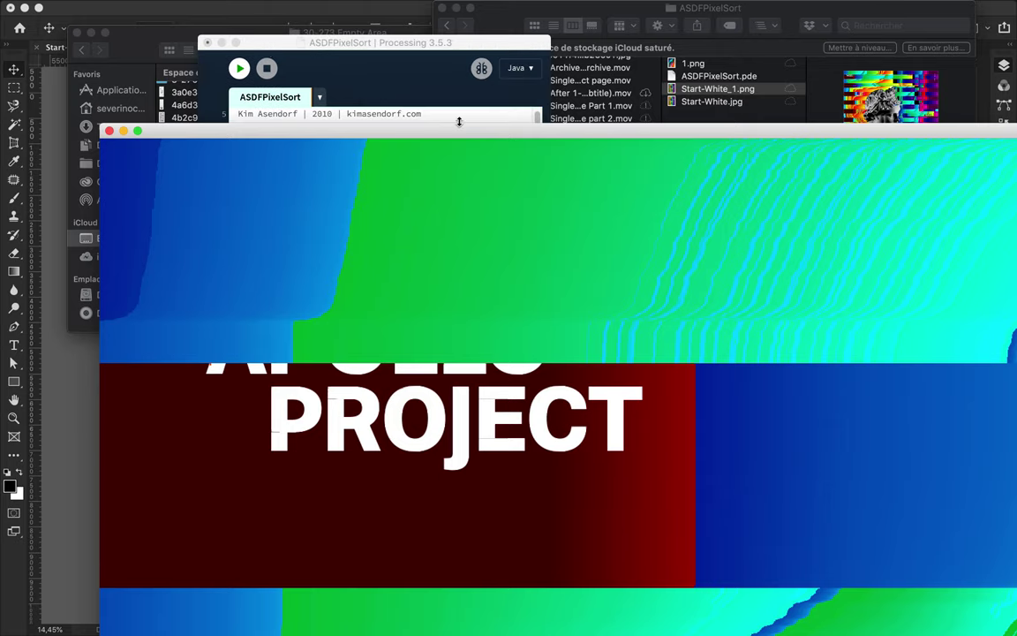
Change blackValue on line 25 to -16000000 and rerun the sketch
{"action": "left_click", "coordinate": [459, 121]}
{"action": "scroll", "coordinate": [294, 201], "scroll_direction": "down", "scroll_amount": 2}
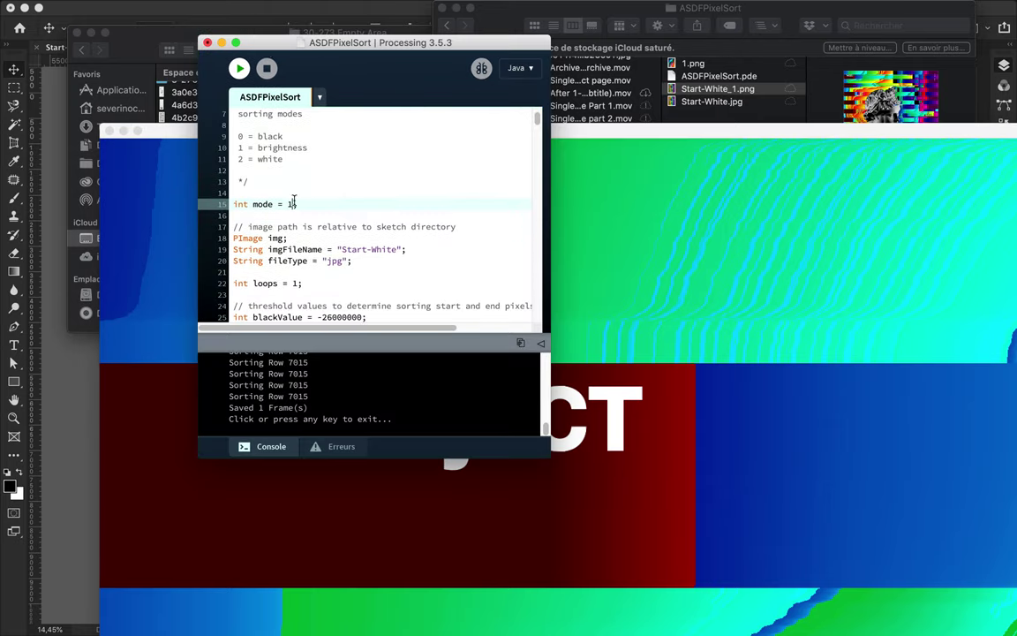
{"action": "scroll", "coordinate": [361, 306], "scroll_direction": "down", "scroll_amount": 5}
{"action": "left_click", "coordinate": [328, 204]}
{"action": "key", "text": "BackSpace"}
{"action": "type", "text": "1"}
{"action": "left_click", "coordinate": [381, 216]}
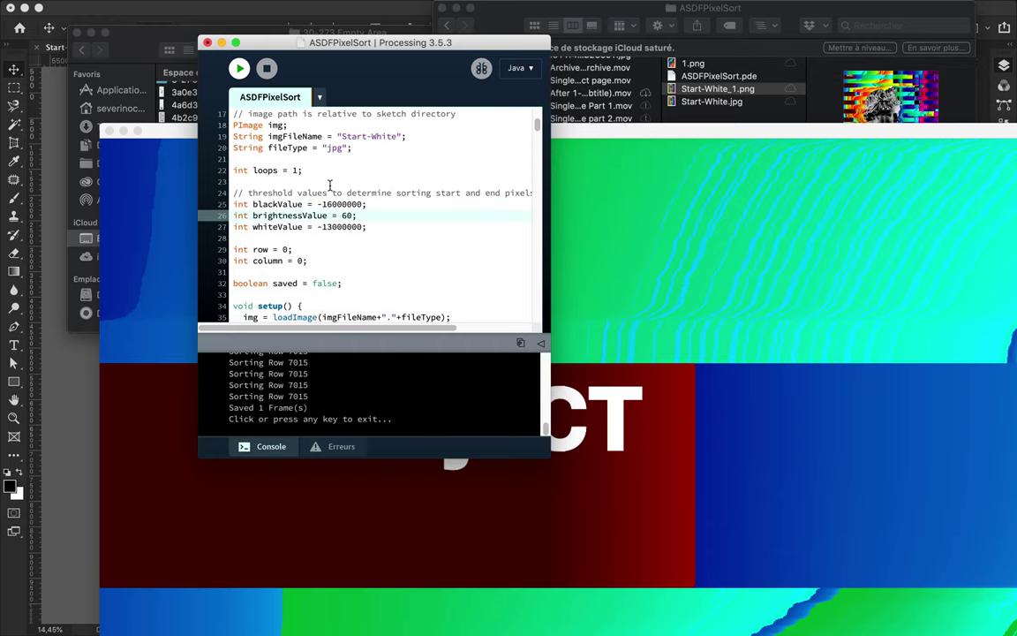
{"action": "key", "text": "super+r"}
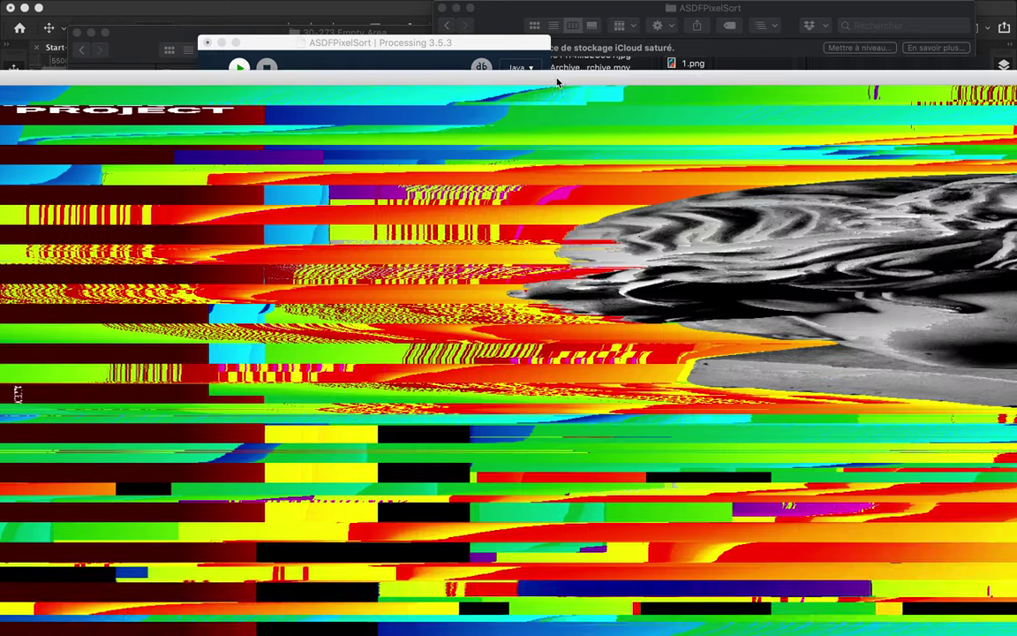
Preview the latest output files, adjust the threshold code and run the sketch again
{"action": "left_click", "coordinate": [719, 88]}
{"action": "key", "text": "space"}
{"action": "key", "text": "Down"}
{"action": "key", "text": "Up"}
{"action": "left_click", "coordinate": [265, 142]}
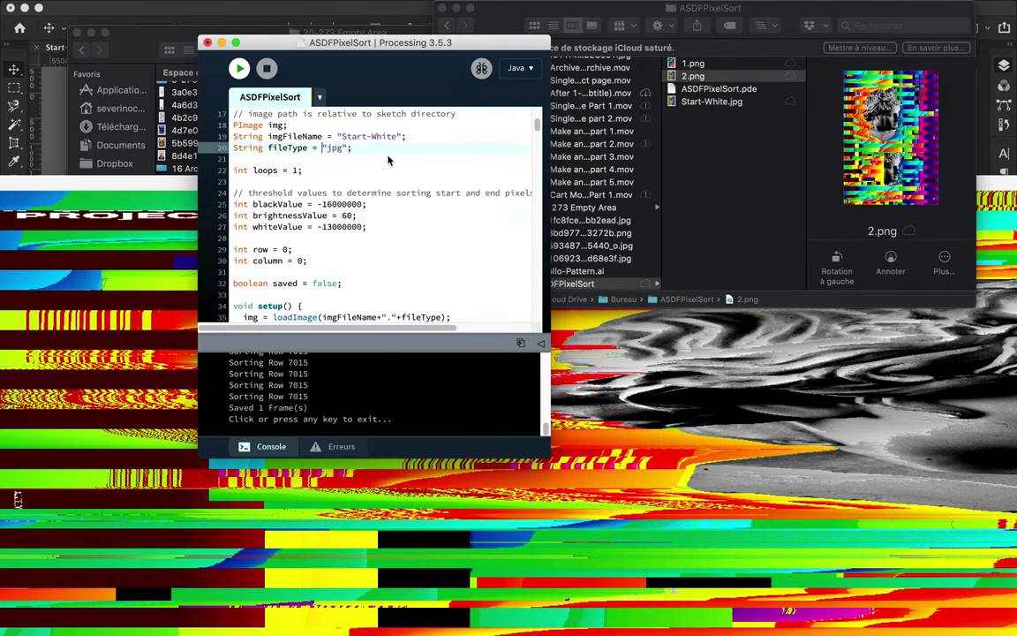
{"action": "scroll", "coordinate": [360, 209], "scroll_direction": "down", "scroll_amount": 1}
{"action": "left_click", "coordinate": [360, 205]}
{"action": "left_click", "coordinate": [239, 68]}
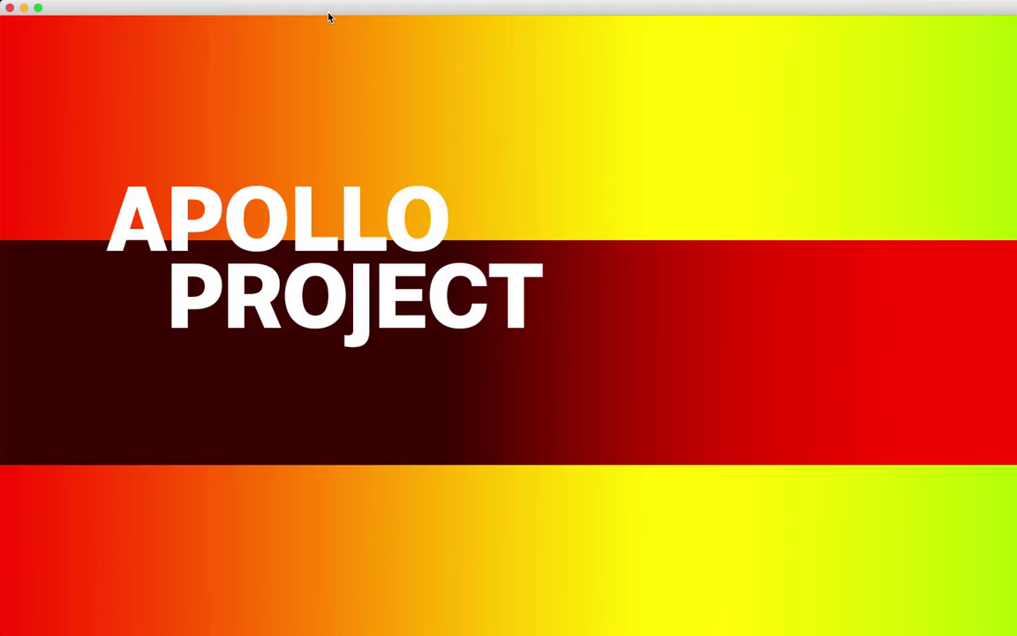
Delete the old Start-White_0.png and rerun the sort with blackValue -32000000
{"action": "left_click_drag", "start_coordinate": [330, 18], "coordinate": [329, 205]}
{"action": "left_click", "coordinate": [717, 103]}
{"action": "key", "text": "space"}
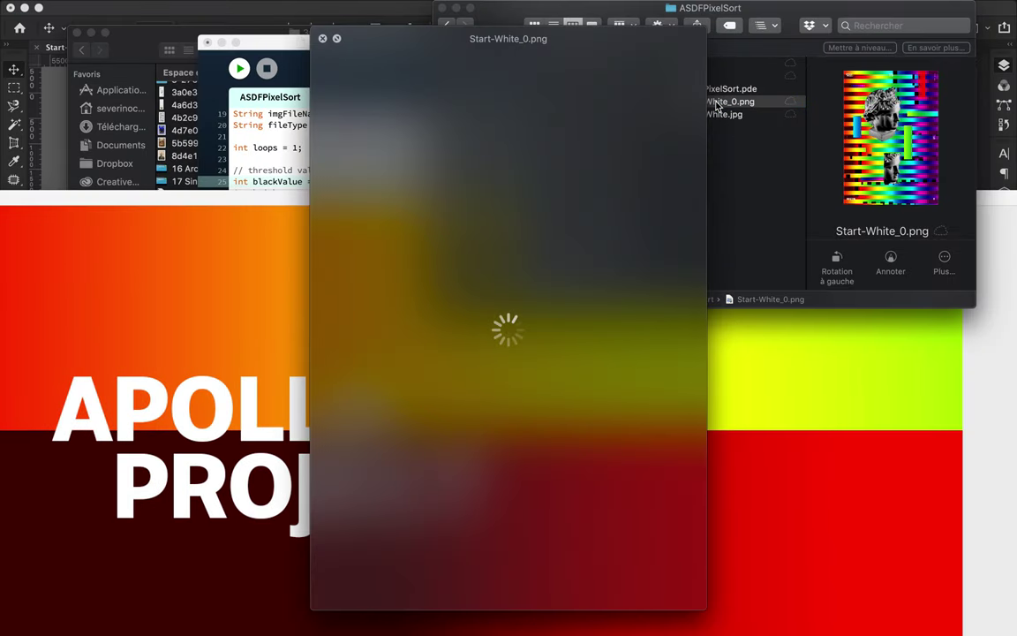
{"action": "key", "text": "space"}
{"action": "key", "text": "super+BackSpace"}
{"action": "left_click", "coordinate": [324, 183]}
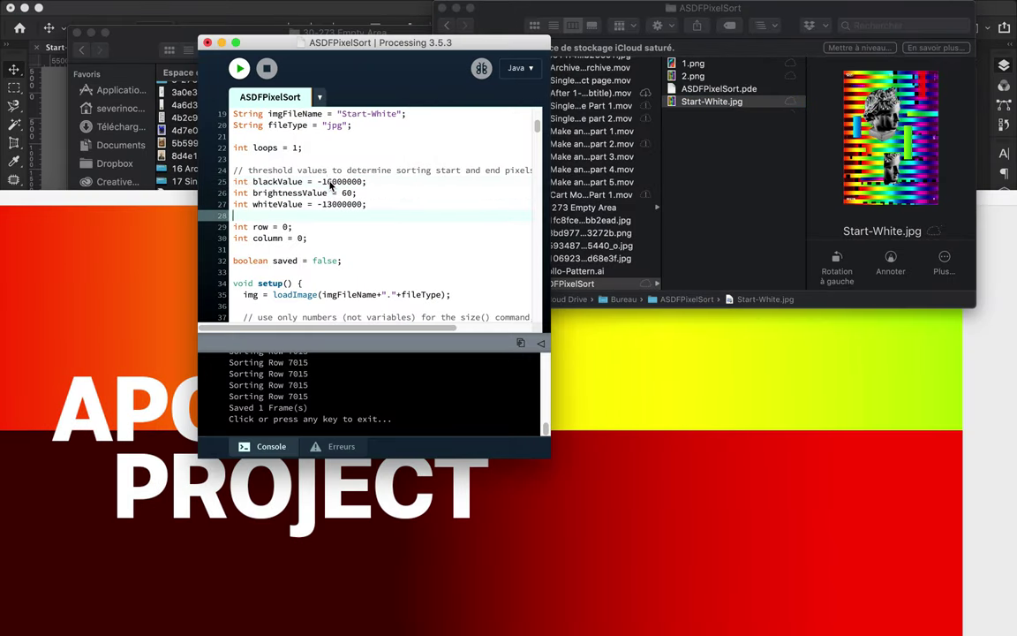
{"action": "left_click", "coordinate": [244, 68]}
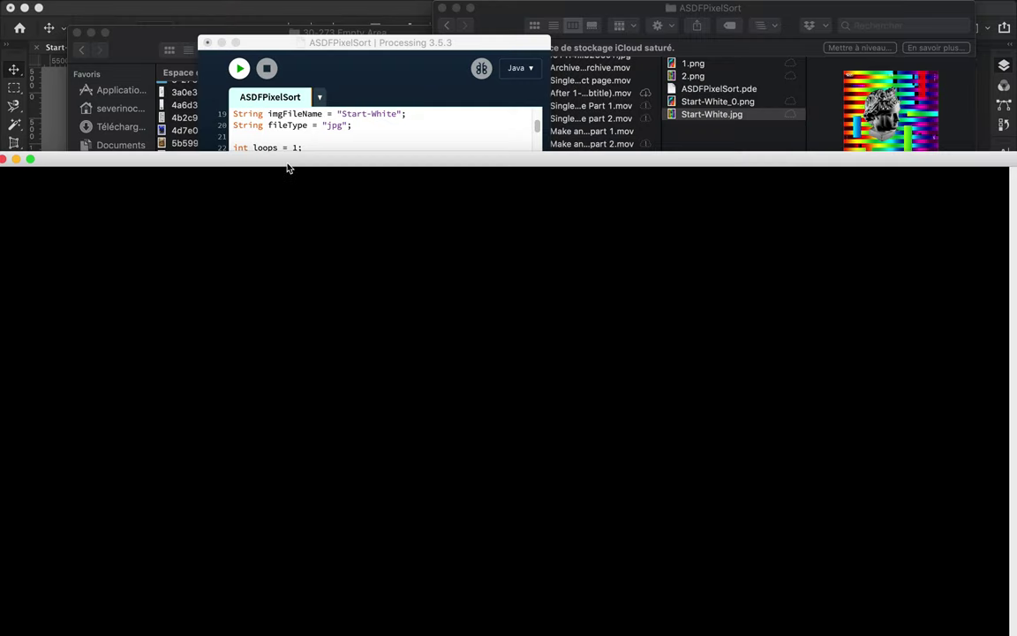
Compare the new Start-White_0.png against 1.png and preview it full size
{"action": "left_click", "coordinate": [717, 102]}
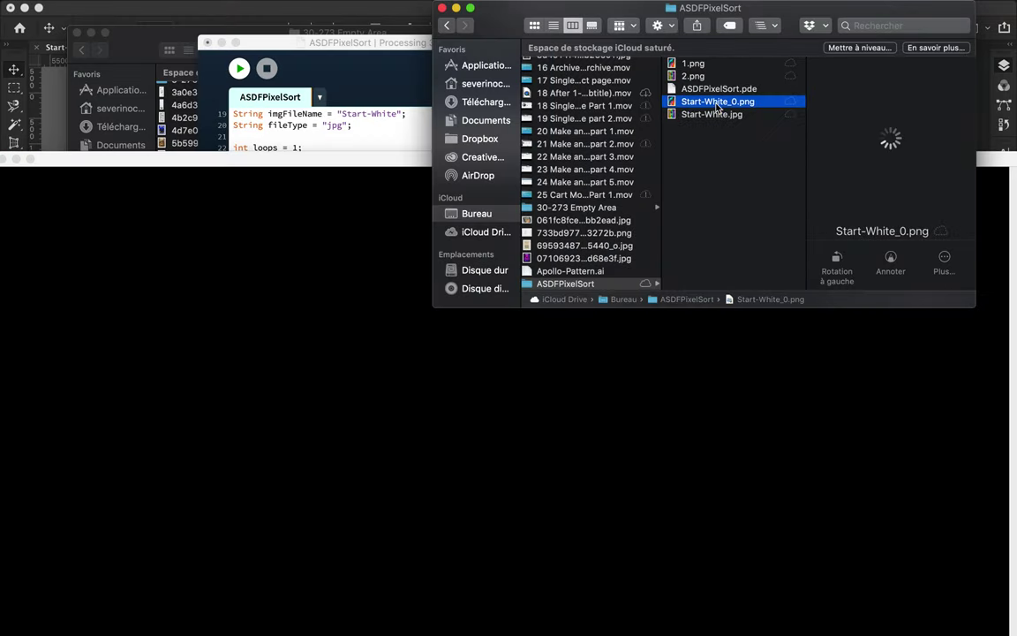
{"action": "left_click", "coordinate": [698, 66]}
{"action": "left_click", "coordinate": [713, 102]}
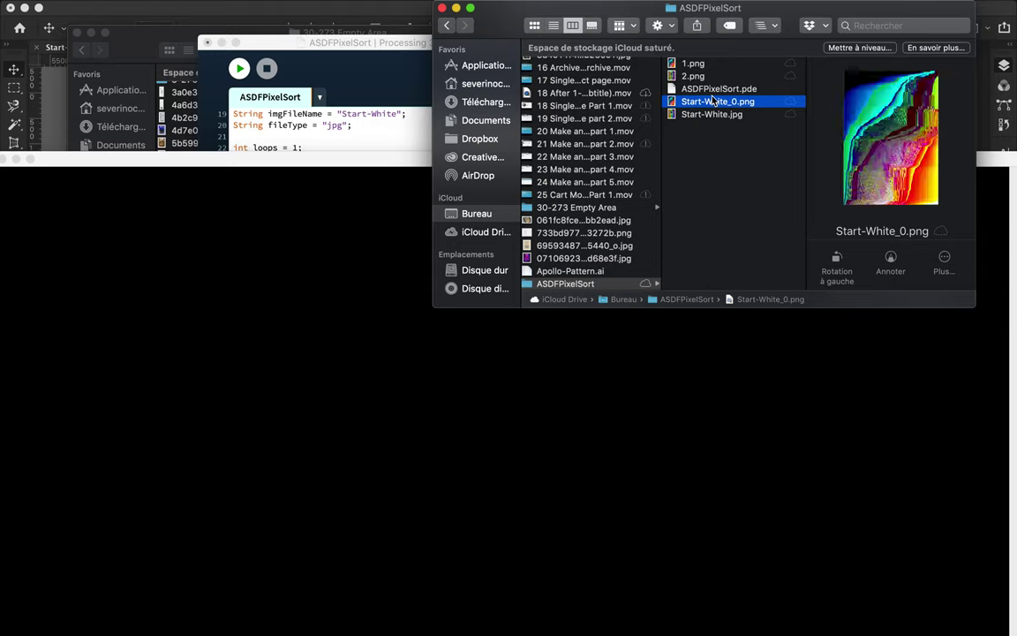
{"action": "left_click", "coordinate": [702, 65]}
{"action": "left_click", "coordinate": [707, 103]}
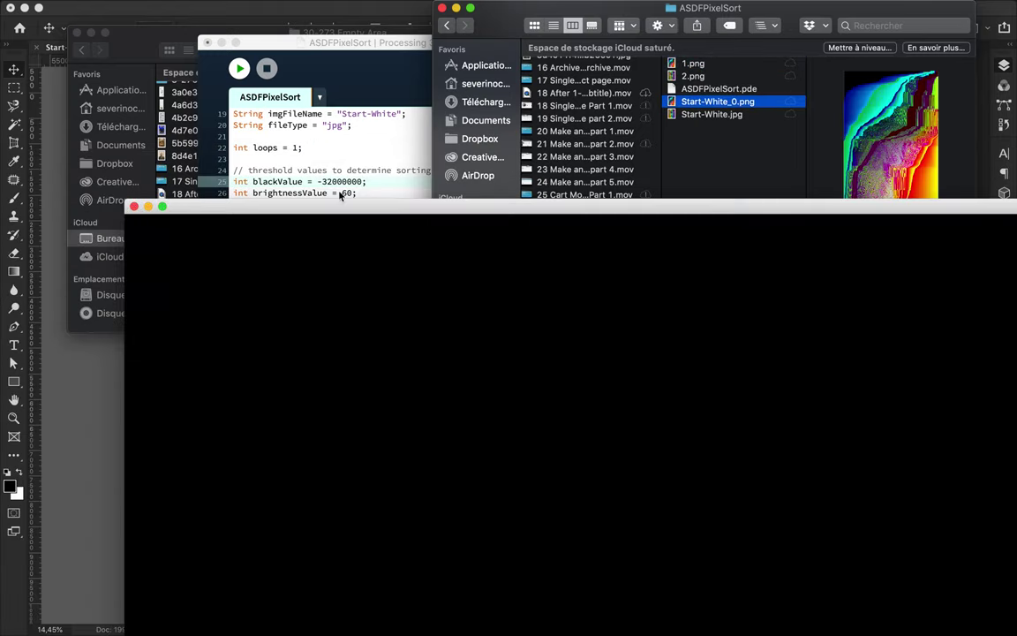
{"action": "left_click", "coordinate": [341, 194]}
{"action": "left_click", "coordinate": [691, 104]}
{"action": "key", "text": "space"}
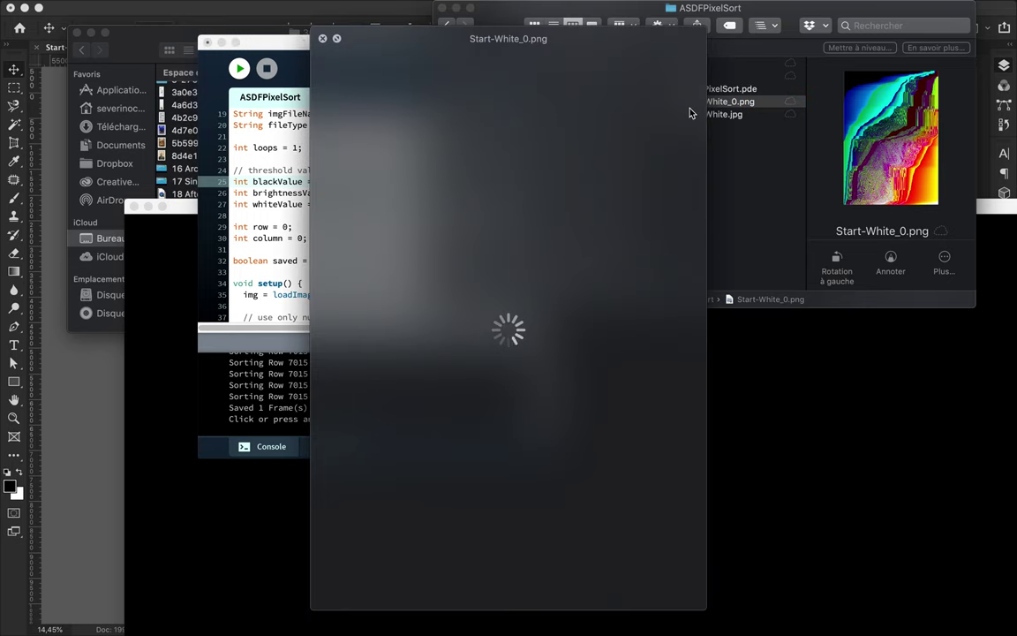
{"action": "left_click", "coordinate": [323, 39]}
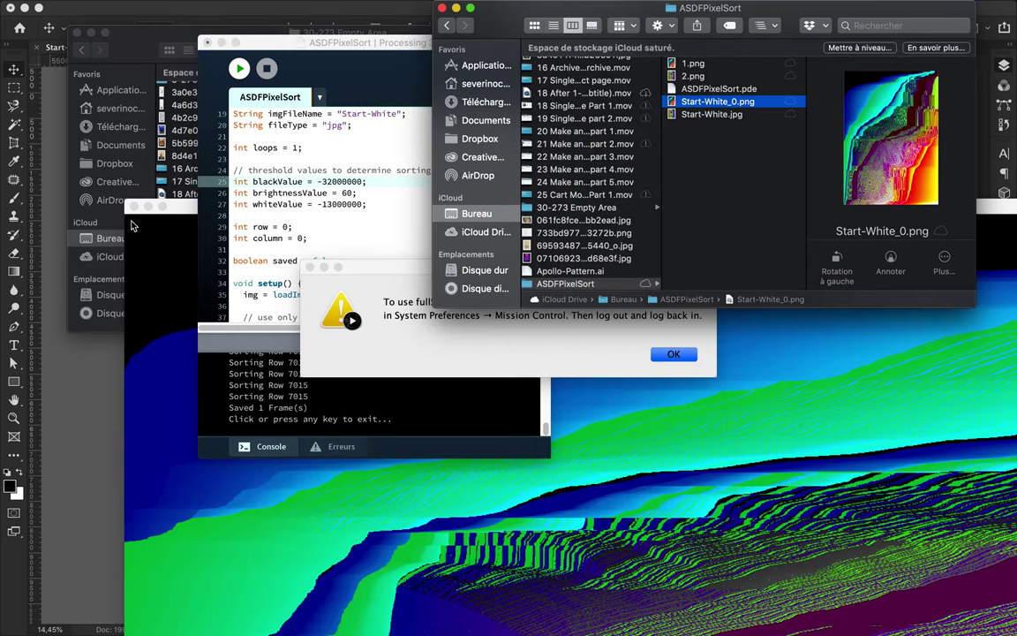
{"action": "left_click", "coordinate": [674, 354]}
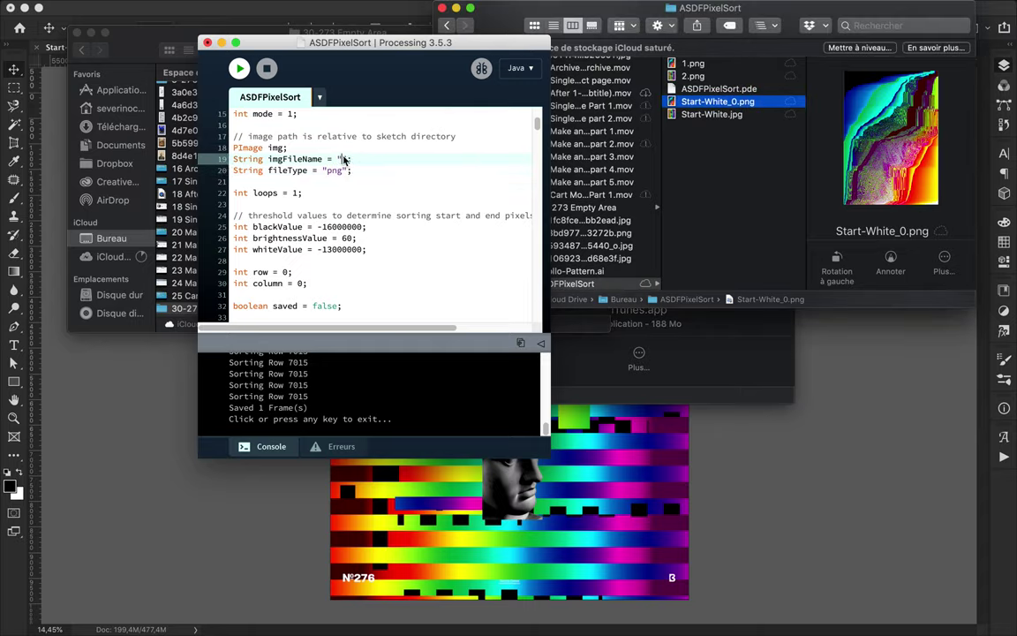
Set imgFileName to "Start-White_0" with fileType png and run the sort
{"action": "type", "text": "Start-White_0"}
{"action": "double_click", "coordinate": [334, 171]}
{"action": "left_click", "coordinate": [240, 73]}
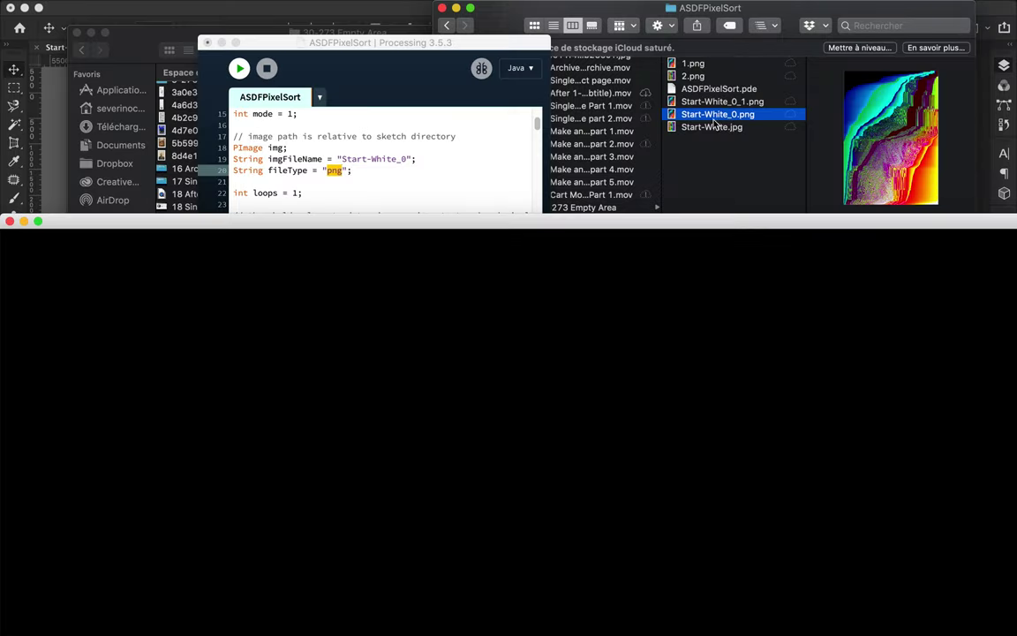
Open Start-White_0.png and Start-White_0_1.png together in Preview and compare them
{"action": "left_click", "coordinate": [712, 105]}
{"action": "left_click", "coordinate": [712, 102]}
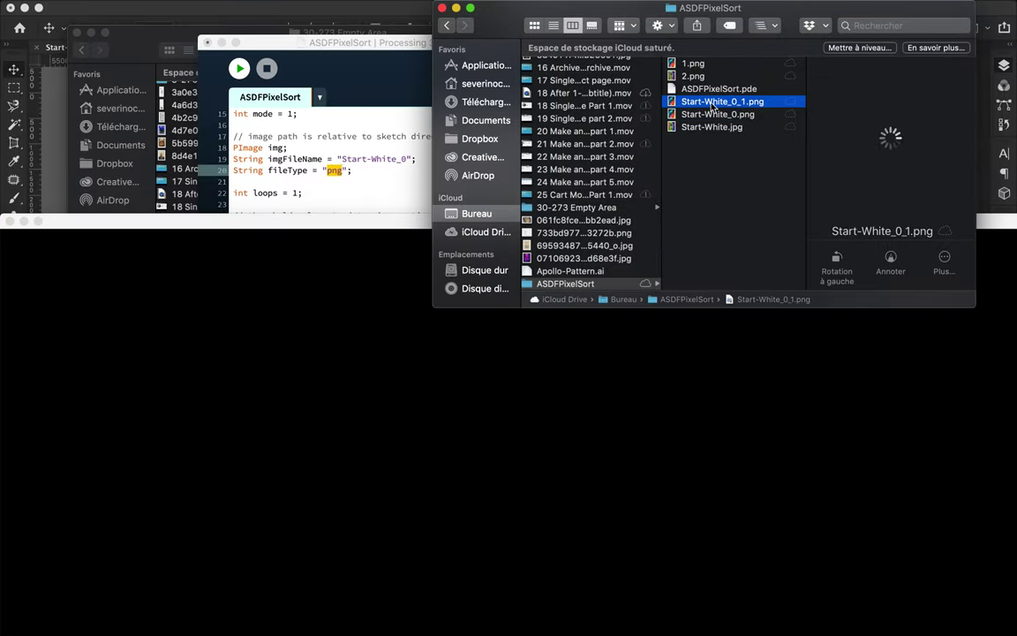
{"action": "left_click", "coordinate": [714, 115]}
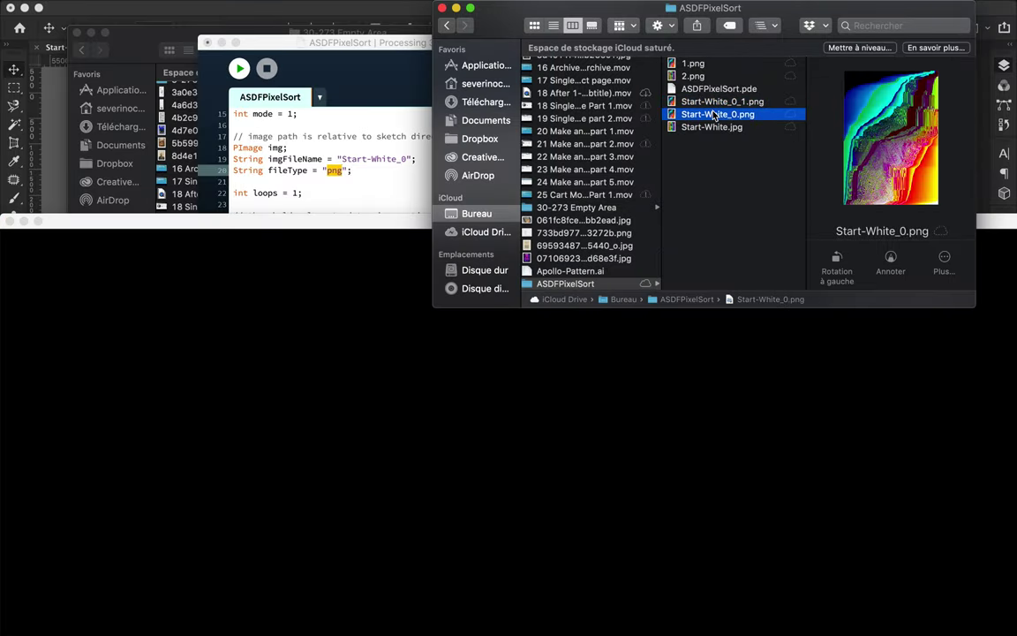
{"action": "left_click", "coordinate": [713, 103], "text": "shift"}
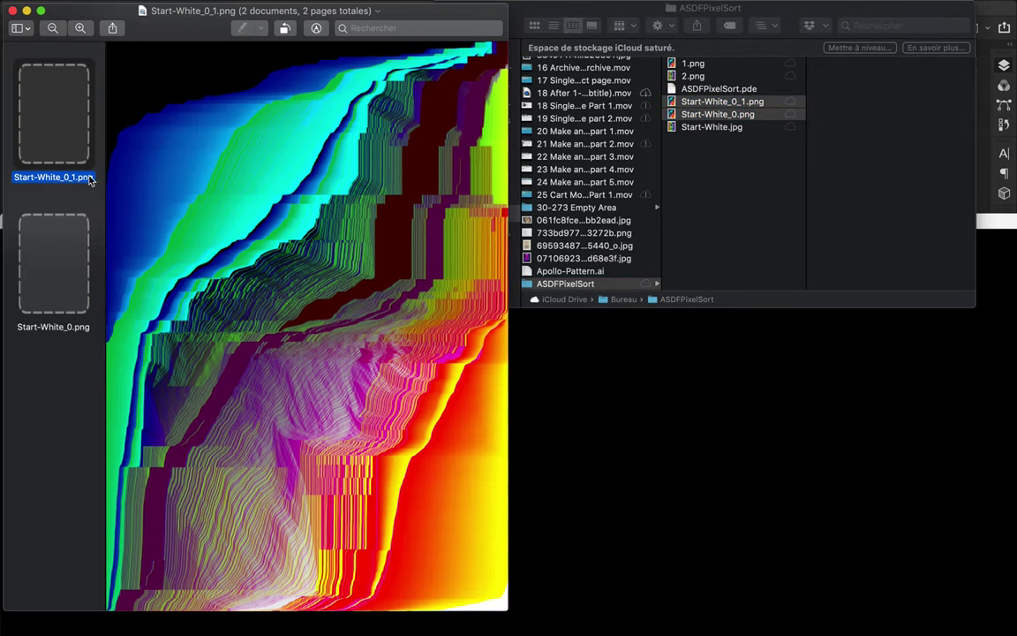
{"action": "left_click", "coordinate": [64, 146]}
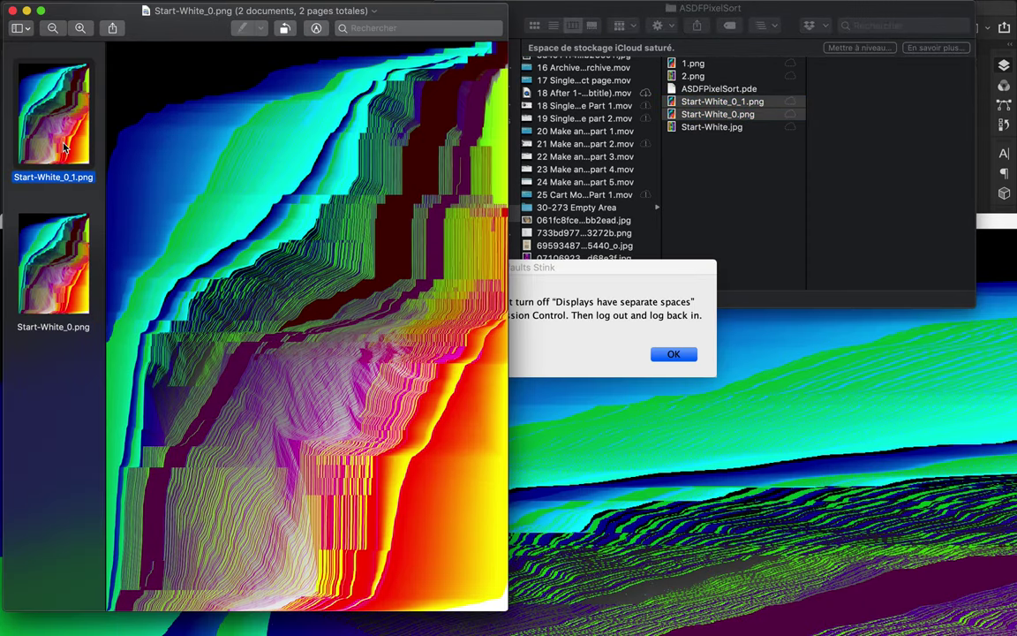
{"action": "left_click", "coordinate": [63, 256]}
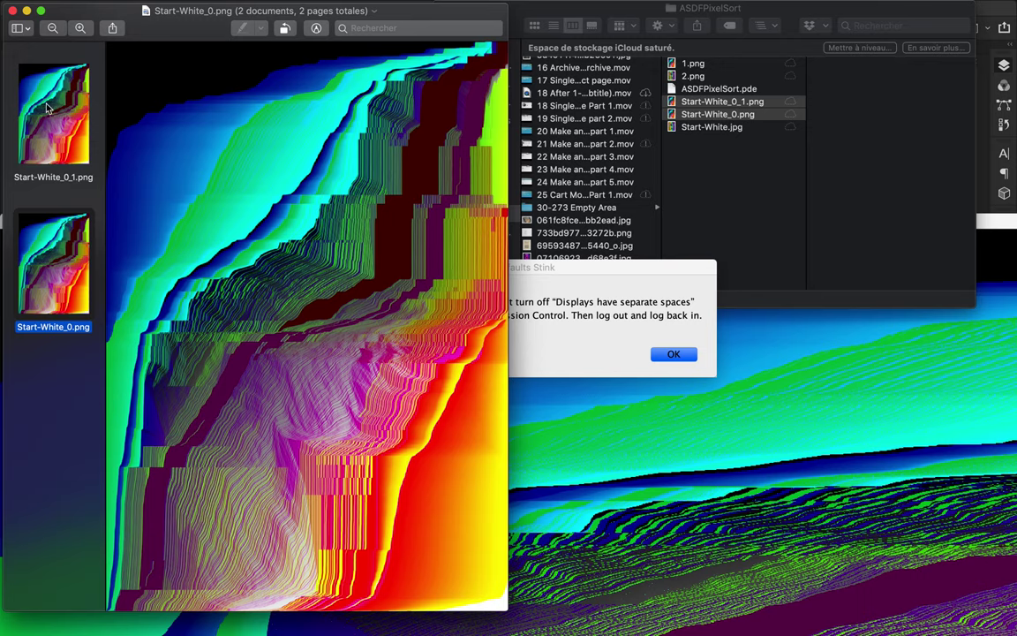
{"action": "left_click", "coordinate": [12, 10]}
Set the sketch's imgFileName back to "Start-White"
{"action": "key", "text": "Down"}
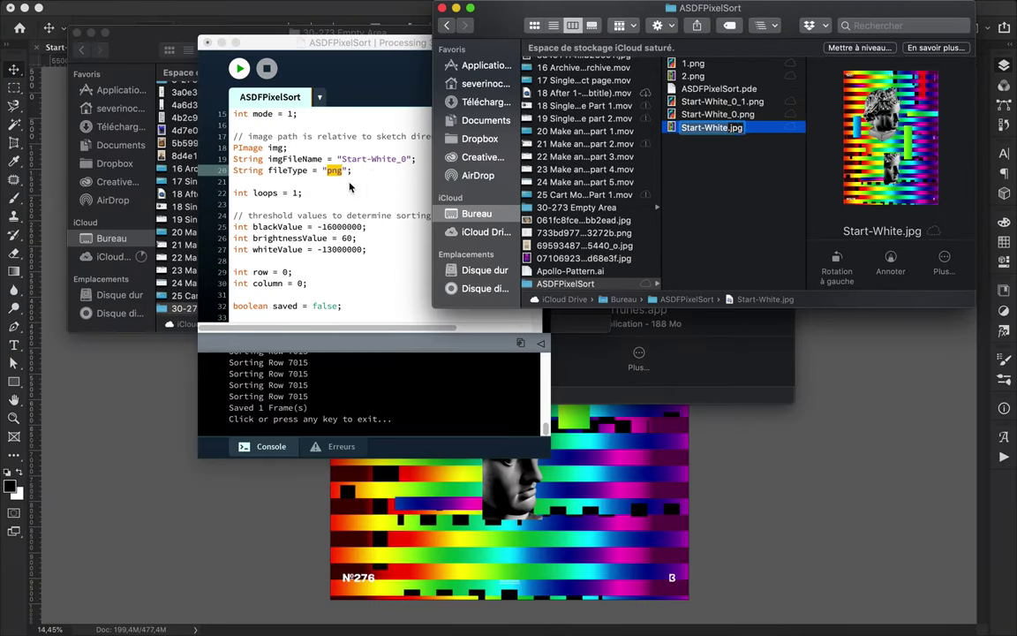
{"action": "double_click", "coordinate": [353, 159]}
{"action": "type", "text": "Start-White"}
{"action": "scroll", "coordinate": [304, 243], "scroll_direction": "up", "scroll_amount": 5}
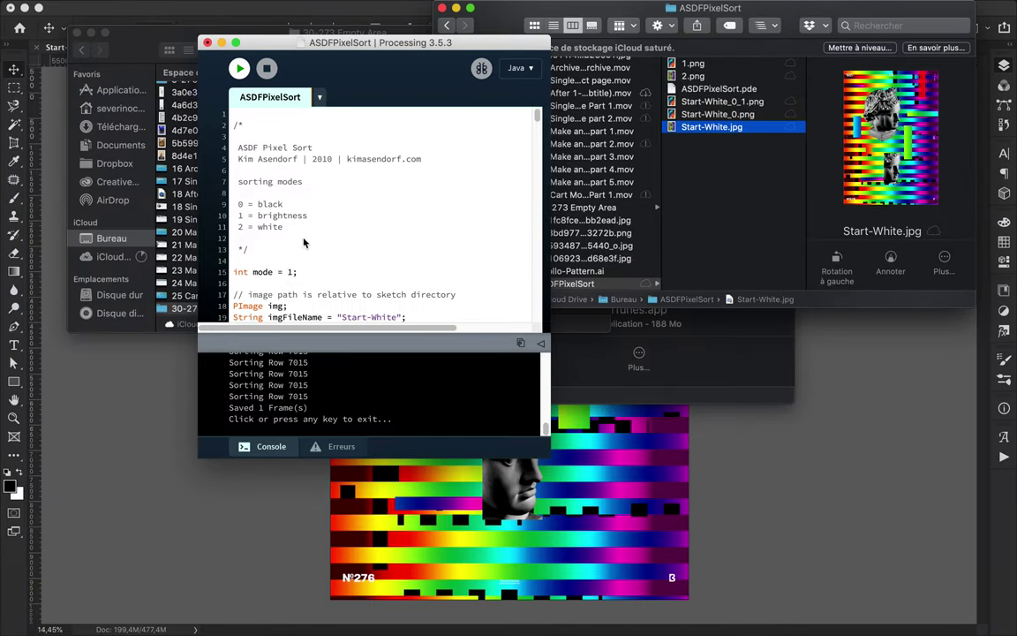
{"action": "key", "text": "Tab"}
{"action": "type", "text": "0"}
Set mode 0 and brightnessValue 160, run the sort on Start-White.jpg, and check the output
{"action": "scroll", "coordinate": [349, 279], "scroll_direction": "down", "scroll_amount": 4}
{"action": "scroll", "coordinate": [347, 277], "scroll_direction": "down", "scroll_amount": 2}
{"action": "left_click", "coordinate": [346, 274]}
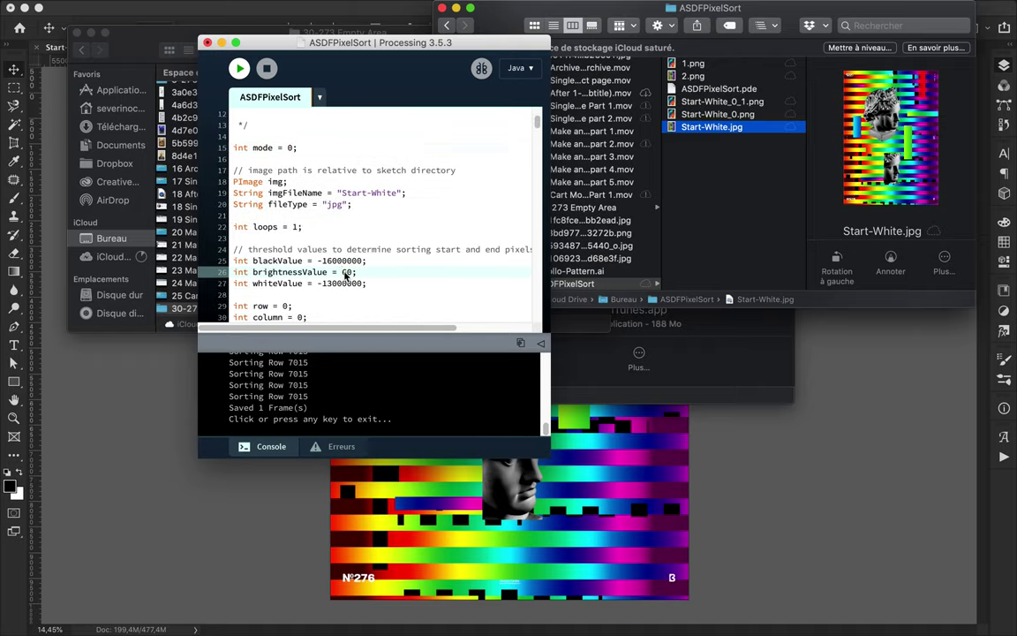
{"action": "left_click", "coordinate": [240, 68]}
{"action": "left_click", "coordinate": [722, 115]}
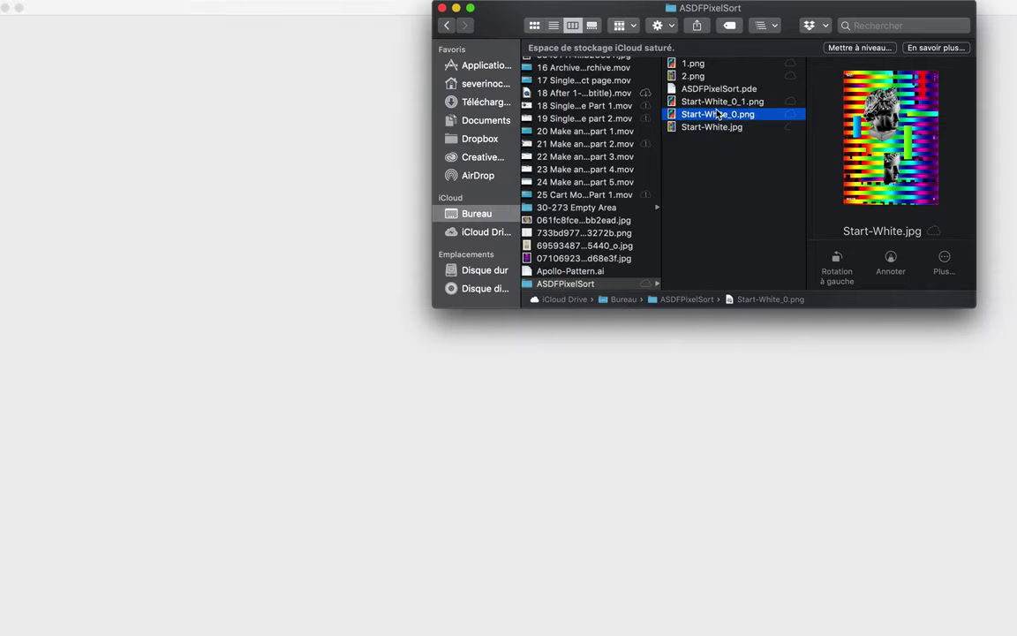
{"action": "key", "text": "Down"}
{"action": "key", "text": "Down"}
Start music playback in the music player
{"action": "left_click", "coordinate": [608, 612]}
{"action": "key", "text": "space"}
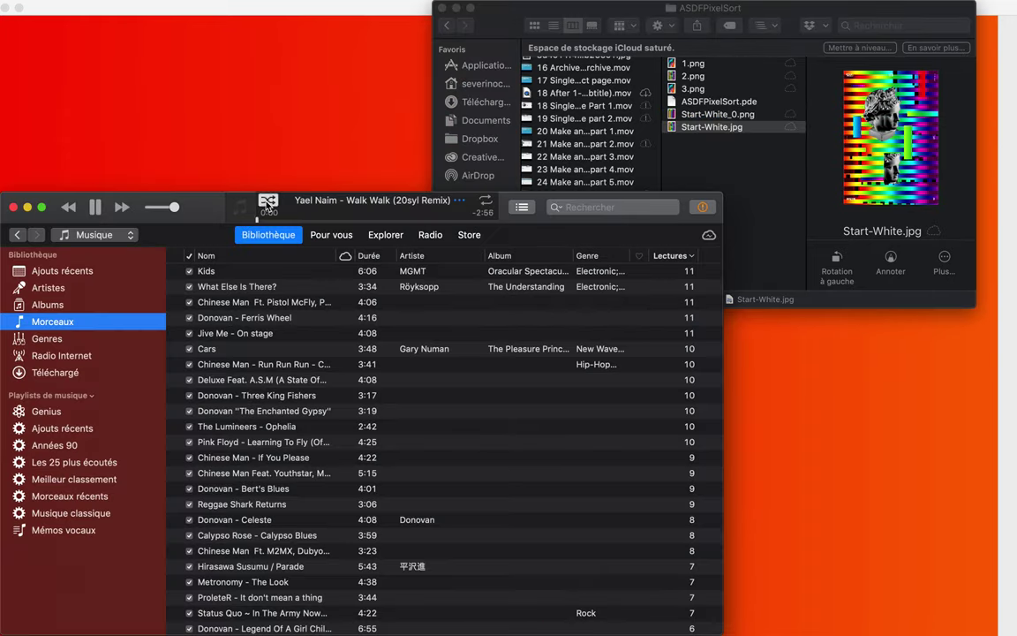
{"action": "left_click", "coordinate": [375, 119]}
{"action": "left_click", "coordinate": [384, 610]}
Preview the newly sorted Start-White_0.png output
{"action": "left_click", "coordinate": [540, 612]}
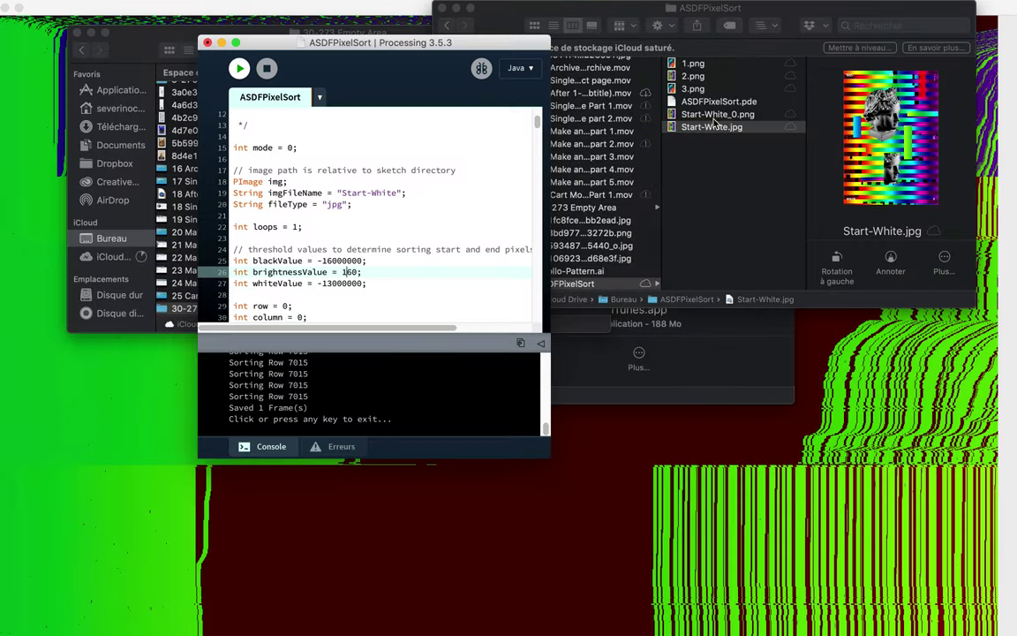
{"action": "left_click", "coordinate": [713, 118]}
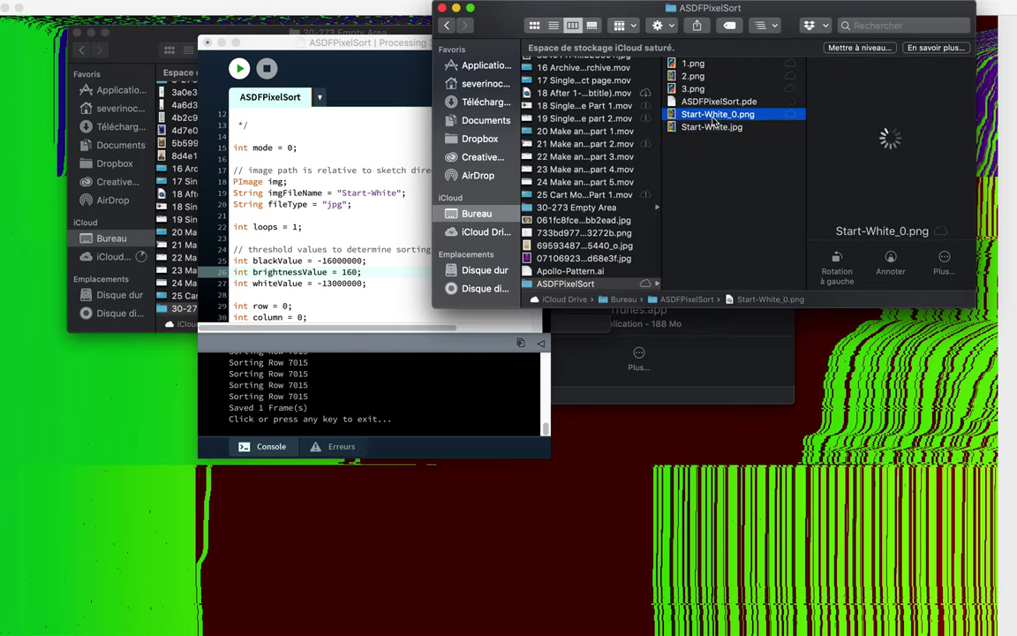
{"action": "key", "text": "space"}
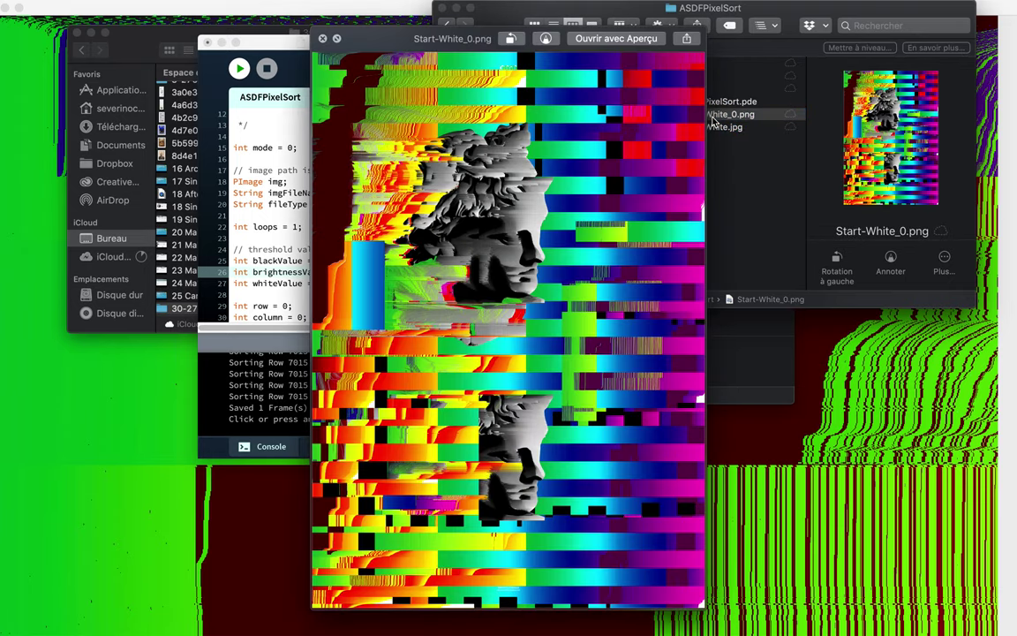
{"action": "left_click", "coordinate": [321, 39]}
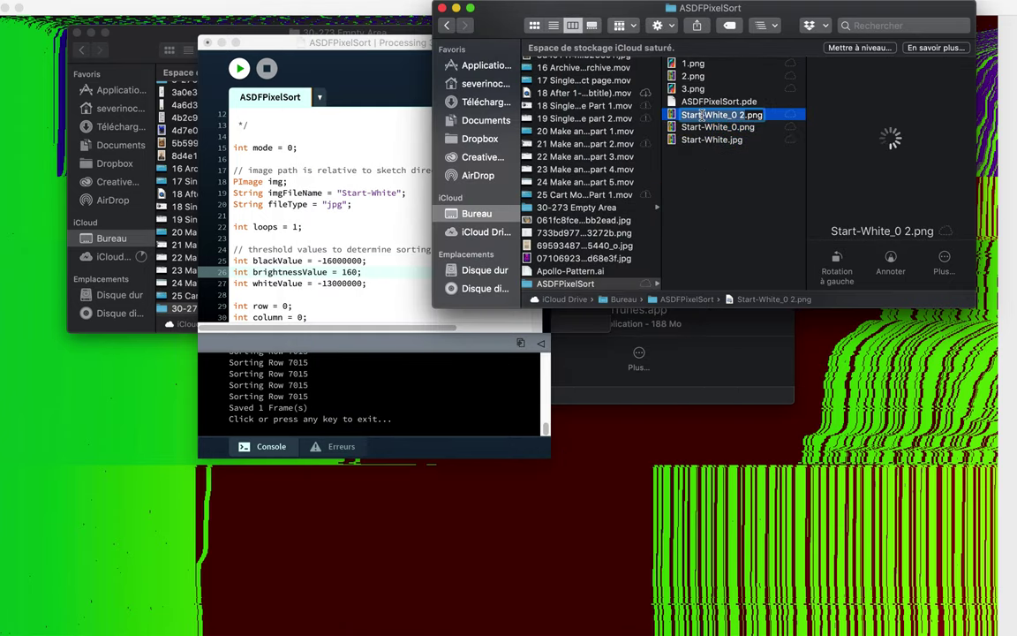
Change imgFileName to Start-White_0 and fileType to png, then run the sketch
{"action": "left_click", "coordinate": [713, 126]}
{"action": "left_click", "coordinate": [379, 200]}
{"action": "left_click_drag", "start_coordinate": [343, 192], "coordinate": [403, 193]}
{"action": "key", "text": "BackSpace"}
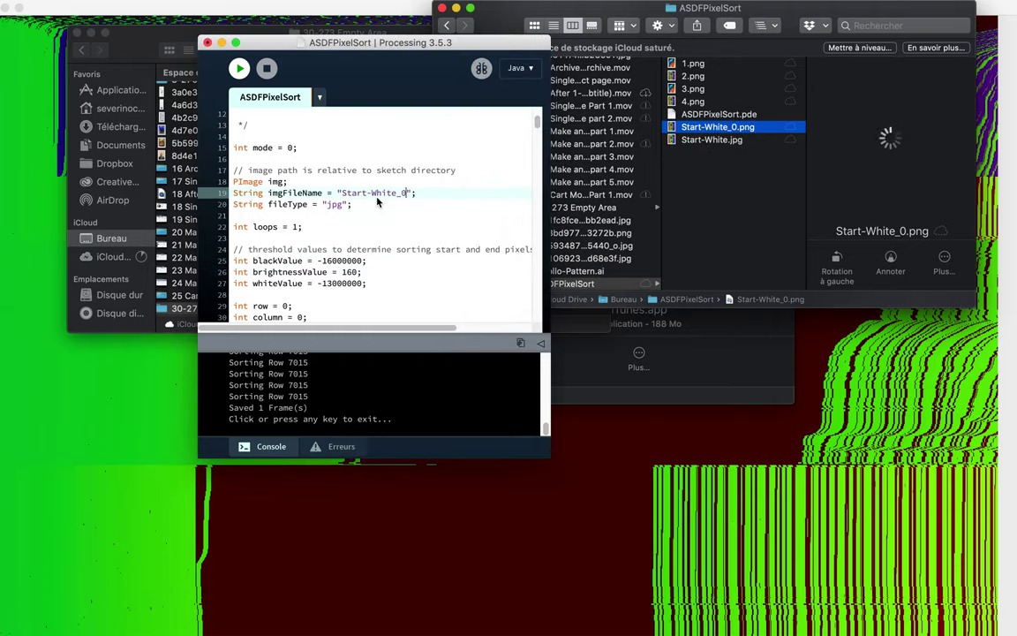
{"action": "type", "text": "Start-White_0"}
{"action": "key", "text": "BackSpace"}
{"action": "key", "text": "BackSpace"}
{"action": "key", "text": "BackSpace"}
{"action": "type", "text": "png"}
{"action": "left_click", "coordinate": [239, 68]}
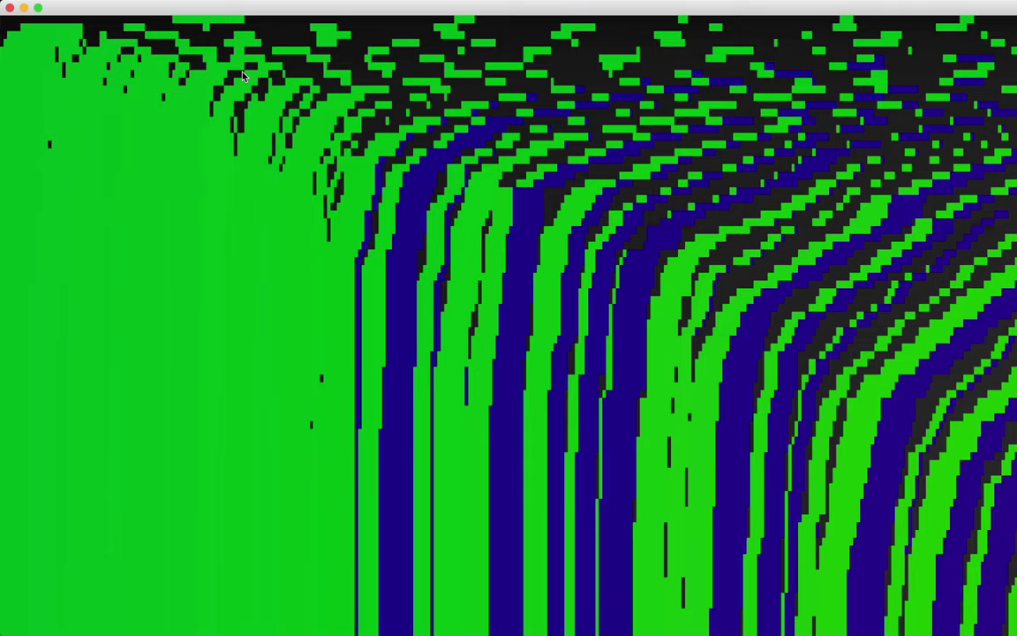
Preview the resulting Start-White_0_0.png output
{"action": "left_click_drag", "start_coordinate": [47, 9], "coordinate": [48, 250]}
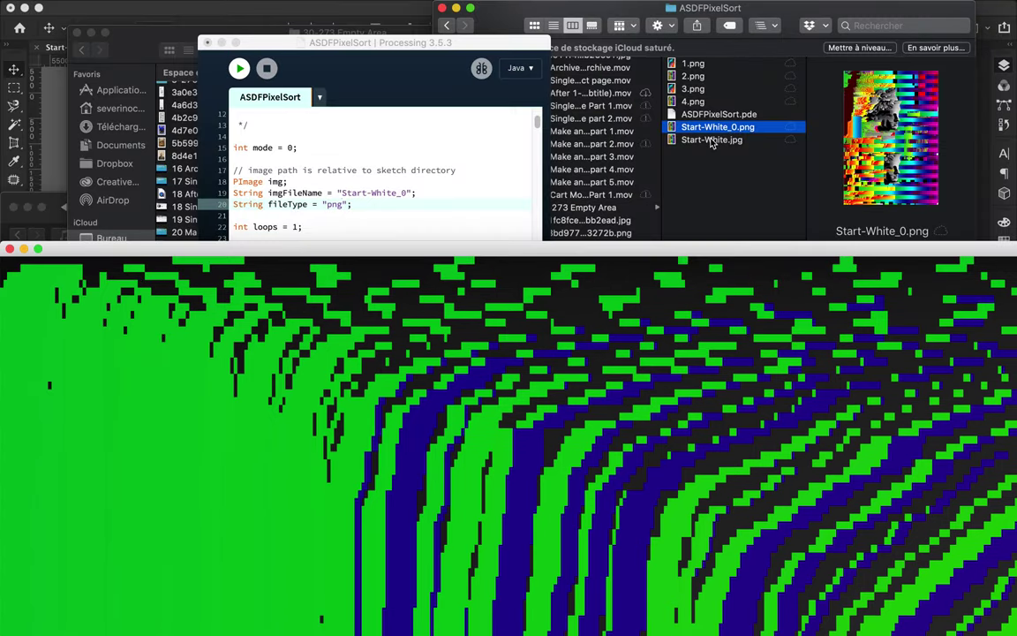
{"action": "left_click", "coordinate": [708, 132]}
{"action": "left_click", "coordinate": [704, 131]}
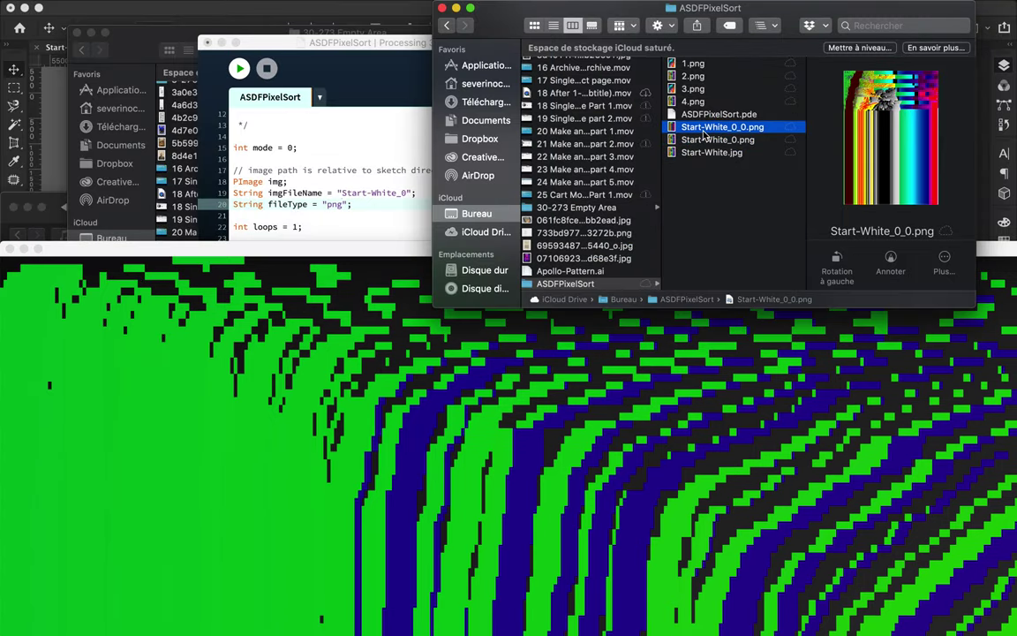
{"action": "key", "text": "space"}
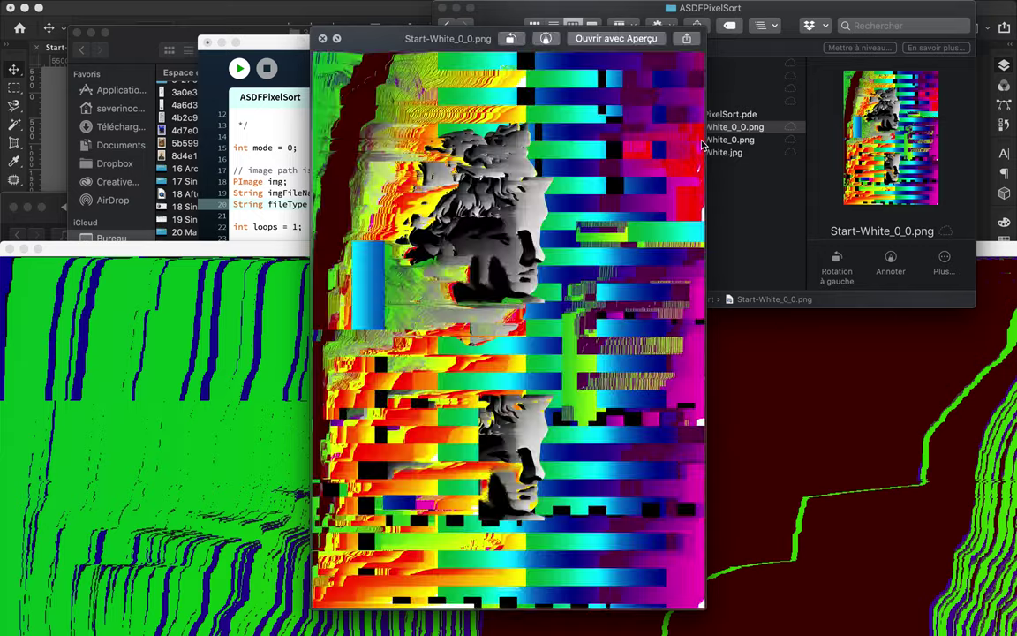
{"action": "key", "text": "space"}
Draw a rainbow-gradient rectangle over the upper statue head
{"action": "key", "text": "u"}
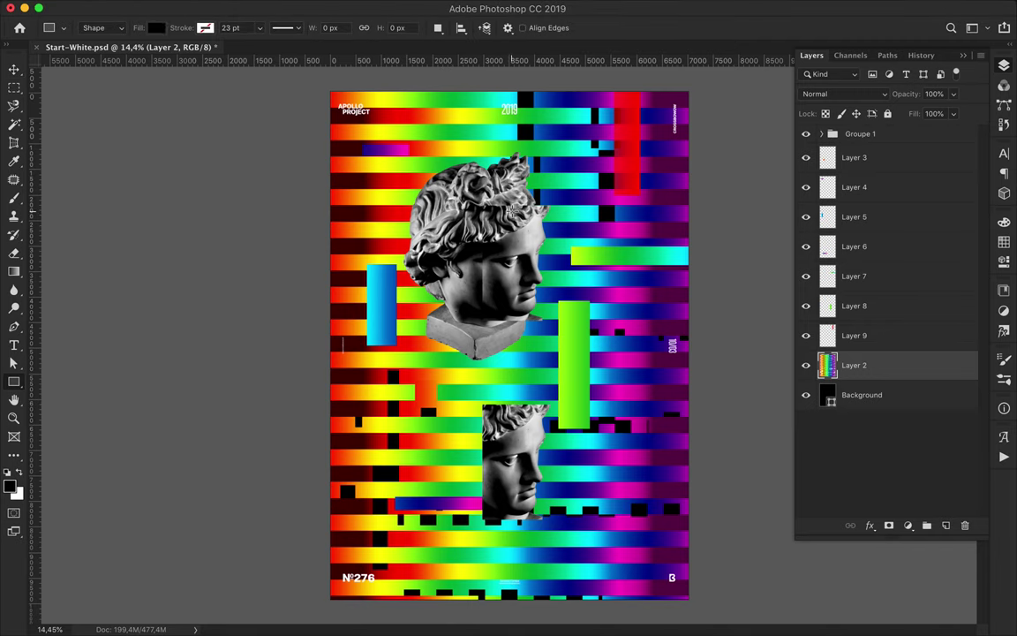
{"action": "left_click", "coordinate": [157, 27]}
{"action": "left_click", "coordinate": [150, 55]}
{"action": "left_click", "coordinate": [204, 130]}
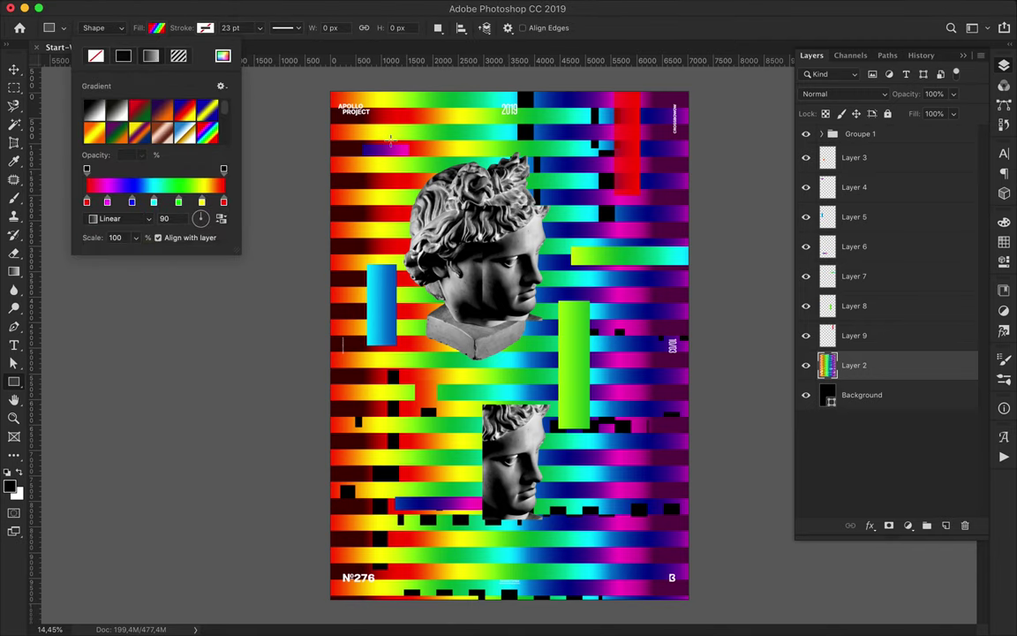
{"action": "left_click_drag", "start_coordinate": [389, 139], "coordinate": [575, 376]}
Clip the gradient rectangle to Layer 1 and set its blend mode to Multiply
{"action": "mouse_move", "coordinate": [895, 355]}
{"action": "left_mouse_down"}
{"action": "mouse_move", "coordinate": [863, 134]}
{"action": "mouse_move", "coordinate": [876, 316]}
{"action": "mouse_move", "coordinate": [882, 227]}
{"action": "mouse_move", "coordinate": [863, 346]}
{"action": "mouse_move", "coordinate": [858, 296]}
{"action": "left_mouse_up"}
{"action": "left_click", "coordinate": [867, 364], "text": "shift"}
{"action": "left_click", "coordinate": [847, 275]}
{"action": "left_click", "coordinate": [850, 303]}
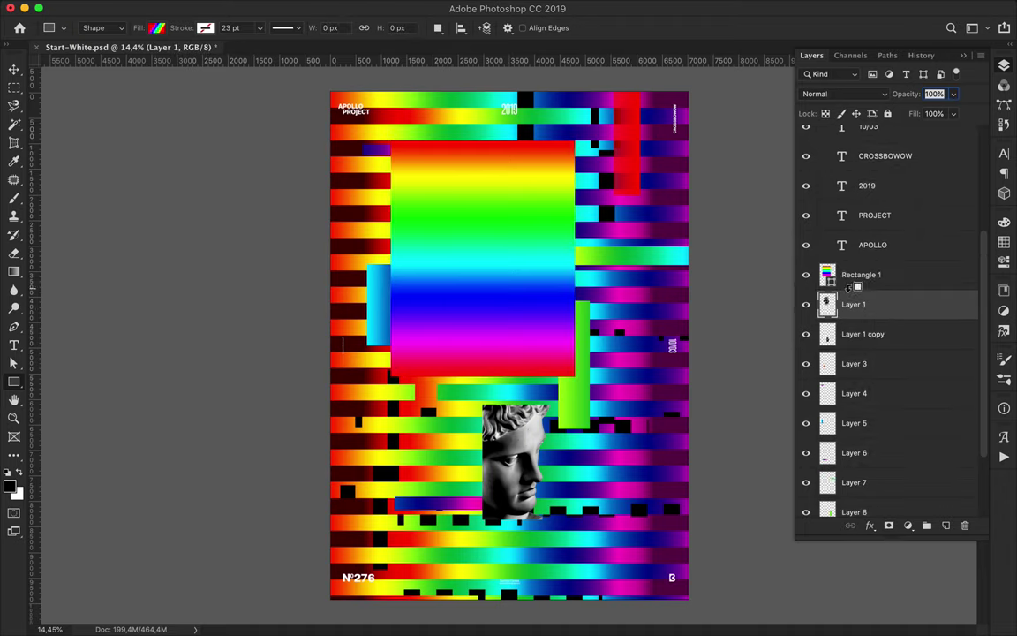
{"action": "left_click", "coordinate": [862, 288], "text": "alt"}
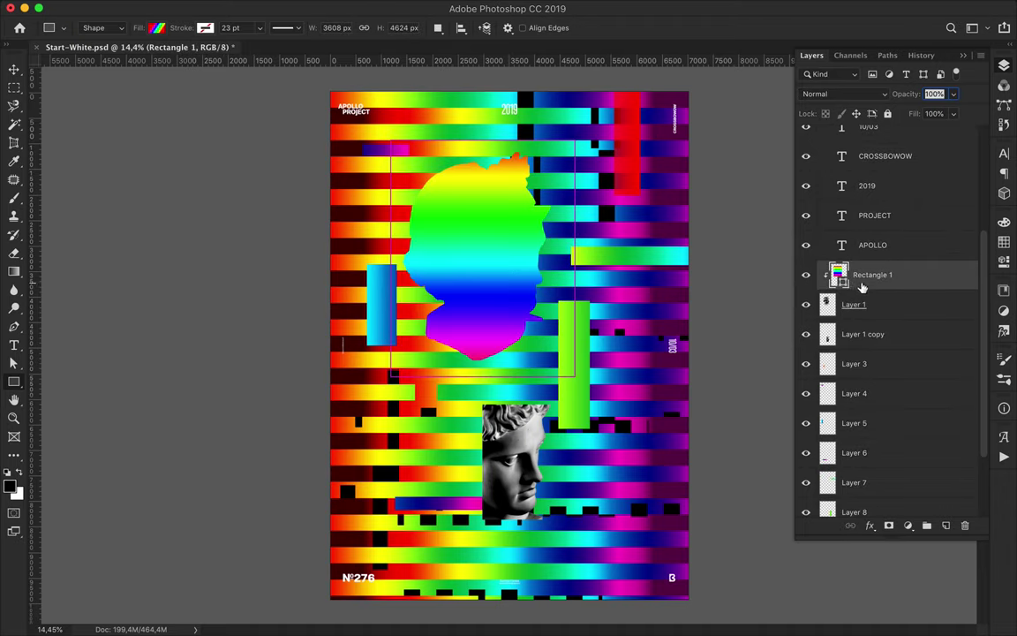
{"action": "left_click", "coordinate": [879, 92]}
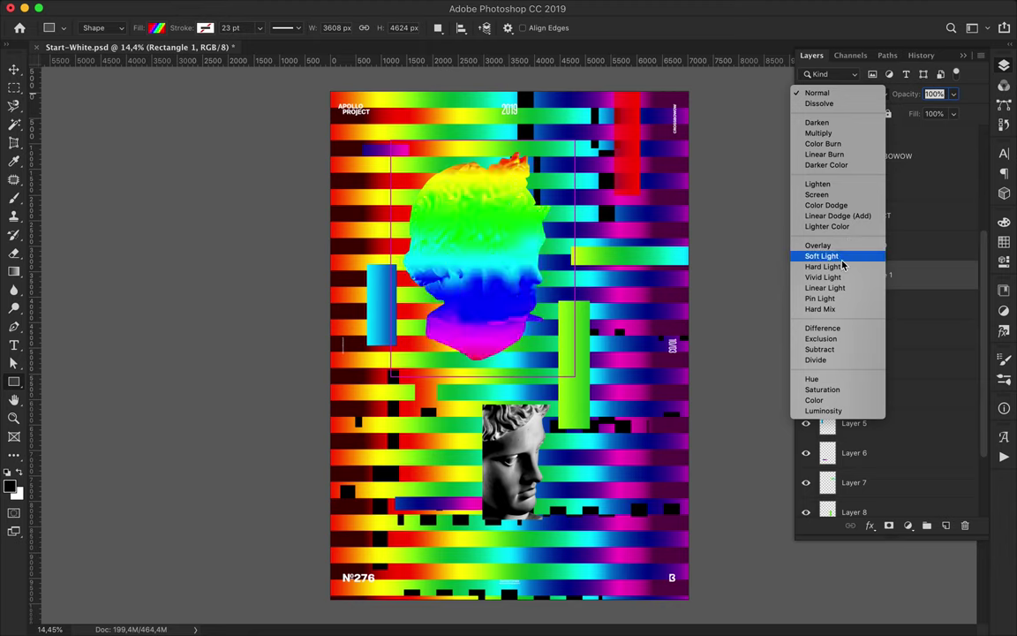
{"action": "left_click", "coordinate": [843, 134]}
Duplicate the gradient onto the lower head and clip it to Layer 1 copy
{"action": "left_click_drag", "start_coordinate": [930, 277], "coordinate": [896, 331]}
{"action": "key", "text": "v"}
{"action": "left_click_drag", "start_coordinate": [562, 233], "coordinate": [579, 372]}
{"action": "left_click", "coordinate": [870, 349], "text": "alt"}
{"action": "left_click", "coordinate": [872, 364]}
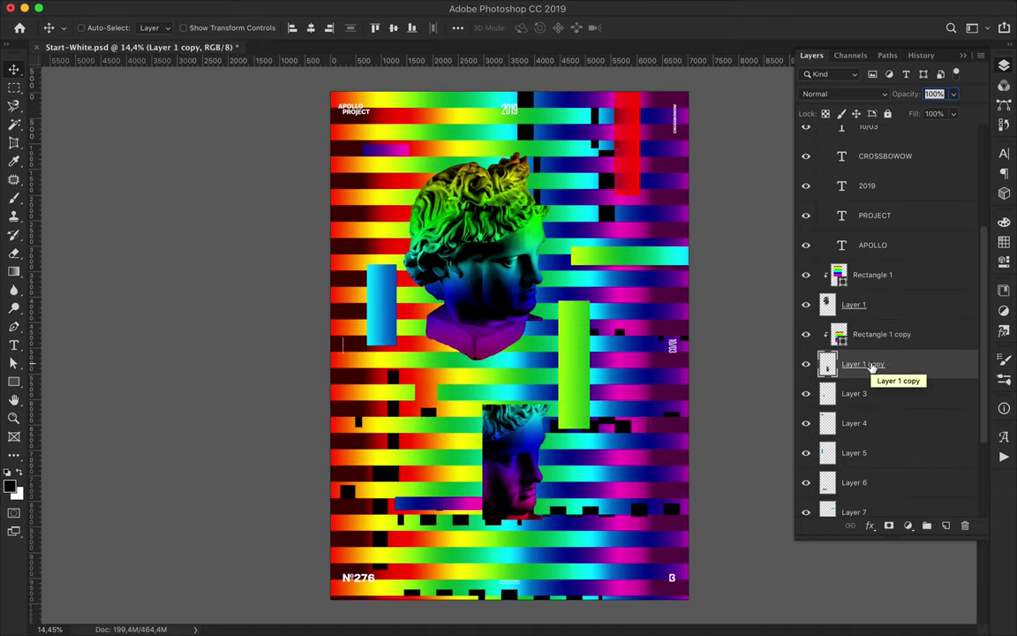
Start a Save As with JPEG chosen as the file format
{"action": "key", "text": "ctrl+shift+s"}
{"action": "left_click", "coordinate": [530, 474]}
{"action": "left_click", "coordinate": [585, 562]}
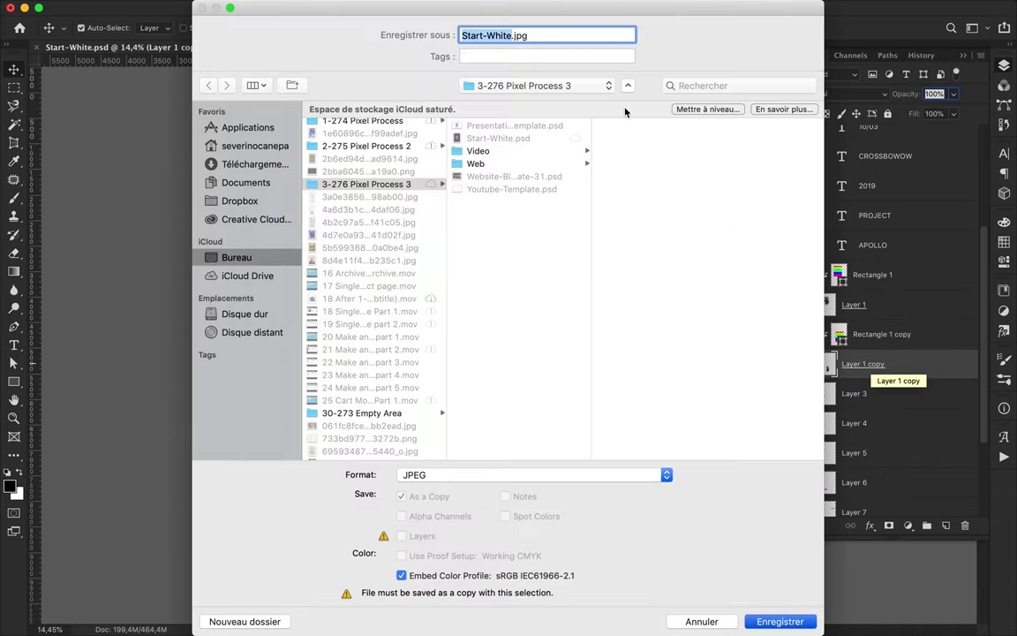
Save the poster as JPEG Start-White.jpg in Bureau's ASDFPixelSort folder with default quality
{"action": "key", "text": "Return"}
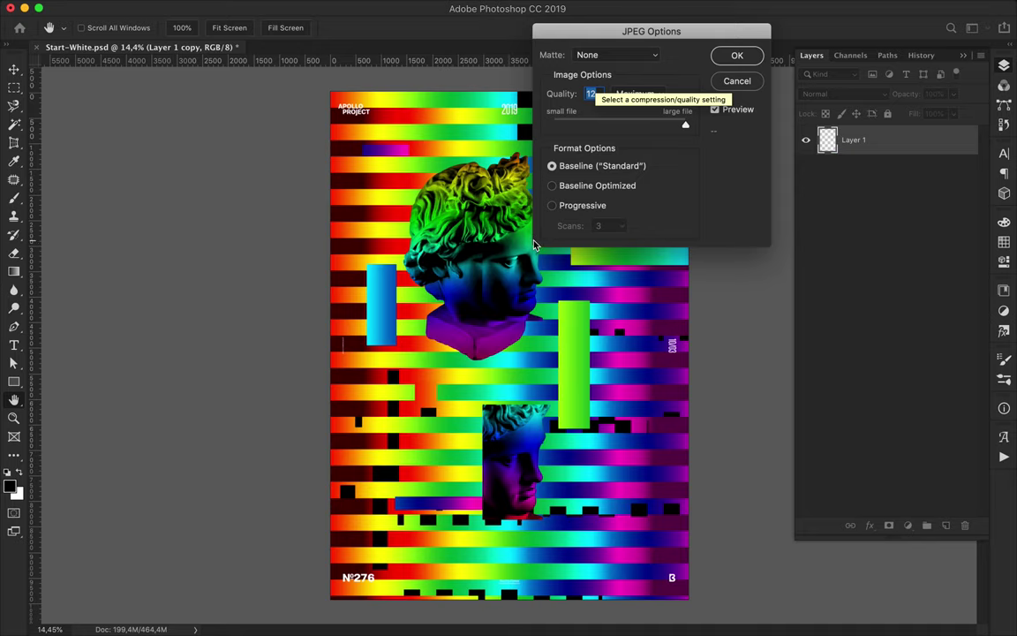
{"action": "key", "text": "Return"}
{"action": "key", "text": "ctrl+shift+s"}
{"action": "left_click", "coordinate": [592, 85]}
{"action": "left_click", "coordinate": [590, 102]}
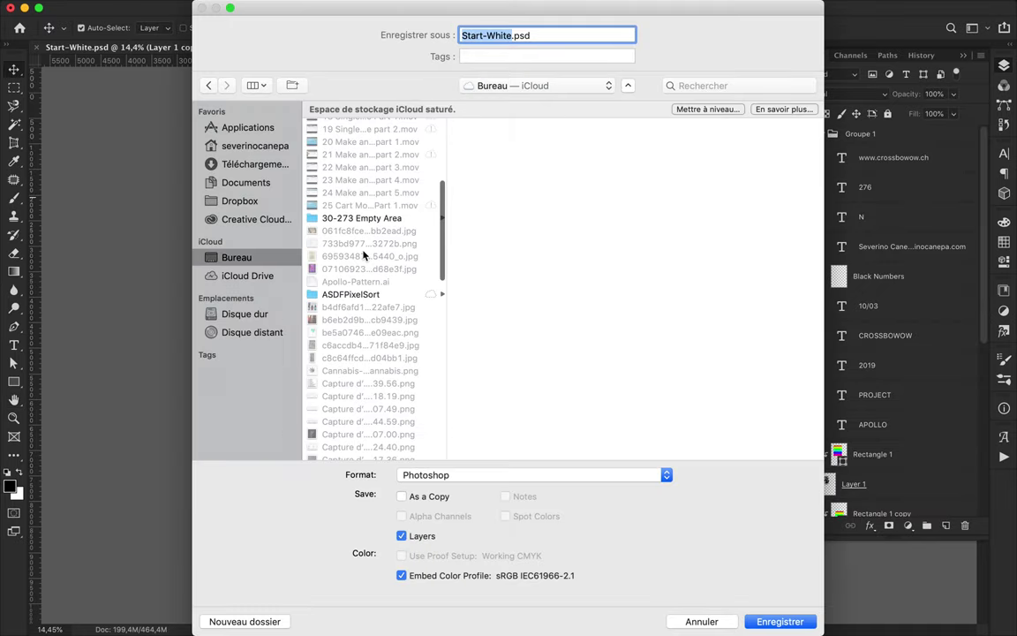
{"action": "left_click", "coordinate": [358, 267]}
{"action": "left_click", "coordinate": [569, 477]}
{"action": "left_click", "coordinate": [583, 563]}
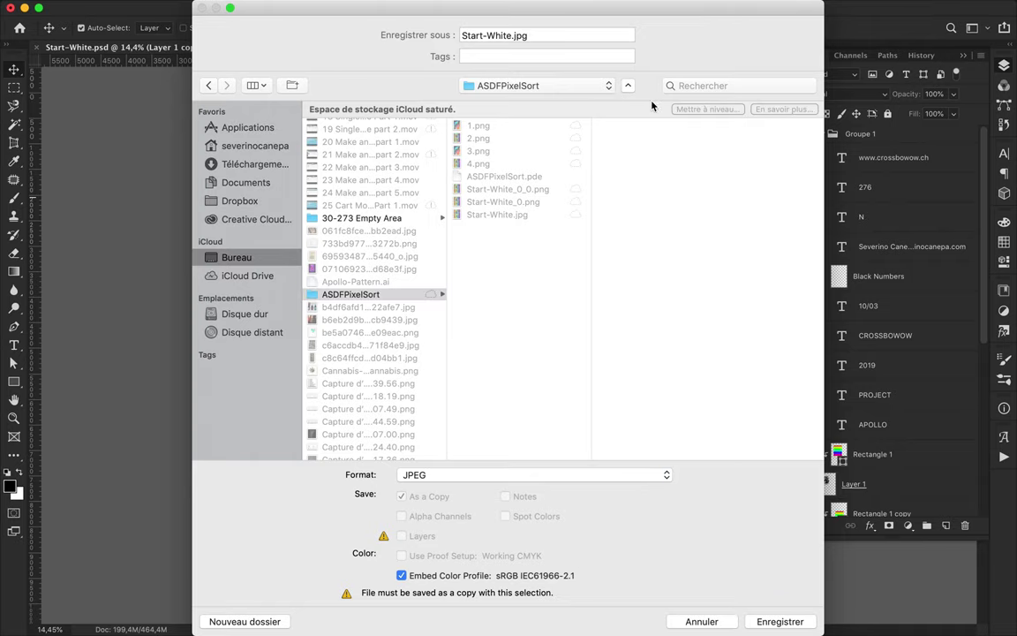
{"action": "key", "text": "Return"}
{"action": "key", "text": "Return"}
{"action": "left_click", "coordinate": [521, 607]}
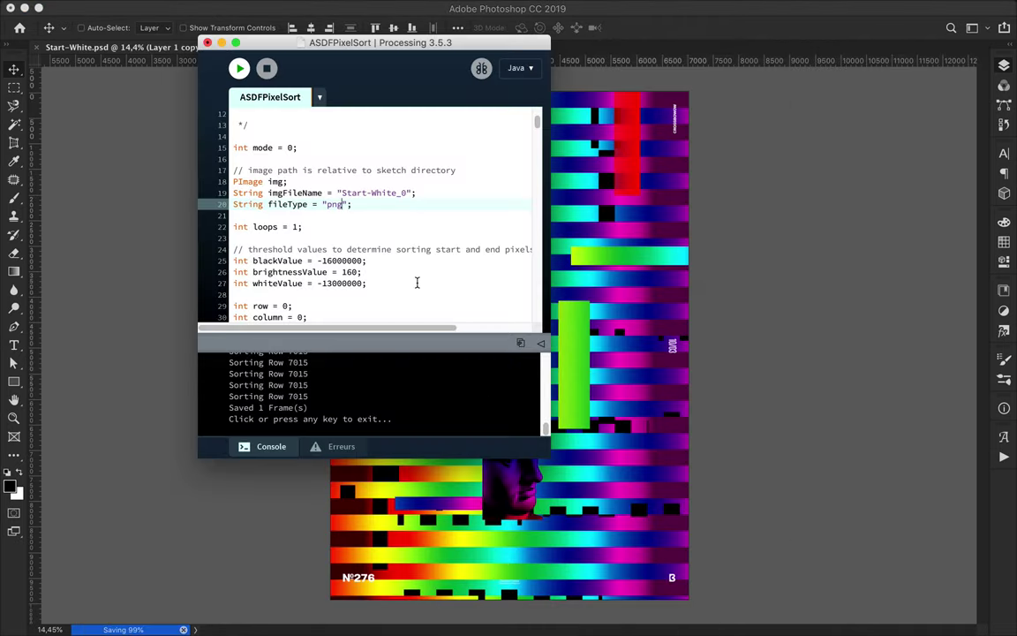
Remove the _0 suffix from the sketch's output file name
{"action": "left_click", "coordinate": [423, 607]}
{"action": "left_click", "coordinate": [712, 152]}
{"action": "left_click", "coordinate": [474, 374]}
{"action": "left_click_drag", "start_coordinate": [410, 192], "coordinate": [397, 193]}
{"action": "key", "text": "BackSpace"}
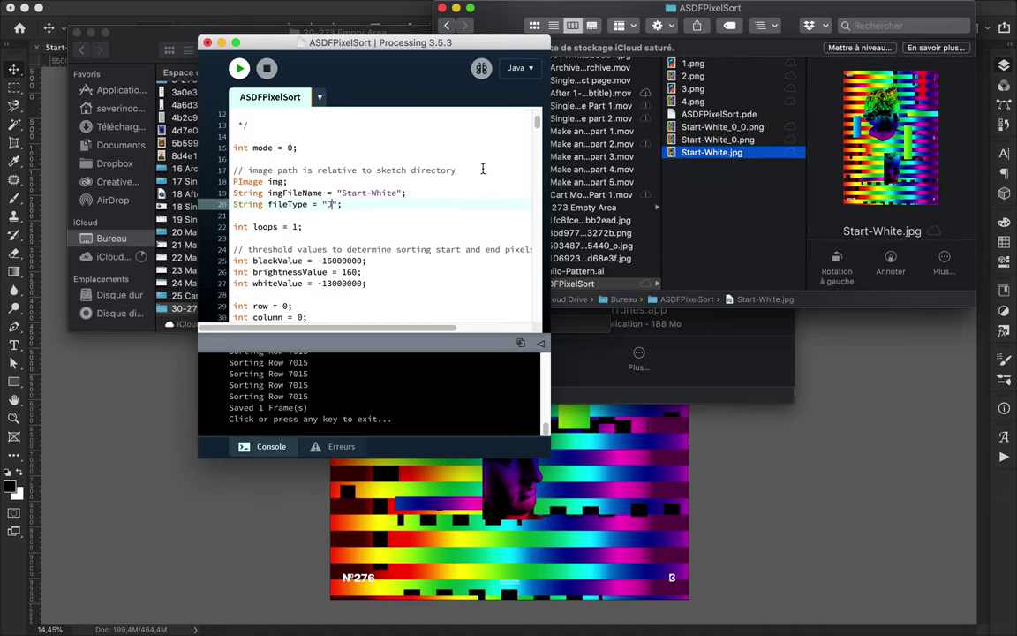
{"action": "type", "text": "jpg"}
Rename the earlier sorted outputs to 5.png and 6.png in Finder
{"action": "left_click", "coordinate": [722, 127]}
{"action": "key", "text": "Return"}
{"action": "type", "text": "5.png"}
{"action": "key", "text": "Return"}
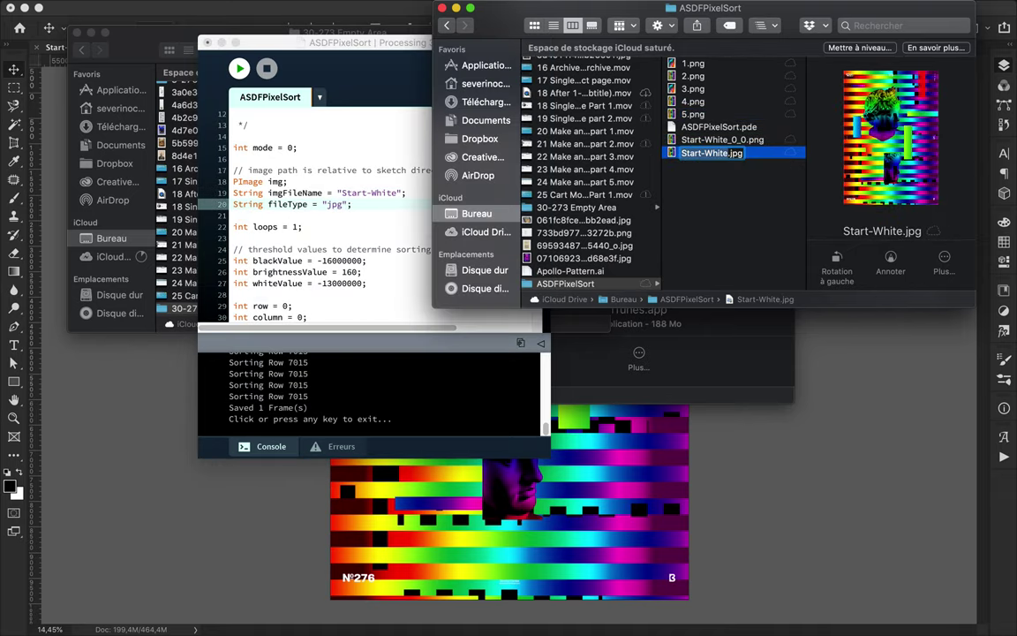
{"action": "left_click", "coordinate": [712, 139]}
{"action": "type", "text": "6"}
{"action": "key", "text": "Return"}
Rerun the sort with brightnessValue 40 and preview the new Start-White_0.png output
{"action": "left_click", "coordinate": [311, 147]}
{"action": "left_click", "coordinate": [347, 275]}
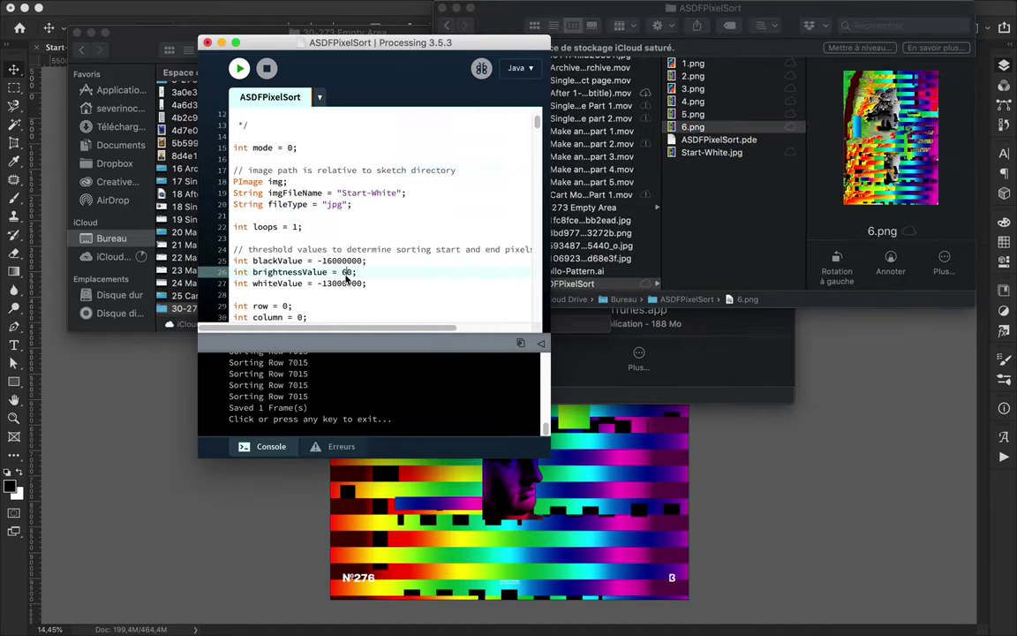
{"action": "left_click", "coordinate": [238, 68]}
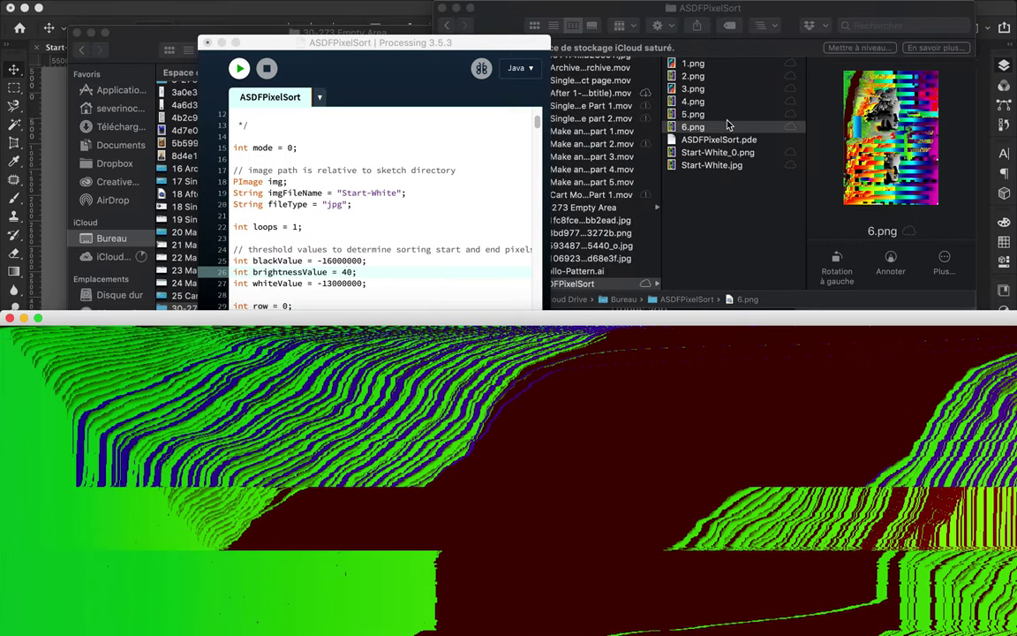
{"action": "left_click", "coordinate": [711, 165]}
{"action": "left_click", "coordinate": [707, 154]}
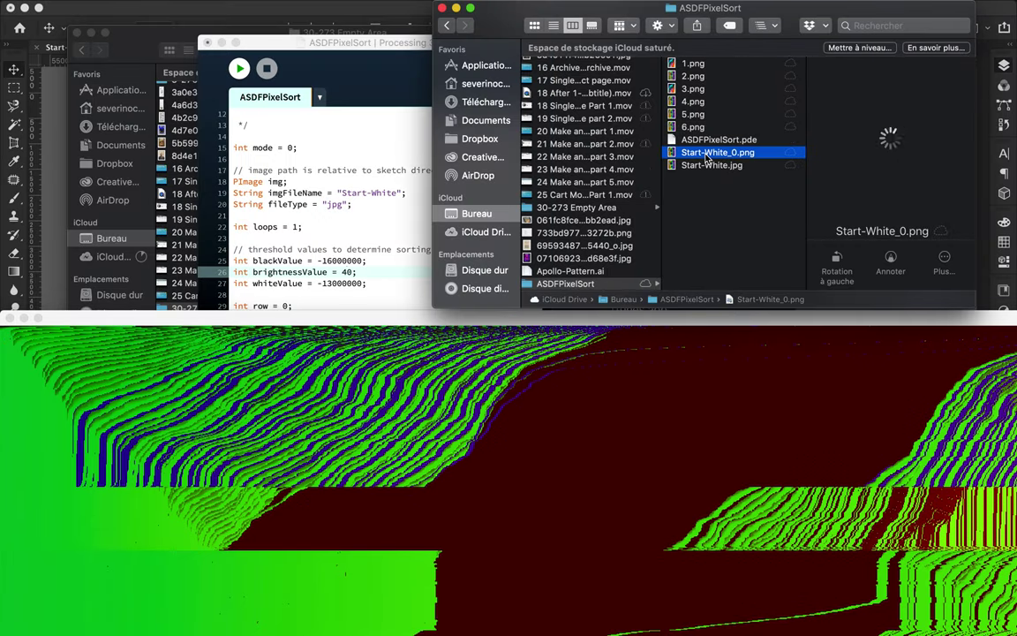
{"action": "key", "text": "space"}
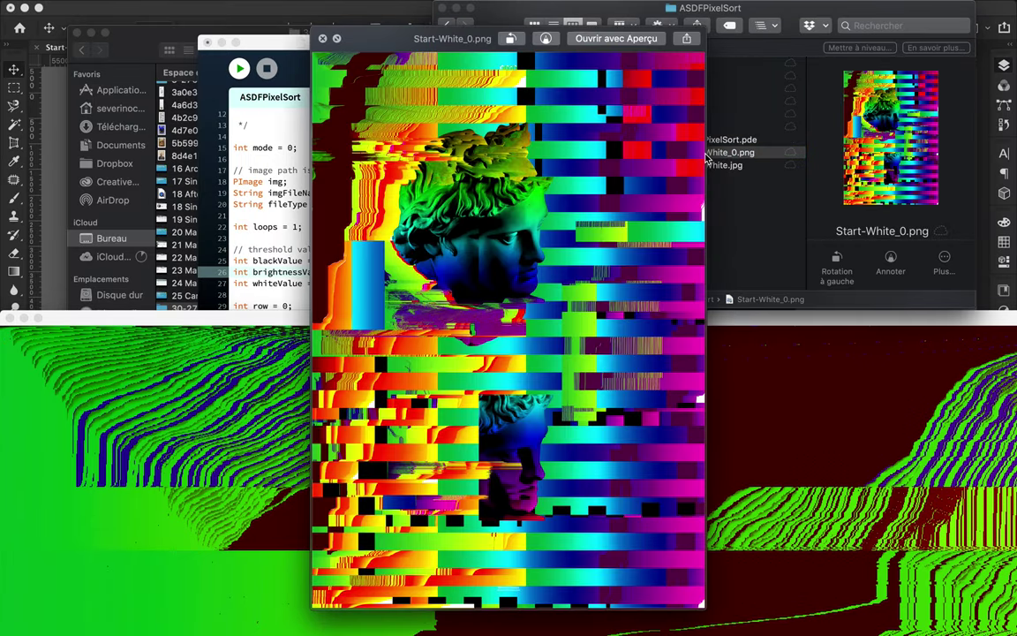
{"action": "left_click", "coordinate": [323, 40]}
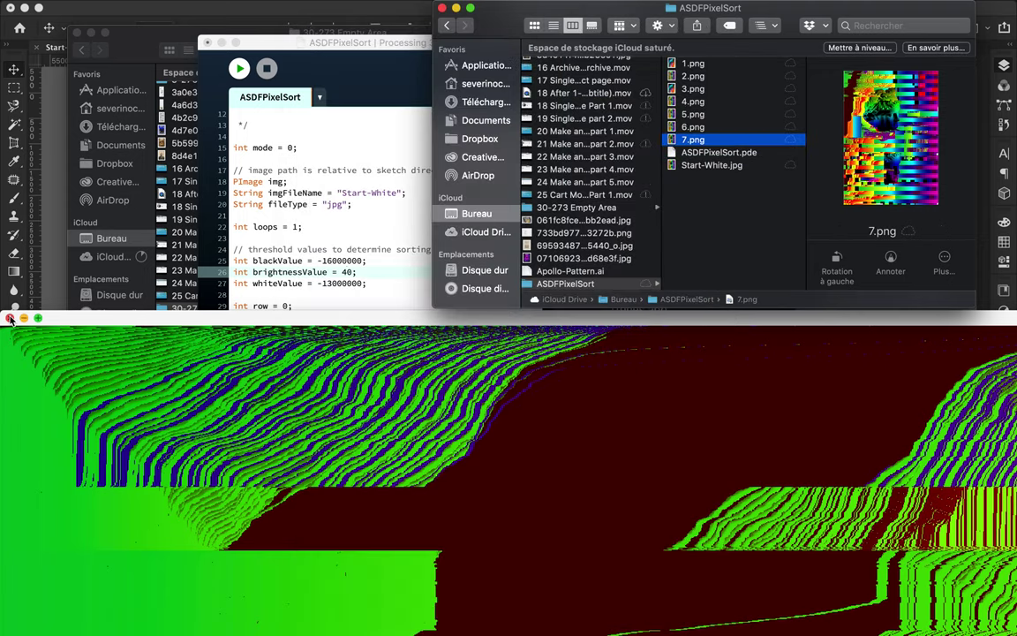
{"action": "double_click", "coordinate": [345, 272]}
Apply brightnessValue 80 and run the sketch
{"action": "type", "text": "80"}
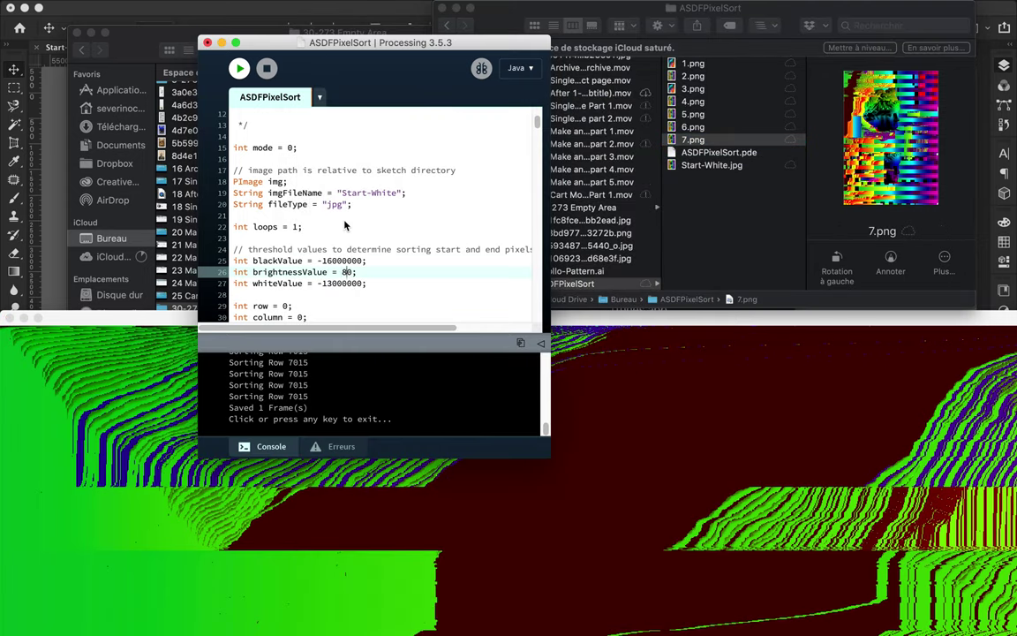
{"action": "key", "text": "super+r"}
{"action": "scroll", "coordinate": [309, 197], "scroll_direction": "up", "scroll_amount": 2}
Set mode to 1 and loops to 3, then rerun the sketch
{"action": "left_click", "coordinate": [305, 196]}
{"action": "key", "text": "BackSpace"}
{"action": "key", "text": "BackSpace"}
{"action": "type", "text": "1;"}
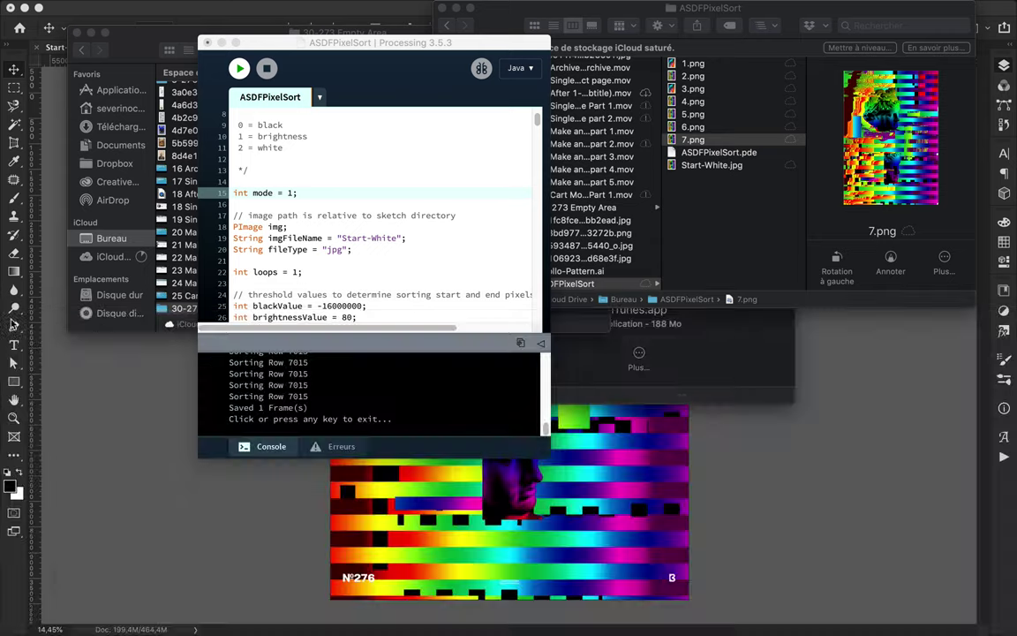
{"action": "scroll", "coordinate": [296, 195], "scroll_direction": "down", "scroll_amount": 3}
{"action": "double_click", "coordinate": [296, 192]}
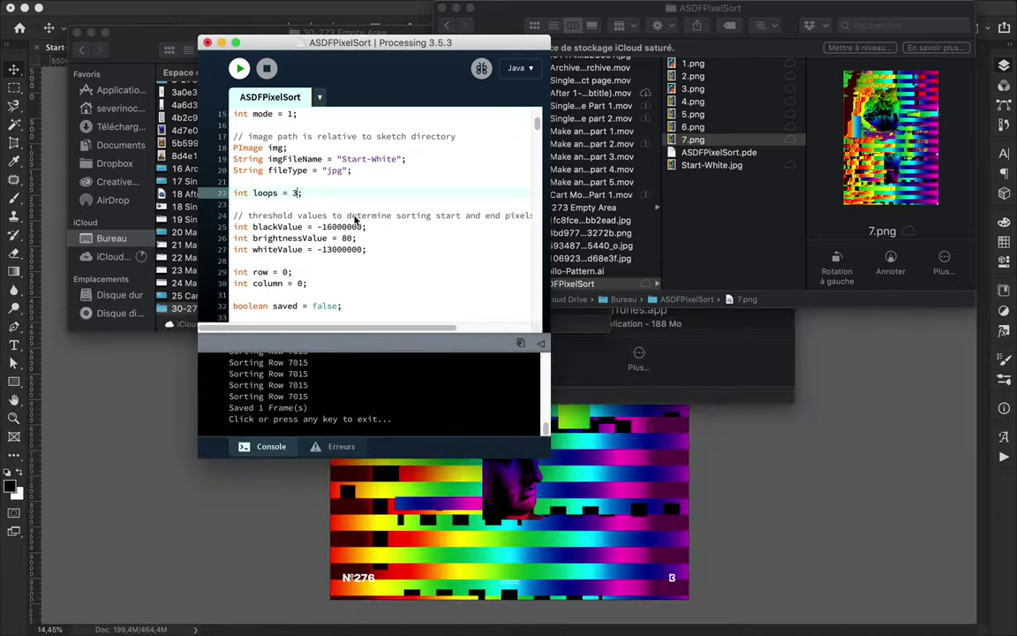
{"action": "left_click", "coordinate": [239, 69]}
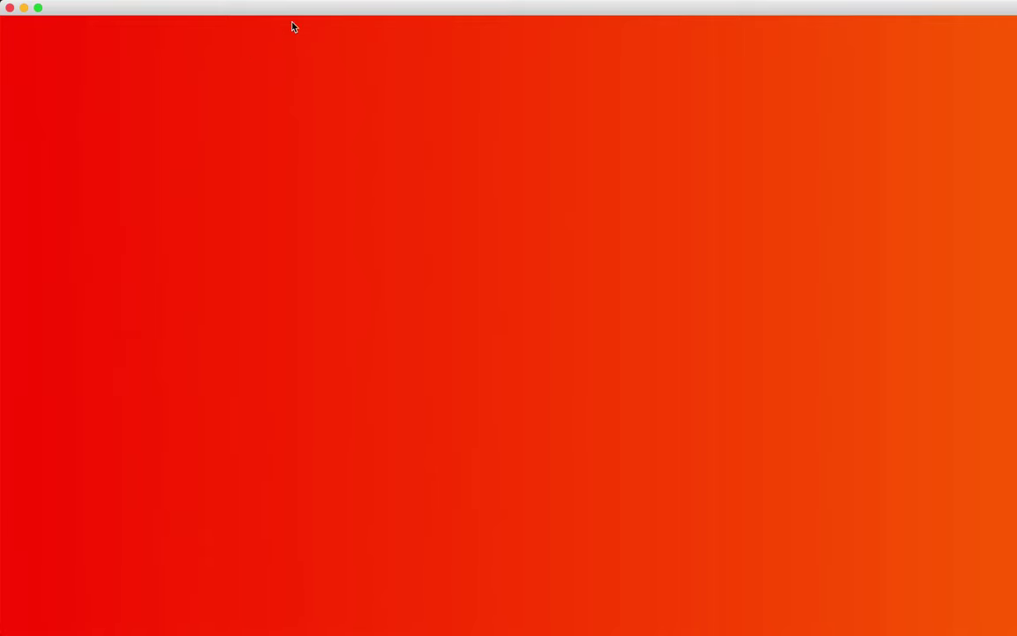
Find and preview the new Start-White_1.png output in Finder
{"action": "left_click", "coordinate": [726, 141]}
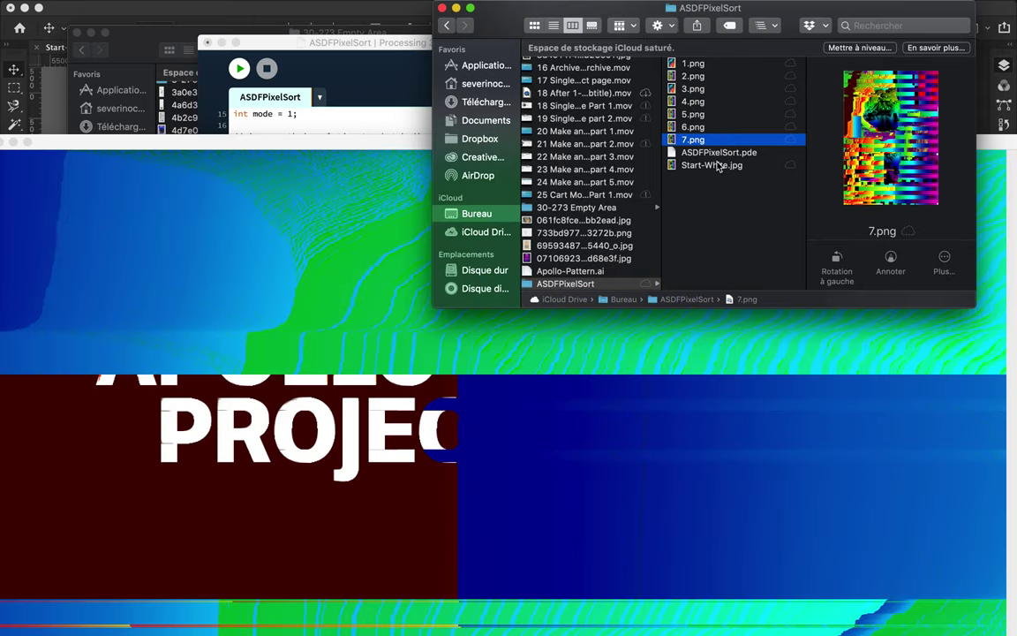
{"action": "left_click", "coordinate": [717, 166]}
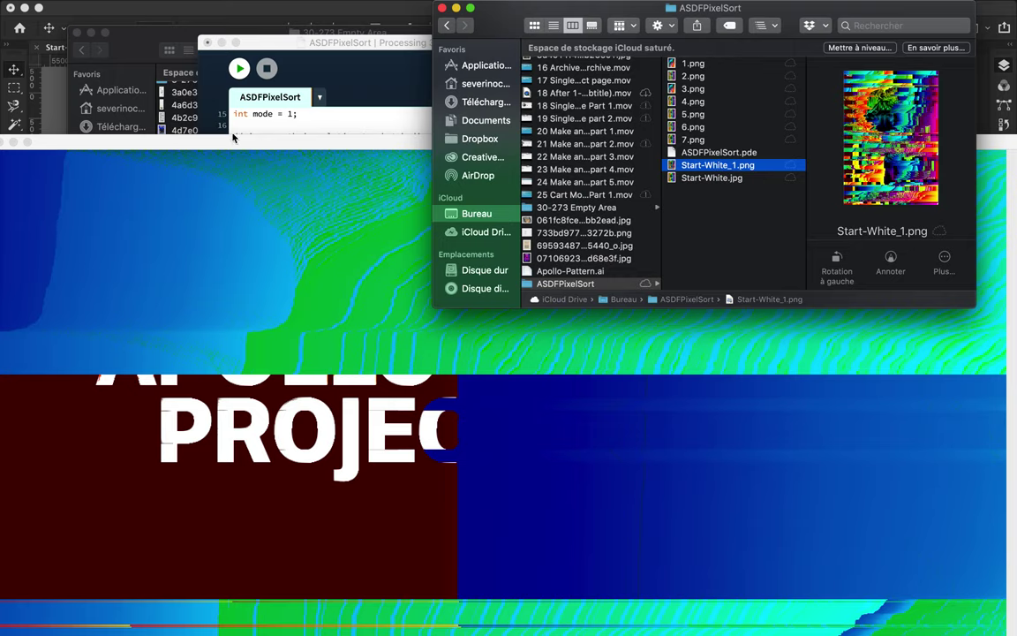
{"action": "left_click_drag", "start_coordinate": [197, 146], "coordinate": [317, 200]}
{"action": "left_click", "coordinate": [715, 166]}
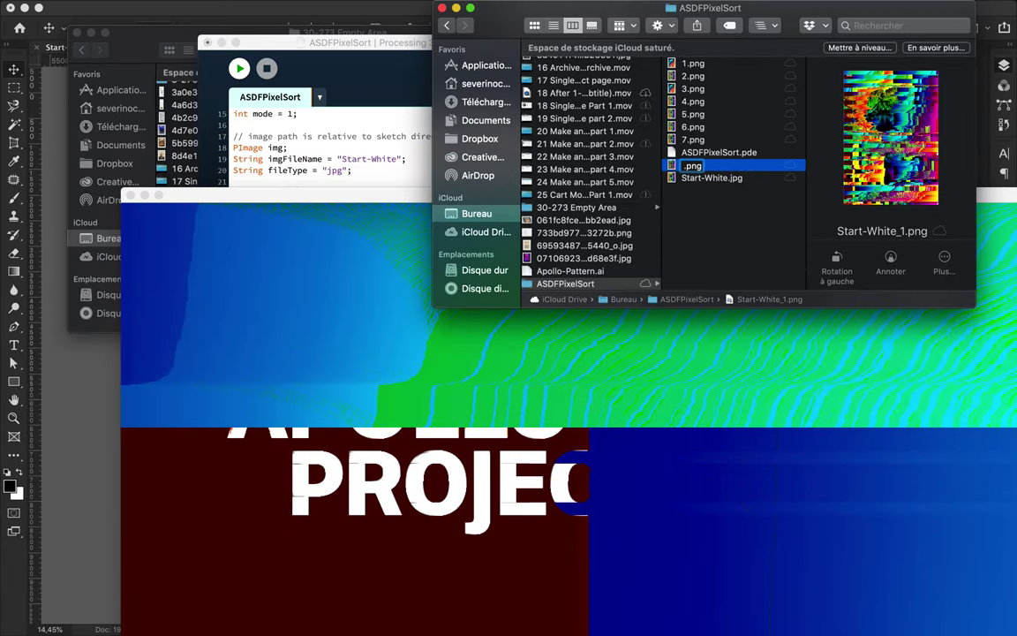
{"action": "key", "text": "Escape"}
{"action": "key", "text": "space"}
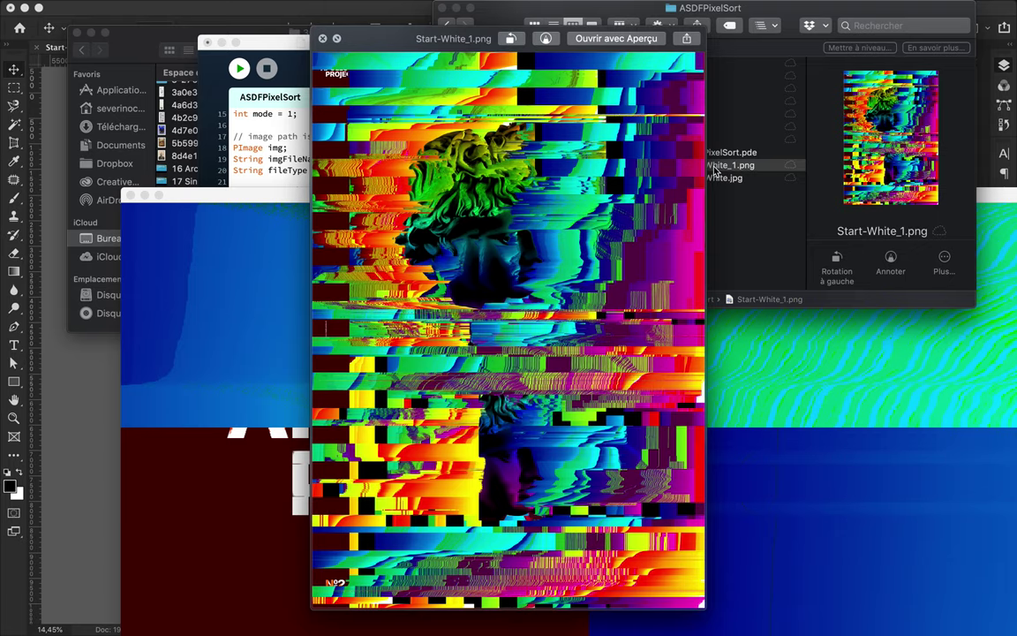
{"action": "left_click", "coordinate": [323, 39]}
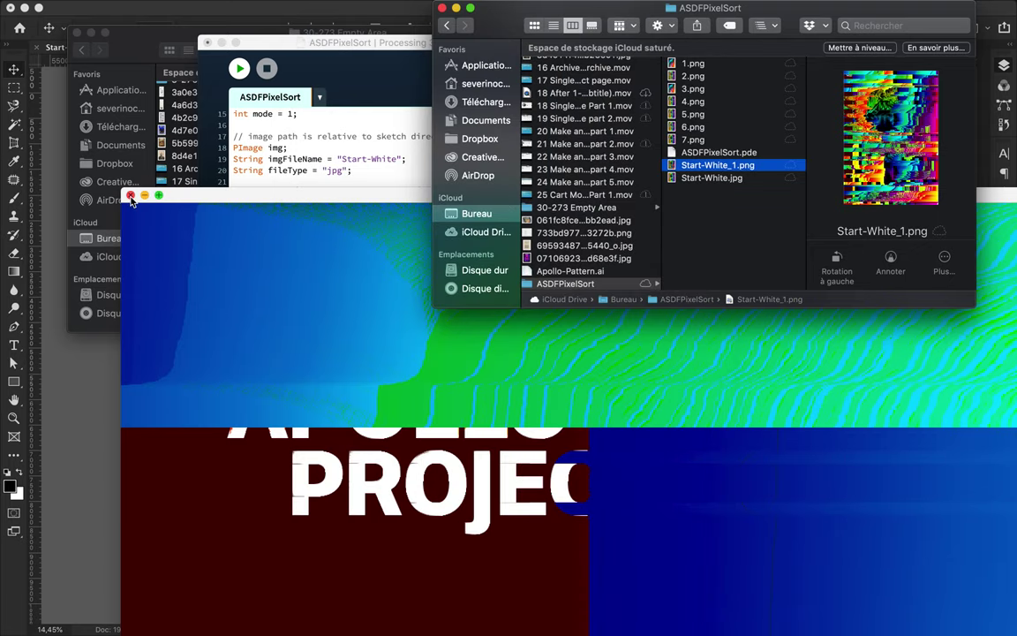
Close the sketch window, rerun the sketch, and change loops to 5
{"action": "left_click", "coordinate": [371, 79]}
{"action": "left_click", "coordinate": [383, 285]}
{"action": "key", "text": "super+r"}
{"action": "left_click", "coordinate": [305, 244]}
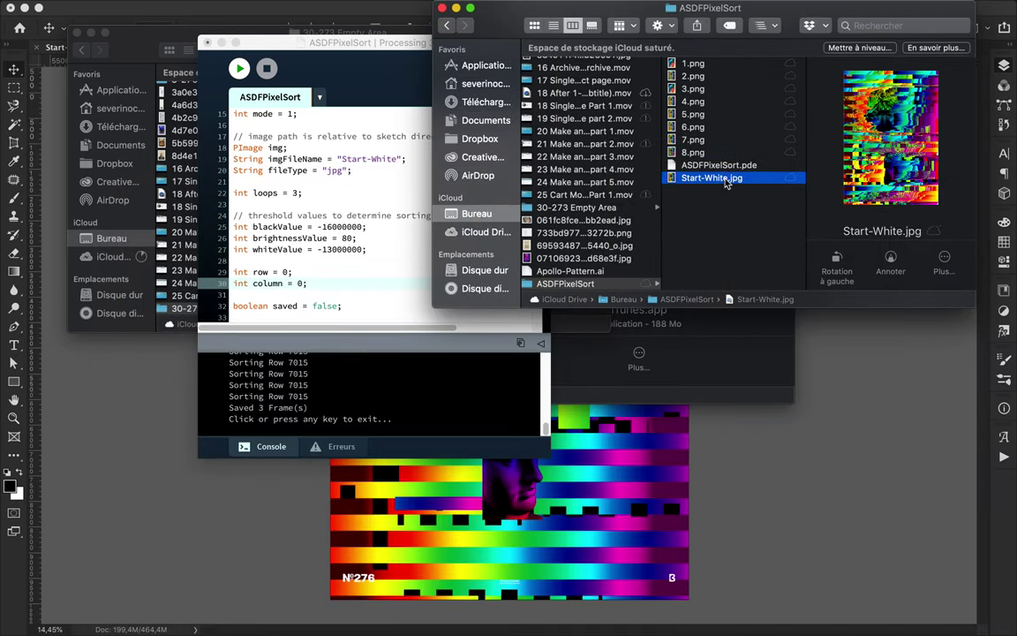
{"action": "double_click", "coordinate": [297, 192]}
{"action": "type", "text": "5"}
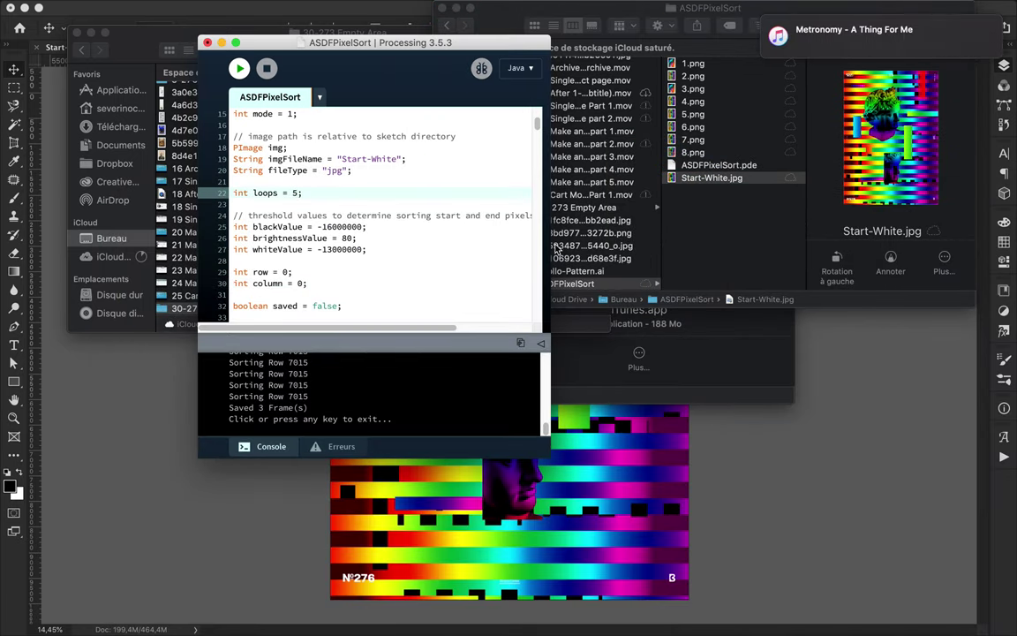
Run the sort with 5 loops and compare its output with 8.png
{"action": "left_click", "coordinate": [239, 69]}
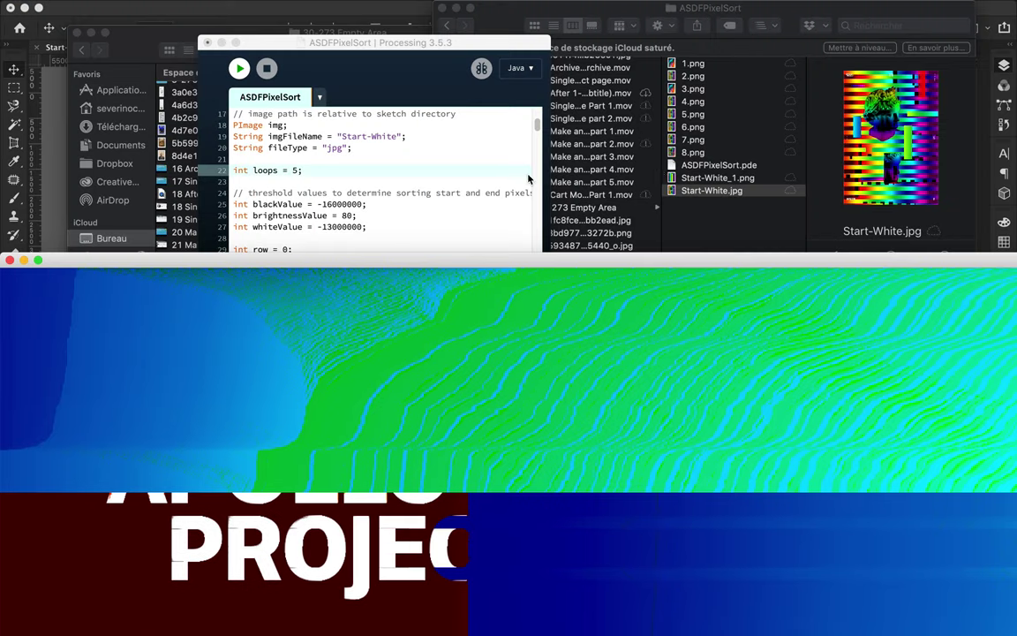
{"action": "left_click", "coordinate": [717, 177]}
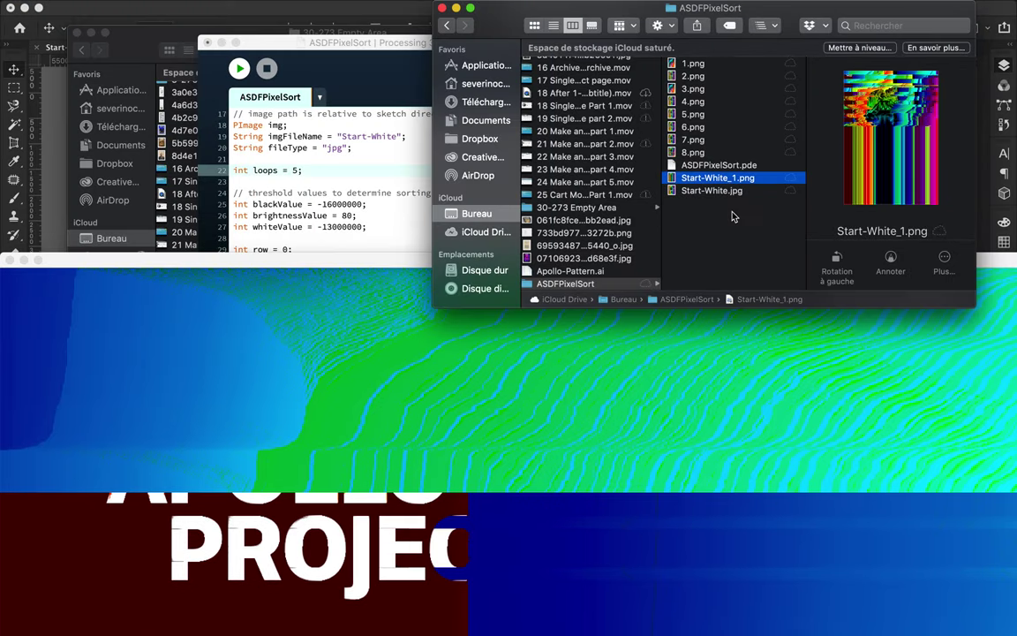
{"action": "key", "text": "space"}
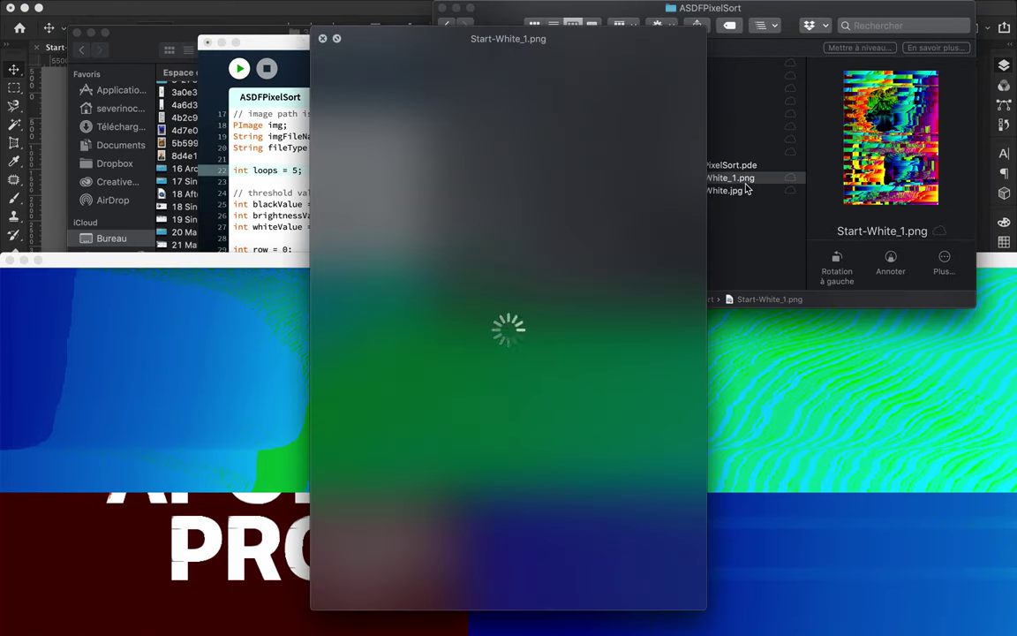
{"action": "left_click", "coordinate": [713, 154]}
{"action": "key", "text": "space"}
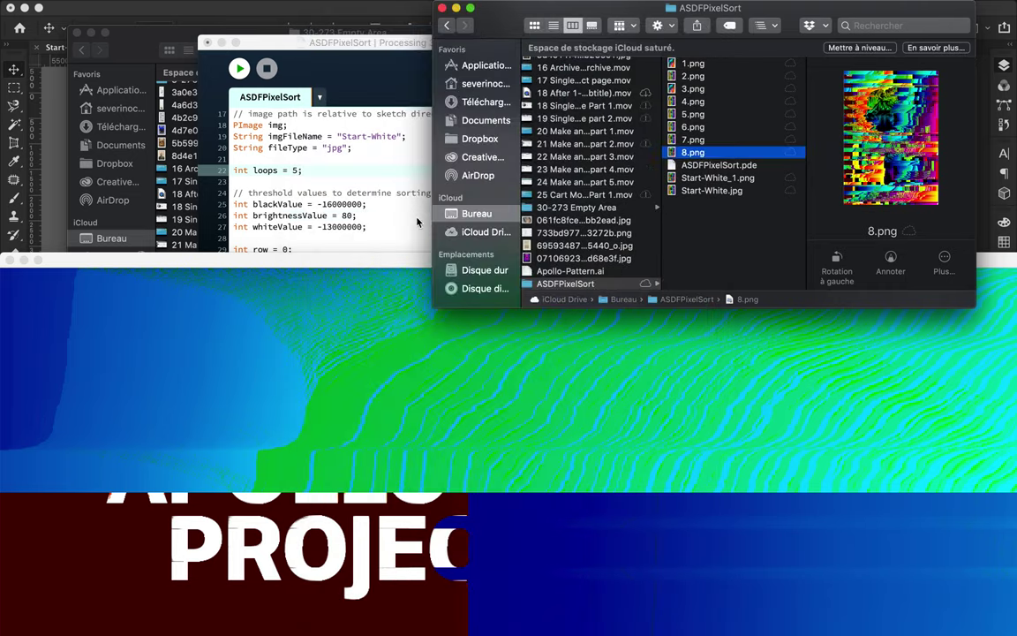
Set brightnessValue to 90 and loops to 15, then rerun the sketch
{"action": "double_click", "coordinate": [346, 217]}
{"action": "scroll", "coordinate": [321, 275], "scroll_direction": "up", "scroll_amount": 2}
{"action": "double_click", "coordinate": [296, 215]}
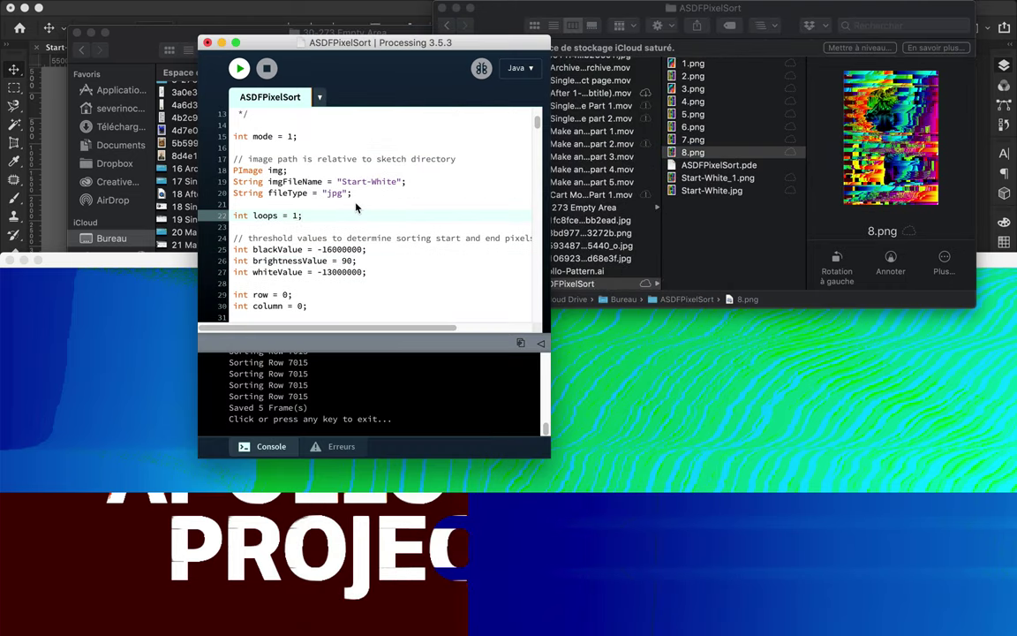
{"action": "key", "text": "super+r"}
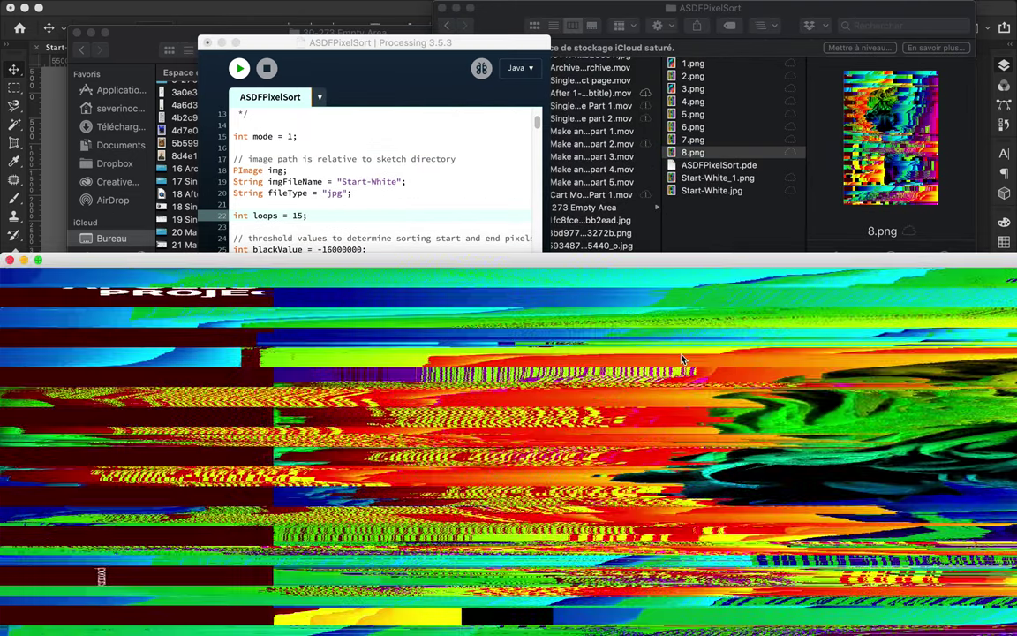
{"action": "left_click", "coordinate": [9, 263]}
{"action": "left_click", "coordinate": [238, 69]}
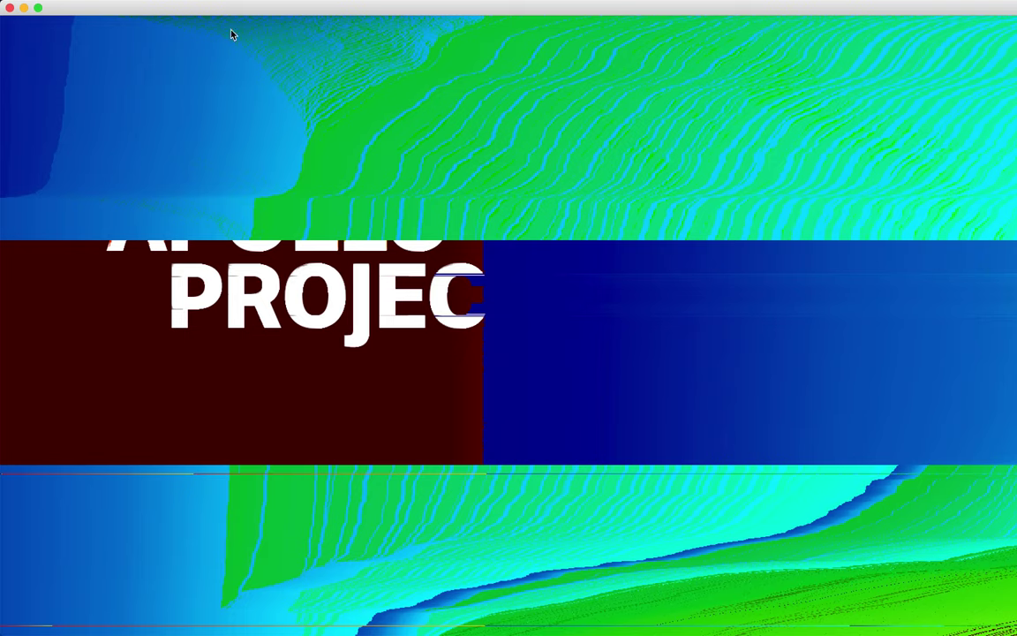
Preview the heavily glitched new Start-White_1.png in Quick Look
{"action": "left_click_drag", "start_coordinate": [235, 8], "coordinate": [236, 270]}
{"action": "left_click", "coordinate": [717, 179]}
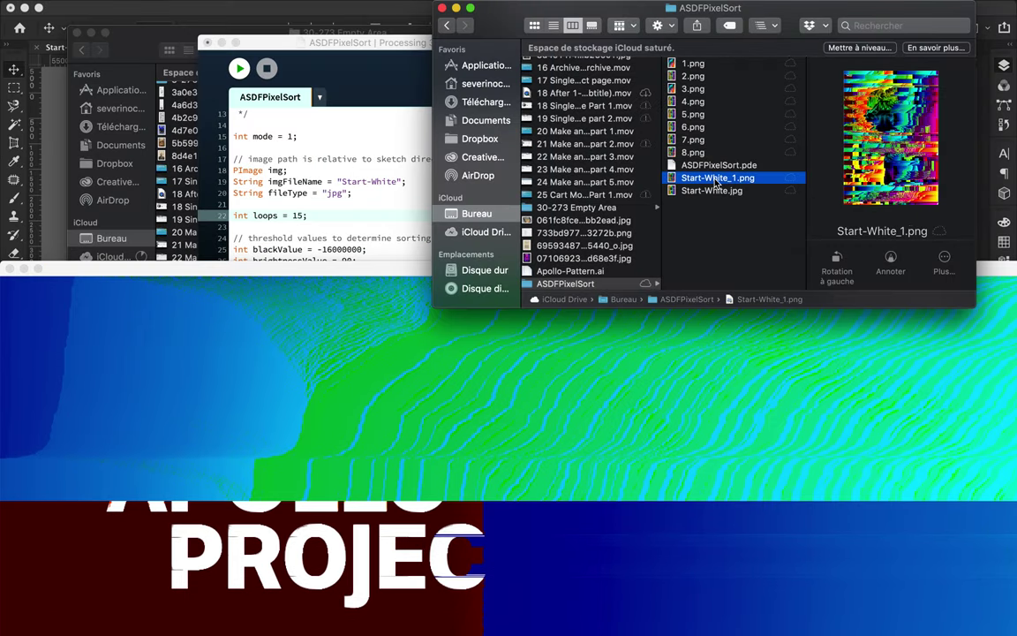
{"action": "left_click", "coordinate": [389, 227]}
{"action": "left_click", "coordinate": [719, 201]}
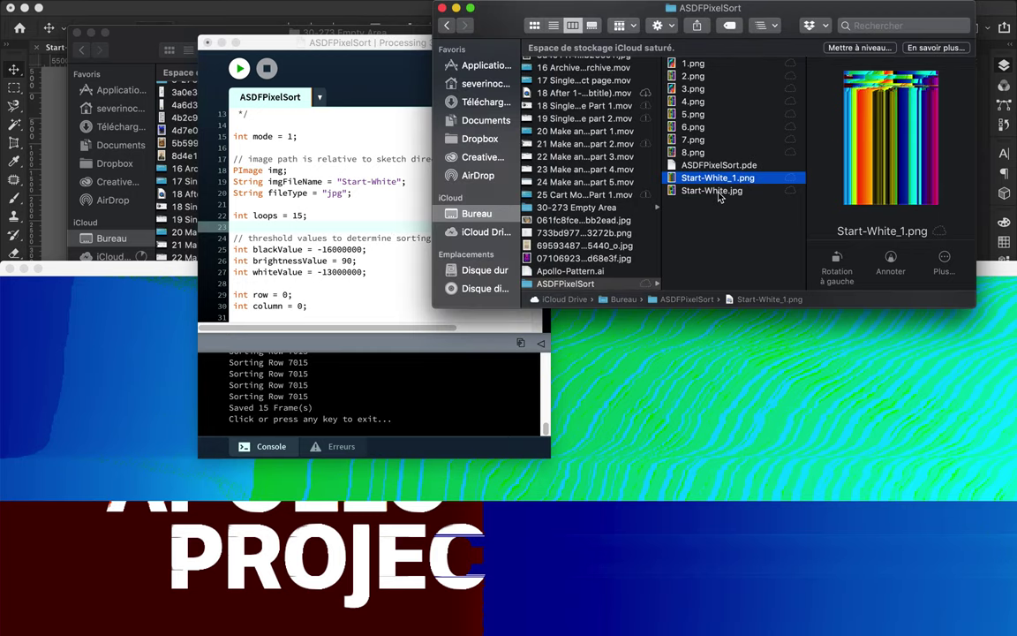
{"action": "key", "text": "space"}
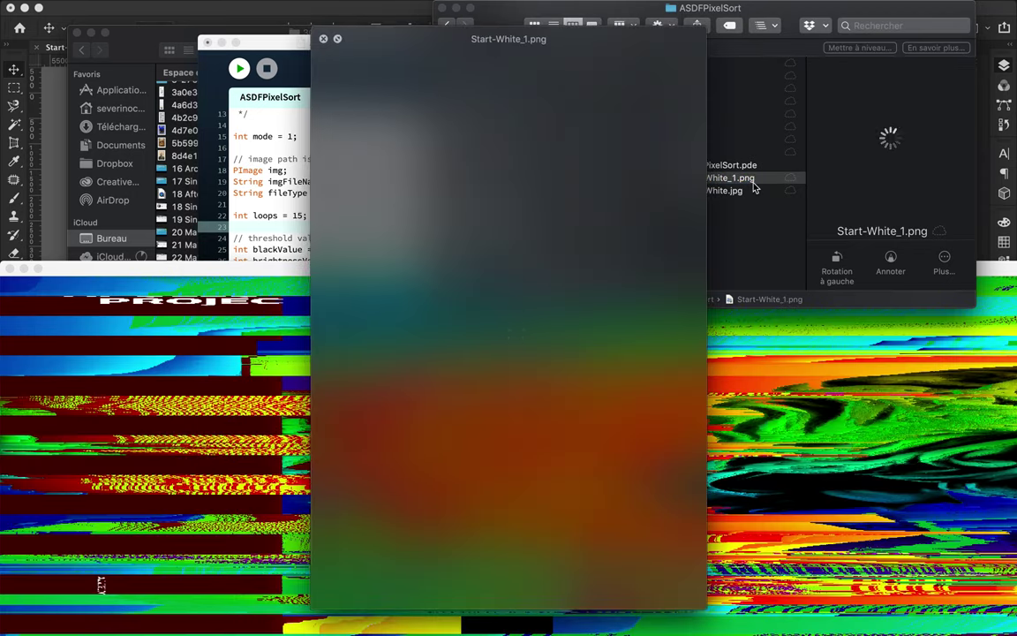
{"action": "key", "text": "space"}
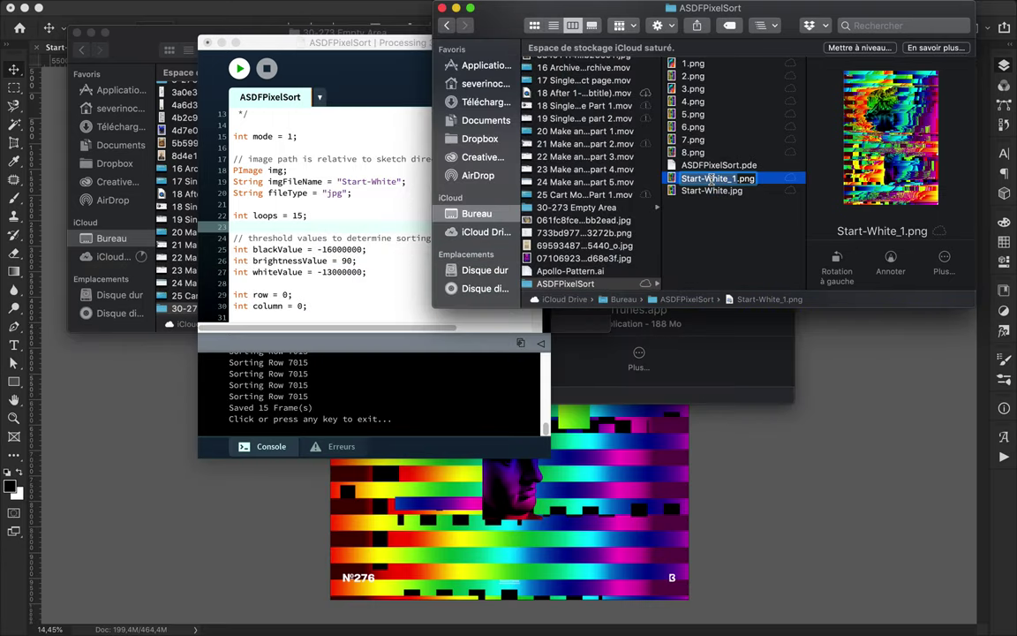
Sort Start-White_1.png again and preview the resulting Start-White_1_1.png
{"action": "left_click", "coordinate": [364, 181]}
{"action": "type", "text": "_1png"}
{"action": "key", "text": "super+r"}
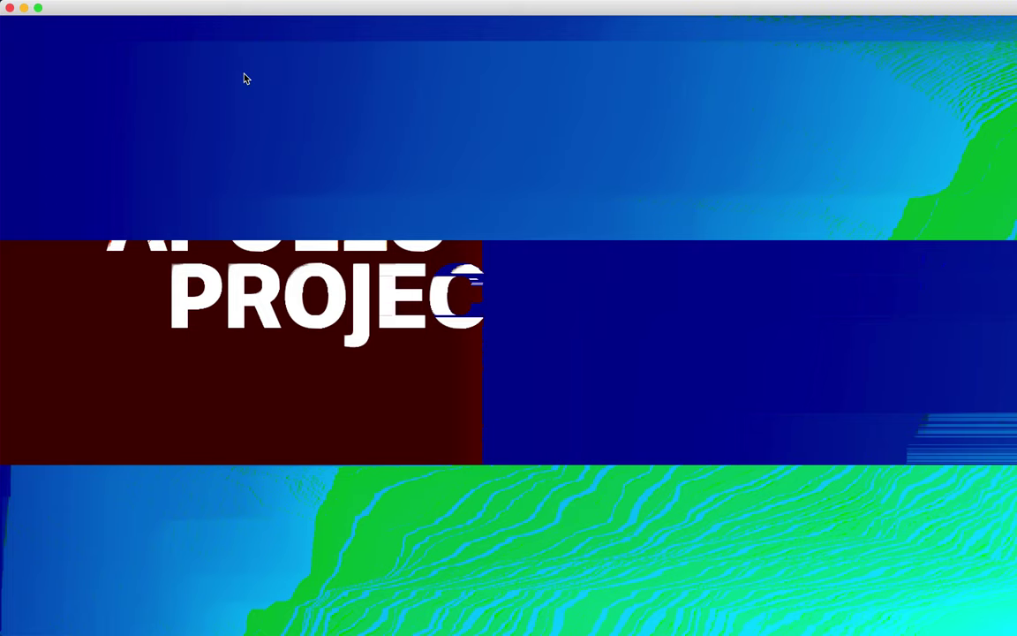
{"action": "left_click_drag", "start_coordinate": [289, 7], "coordinate": [304, 245]}
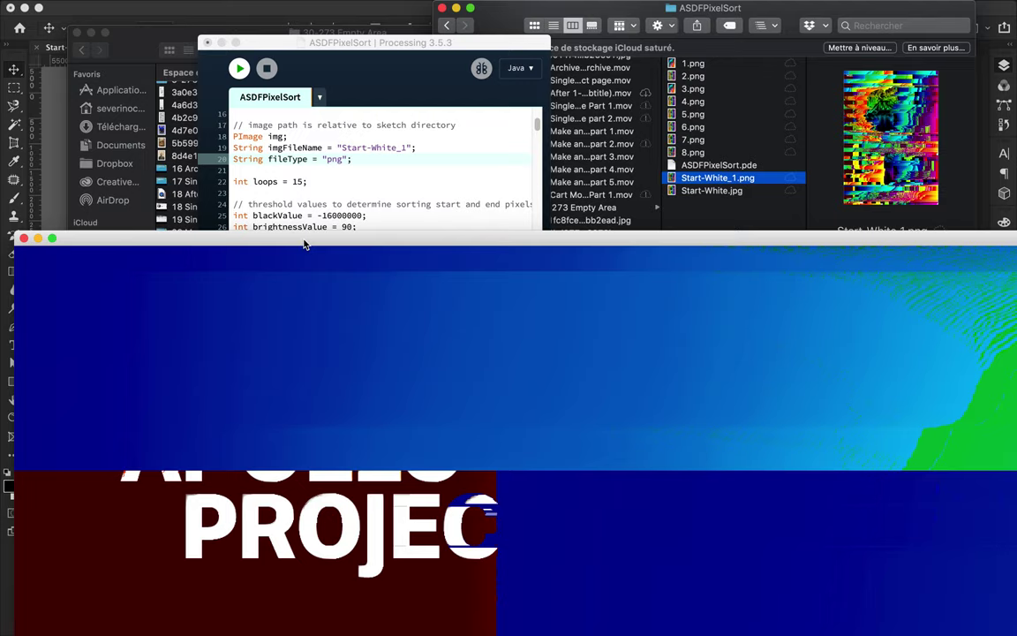
{"action": "left_click", "coordinate": [739, 189]}
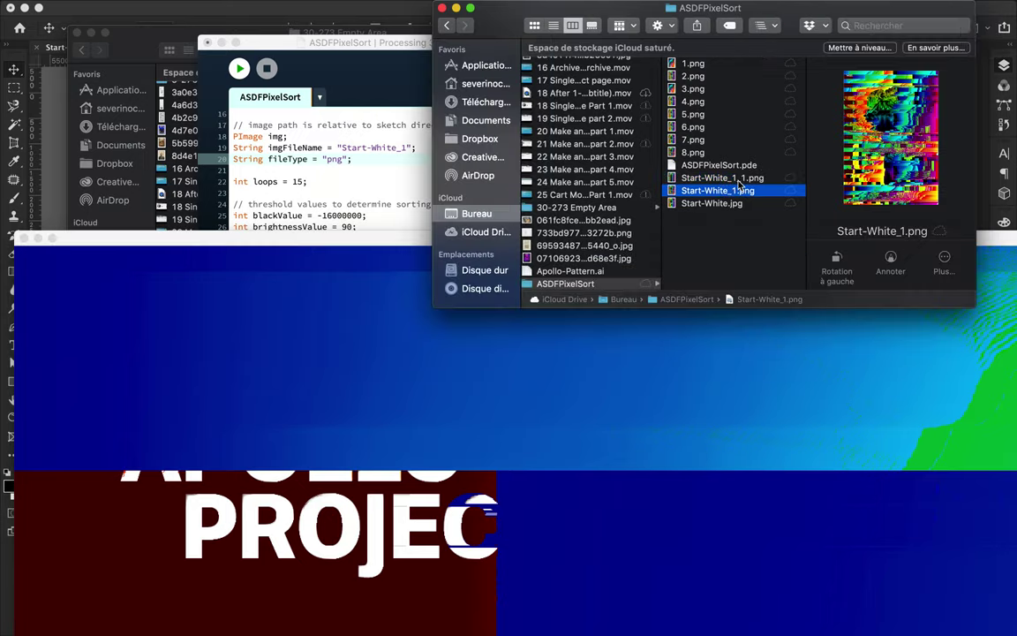
{"action": "left_click", "coordinate": [739, 181]}
{"action": "key", "text": "space"}
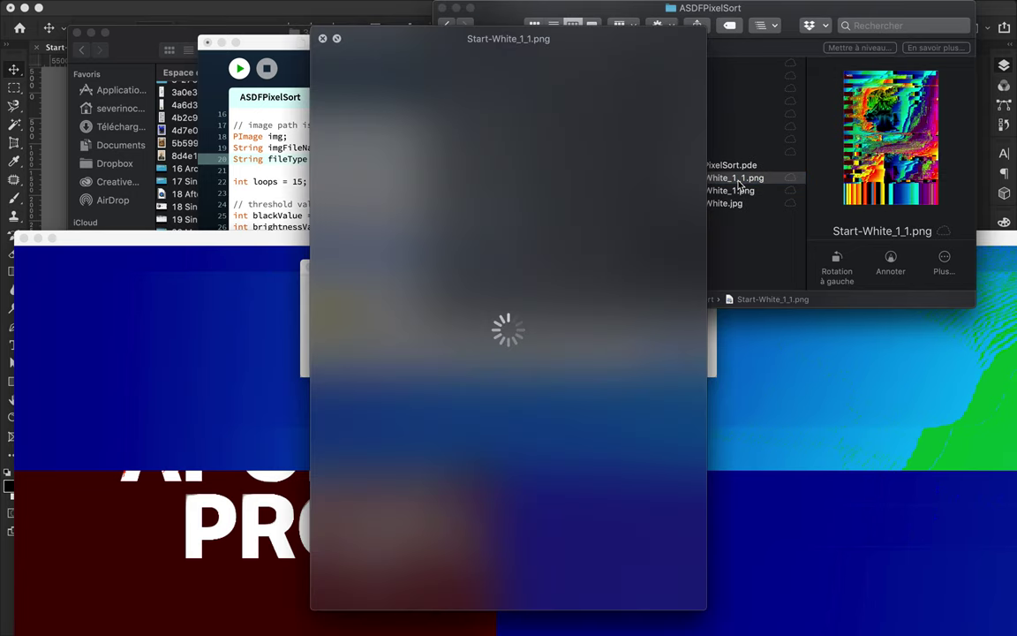
{"action": "key", "text": "Return"}
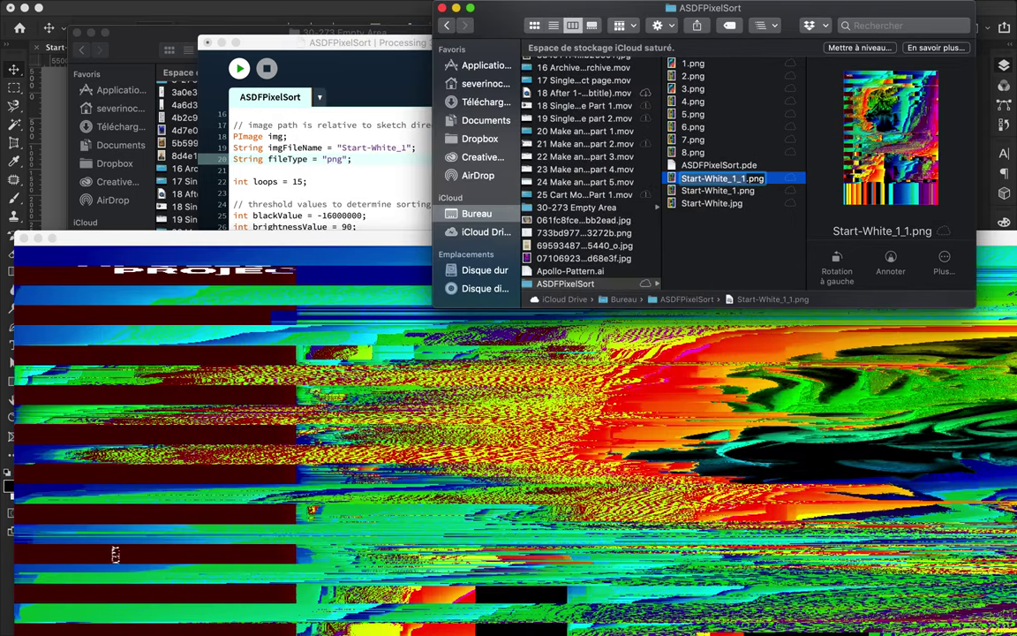
Change imgFileName to Start-White_1_1 and rerun the sort to produce Start-White_1_1_1.png
{"action": "left_click", "coordinate": [388, 130]}
{"action": "double_click", "coordinate": [357, 148]}
{"action": "key", "text": "BackSpace"}
{"action": "type", "text": "White_1_1"}
{"action": "key", "text": "super+r"}
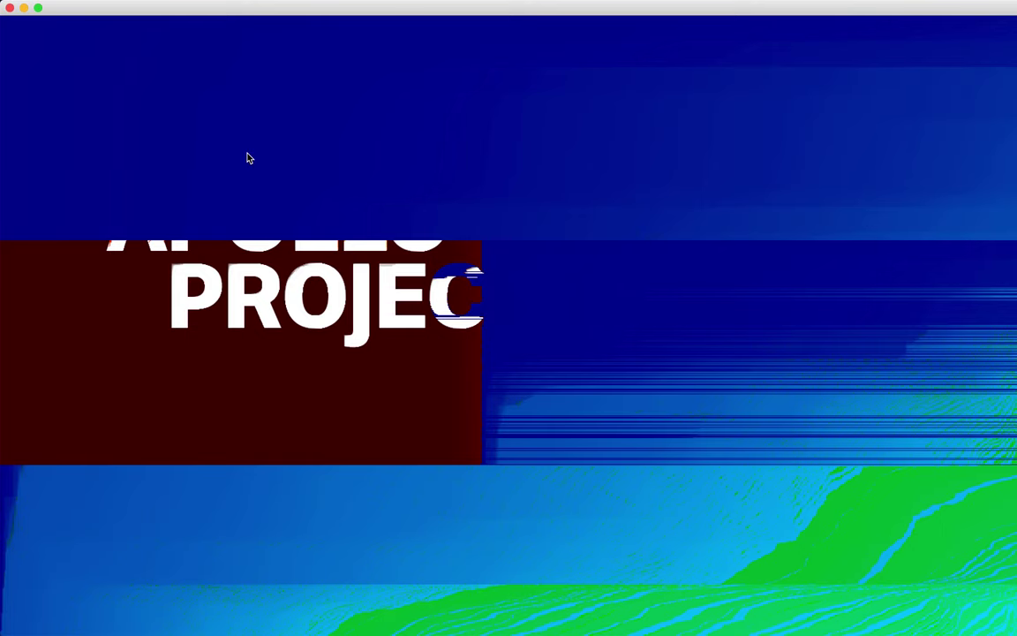
{"action": "left_click_drag", "start_coordinate": [217, 7], "coordinate": [273, 372]}
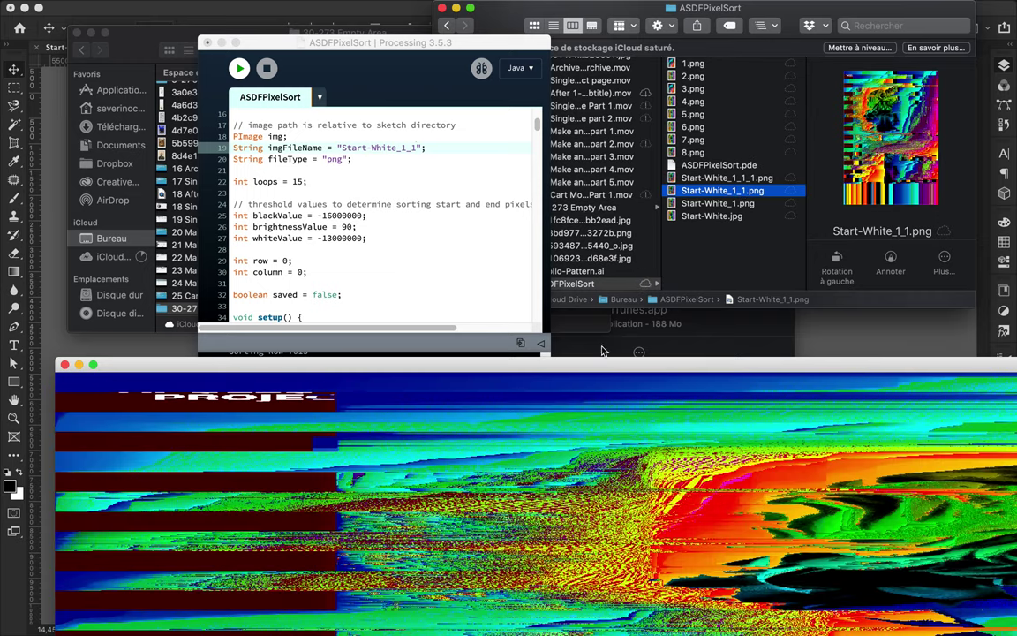
{"action": "left_click", "coordinate": [742, 190]}
Group the remaining poster layers and rename the groups Layout and Apollo
{"action": "left_click", "coordinate": [702, 178]}
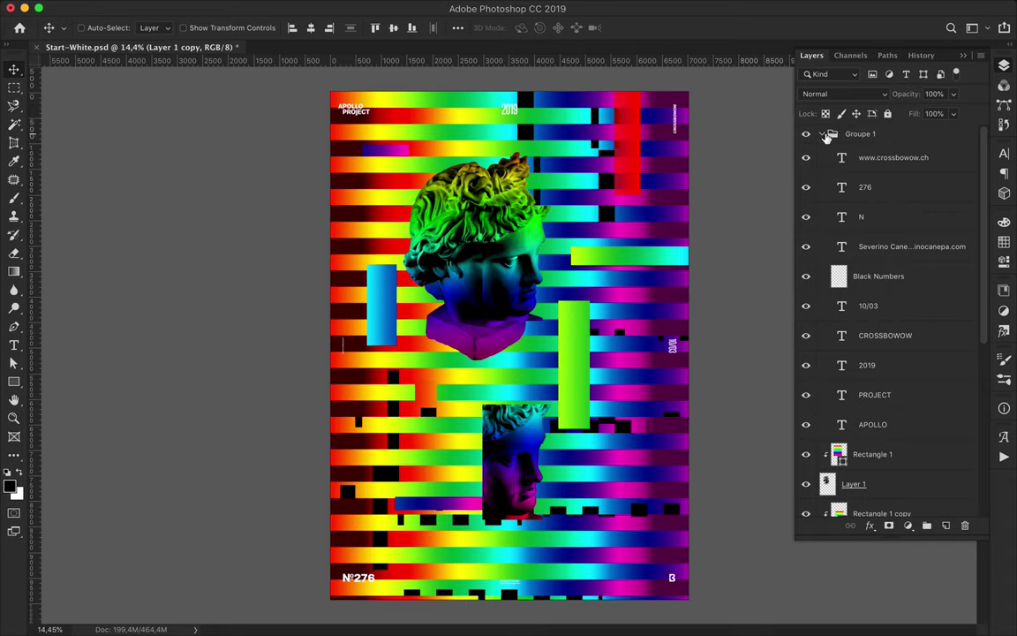
{"action": "left_click", "coordinate": [825, 134]}
{"action": "scroll", "coordinate": [869, 468], "scroll_direction": "down", "scroll_amount": 1}
{"action": "left_click", "coordinate": [869, 470], "text": "shift"}
{"action": "key", "text": "super+g"}
{"action": "double_click", "coordinate": [846, 134]}
{"action": "type", "text": "asers"}
{"action": "key", "text": "Return"}
{"action": "double_click", "coordinate": [857, 151]}
{"action": "type", "text": "Apollo"}
{"action": "key", "text": "Return"}
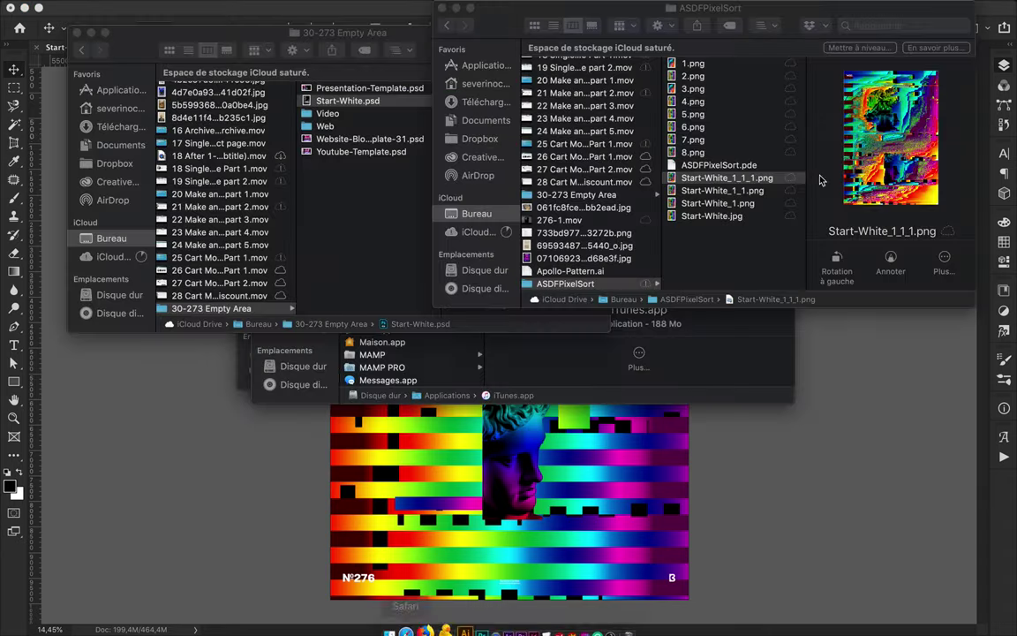
Drag the sorted PNGs from Finder into the poster, committing each as a layer
{"action": "left_click", "coordinate": [713, 191]}
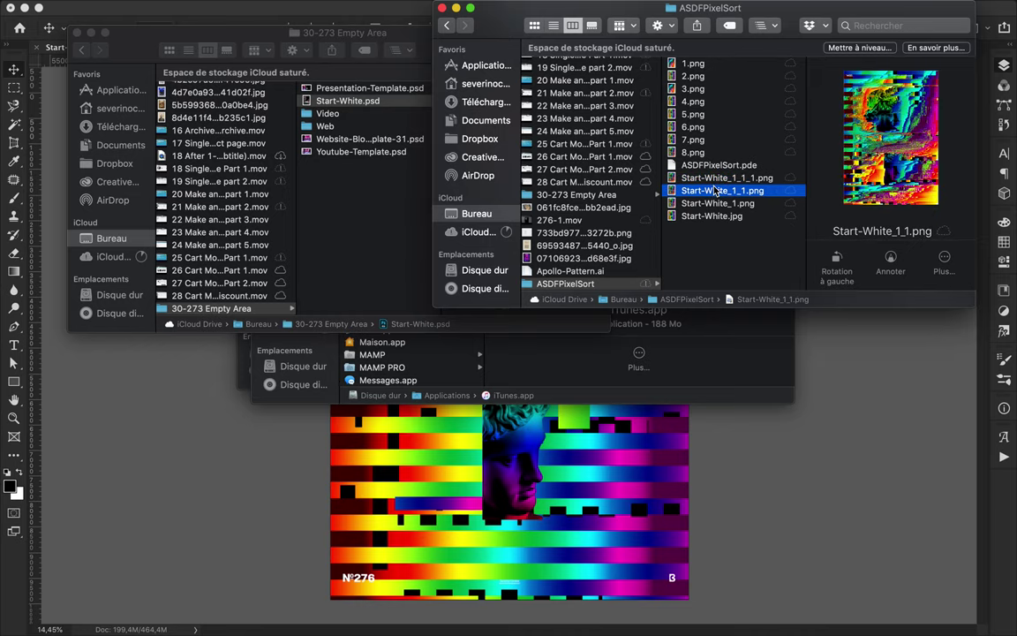
{"action": "left_click", "coordinate": [717, 203]}
{"action": "left_click", "coordinate": [726, 177], "text": "shift"}
{"action": "left_click_drag", "start_coordinate": [719, 189], "coordinate": [583, 357]}
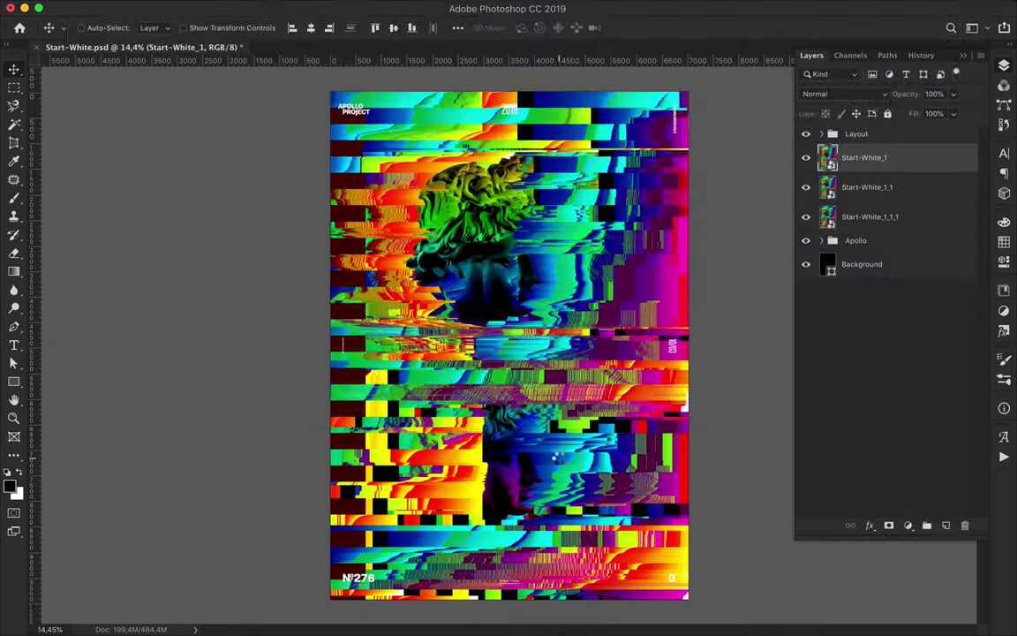
{"action": "key", "text": "Return"}
{"action": "key", "text": "Return"}
{"action": "key", "text": "Return"}
{"action": "key", "text": "Return"}
{"action": "key", "text": "Return"}
{"action": "key", "text": "Return"}
{"action": "key", "text": "Return"}
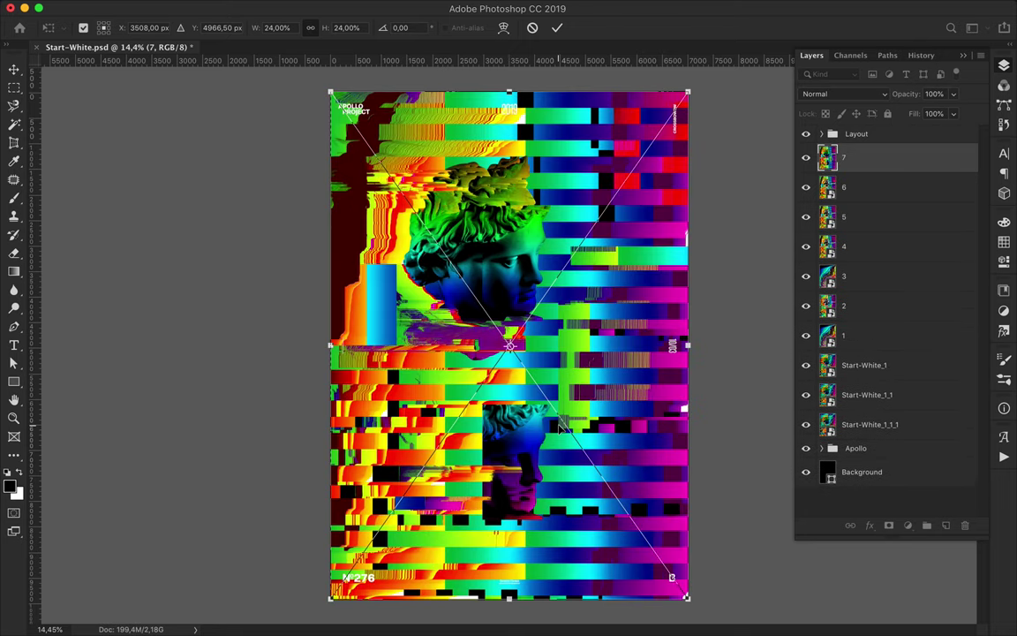
{"action": "key", "text": "Return"}
{"action": "key", "text": "Return"}
{"action": "key", "text": "alt+bracketleft"}
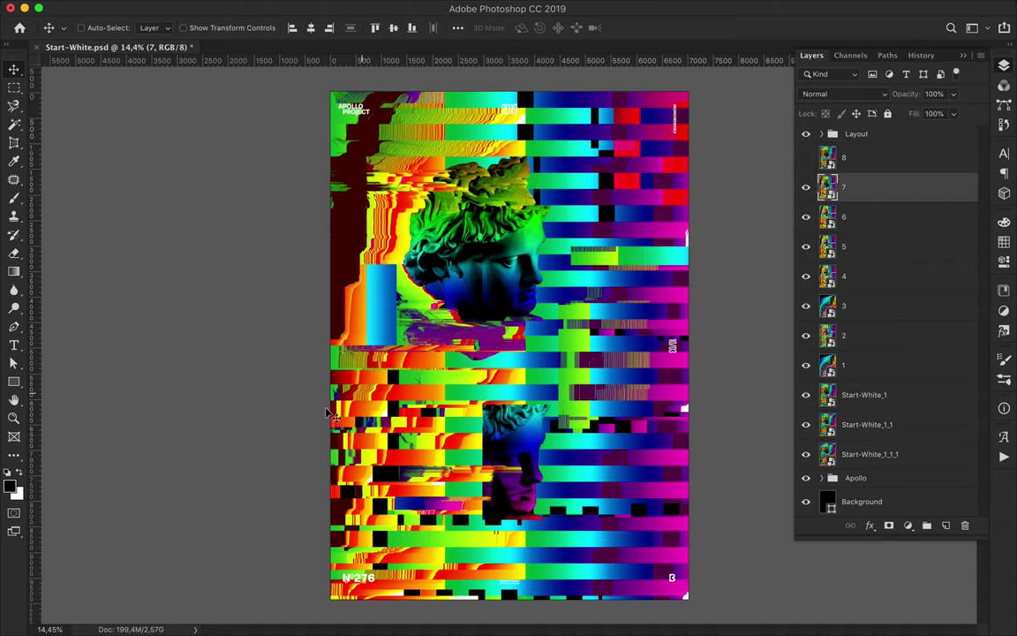
Copy two marquee-selected regions from the sorted layers onto new layers
{"action": "key", "text": "m"}
{"action": "left_click_drag", "start_coordinate": [304, 343], "coordinate": [430, 606]}
{"action": "key", "text": "ctrl+j"}
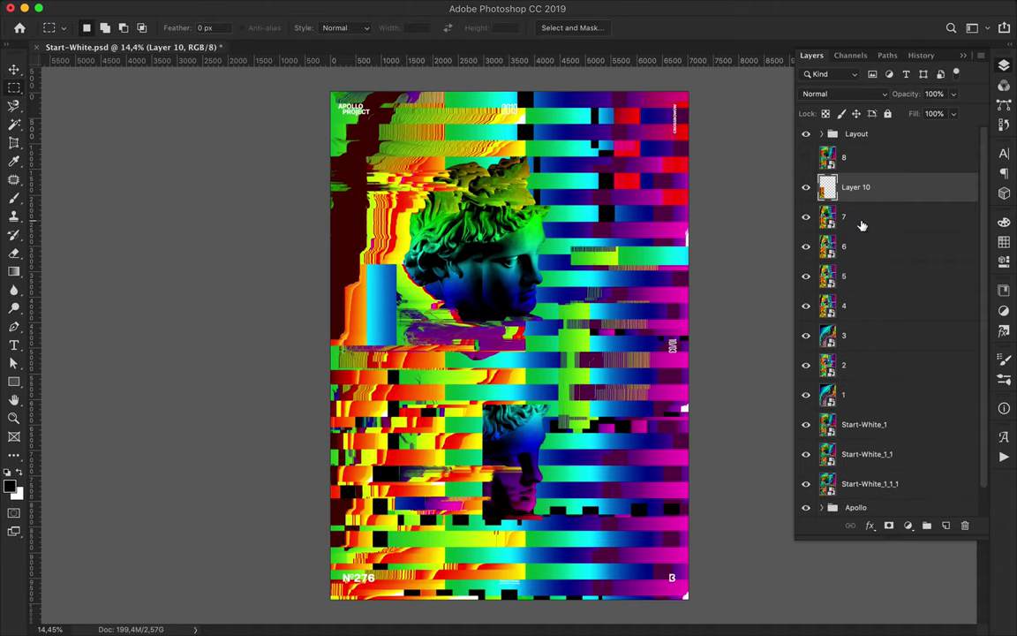
{"action": "key", "text": "alt+bracketleft"}
{"action": "left_click_drag", "start_coordinate": [500, 105], "coordinate": [502, 107]}
{"action": "key", "text": "ctrl+j"}
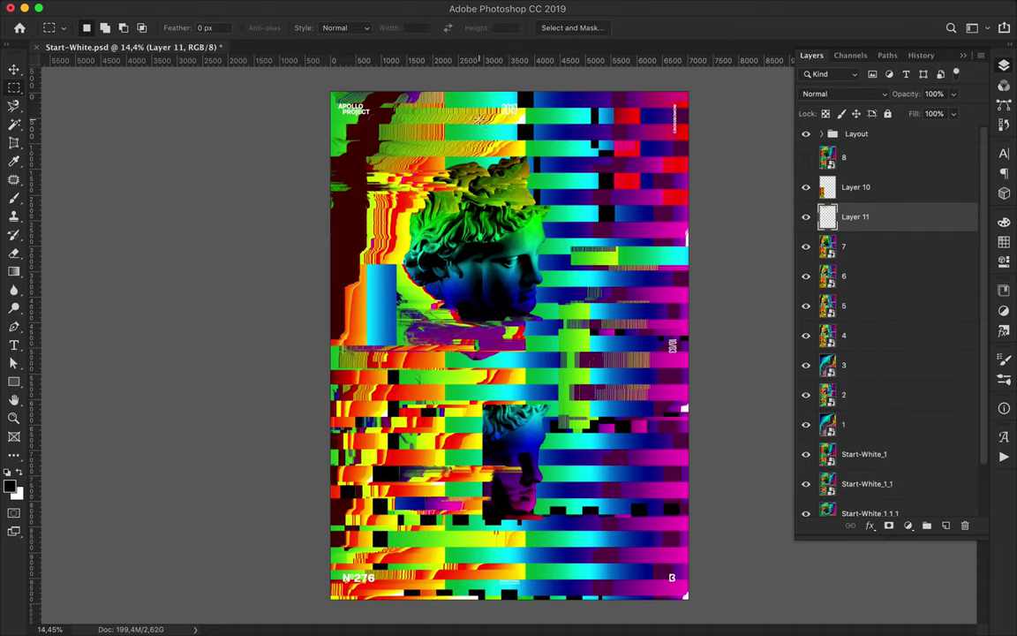
Delete the unused sorted layers and hide Layer 10 and layer 3
{"action": "key", "text": "alt+bracketleft"}
{"action": "key", "text": "Delete"}
{"action": "left_click", "coordinate": [805, 186]}
{"action": "key", "text": "Delete"}
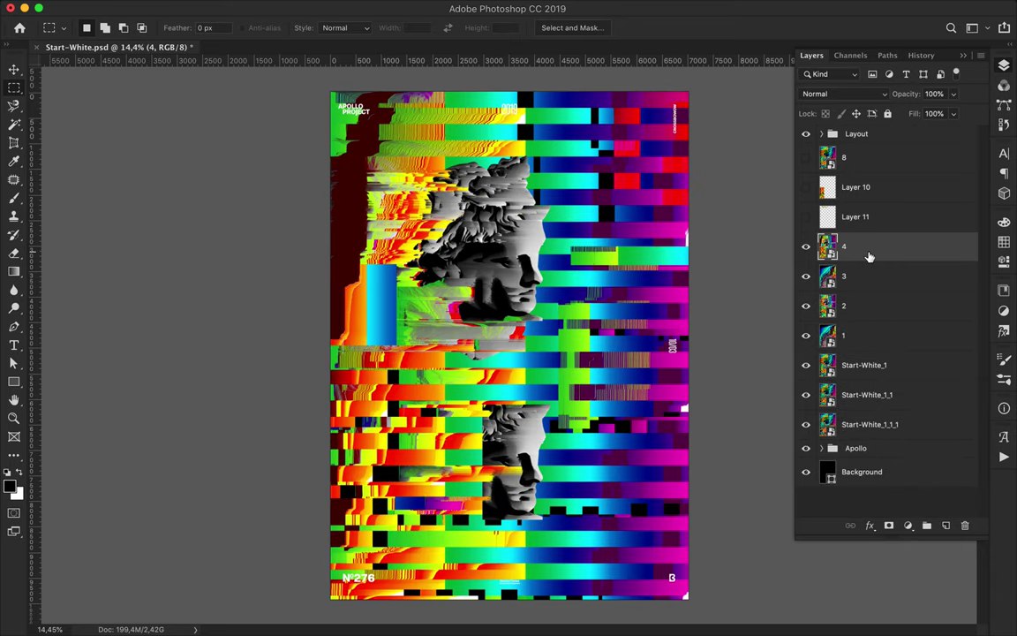
{"action": "key", "text": "Delete"}
{"action": "key", "text": "Delete"}
{"action": "left_click", "coordinate": [806, 254]}
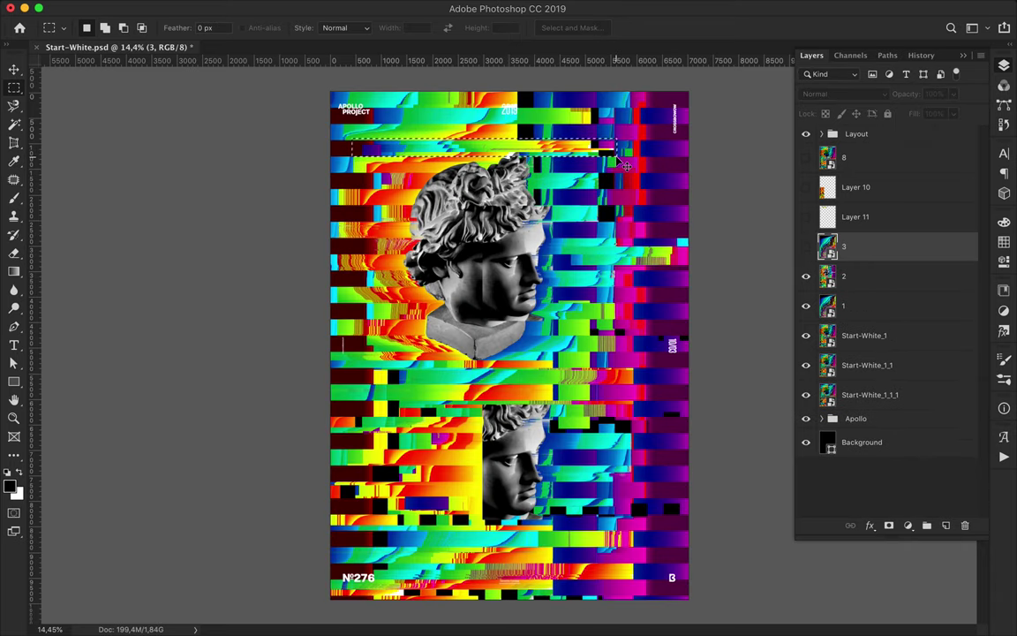
Copy thin strips from layer 3 onto new Layers 13 and 14 placed beneath it
{"action": "left_click_drag", "start_coordinate": [569, 147], "coordinate": [570, 149]}
{"action": "key", "text": "ctrl+j"}
{"action": "key", "text": "alt+bracketleft"}
{"action": "mouse_move", "coordinate": [539, 263]}
{"action": "left_mouse_down"}
{"action": "mouse_move", "coordinate": [521, 259]}
{"action": "mouse_move", "coordinate": [526, 252]}
{"action": "left_mouse_up"}
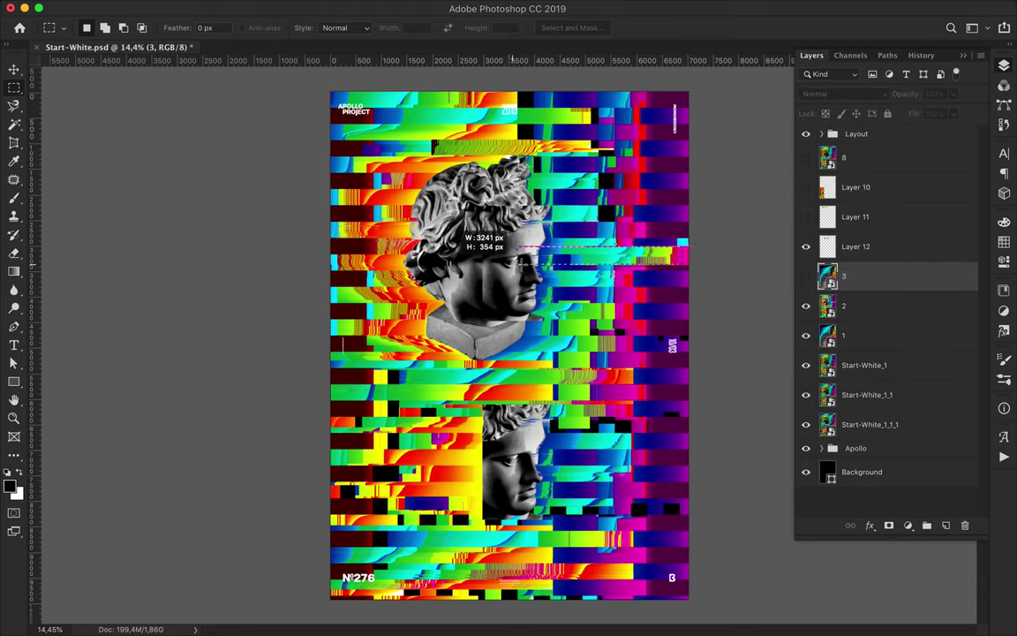
{"action": "key", "text": "ctrl+j"}
{"action": "key", "text": "ctrl+bracketleft"}
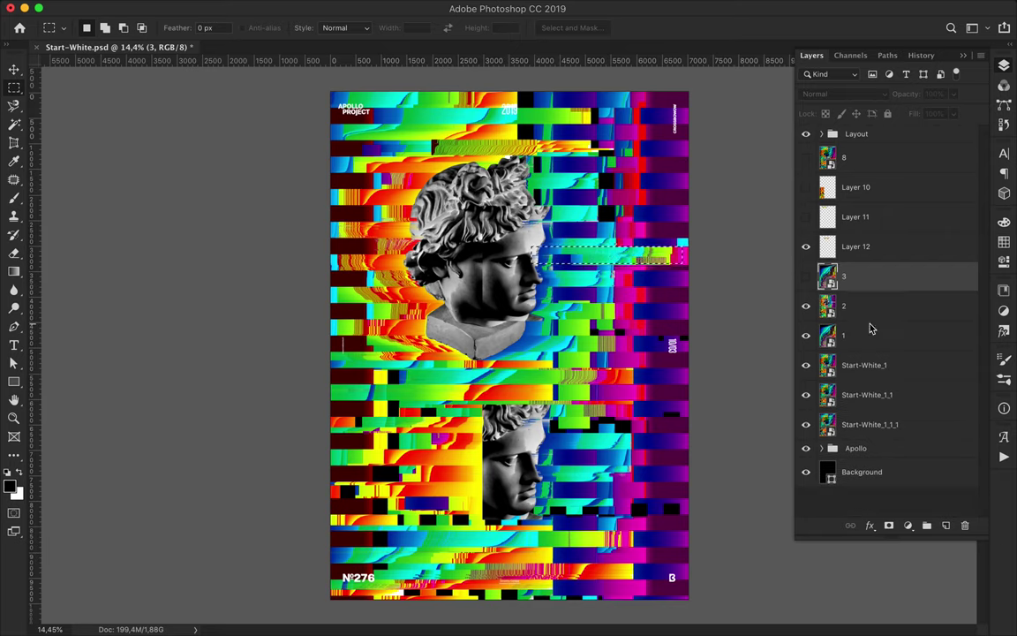
{"action": "left_click", "coordinate": [806, 305]}
{"action": "left_click_drag", "start_coordinate": [590, 228], "coordinate": [590, 227]}
{"action": "key", "text": "ctrl+j"}
{"action": "key", "text": "ctrl+bracketleft"}
{"action": "key", "text": "v"}
Delete layer 3 and Start-White_1_1, then compare the poster with Start-White_1 shown and hidden
{"action": "left_click", "coordinate": [806, 362]}
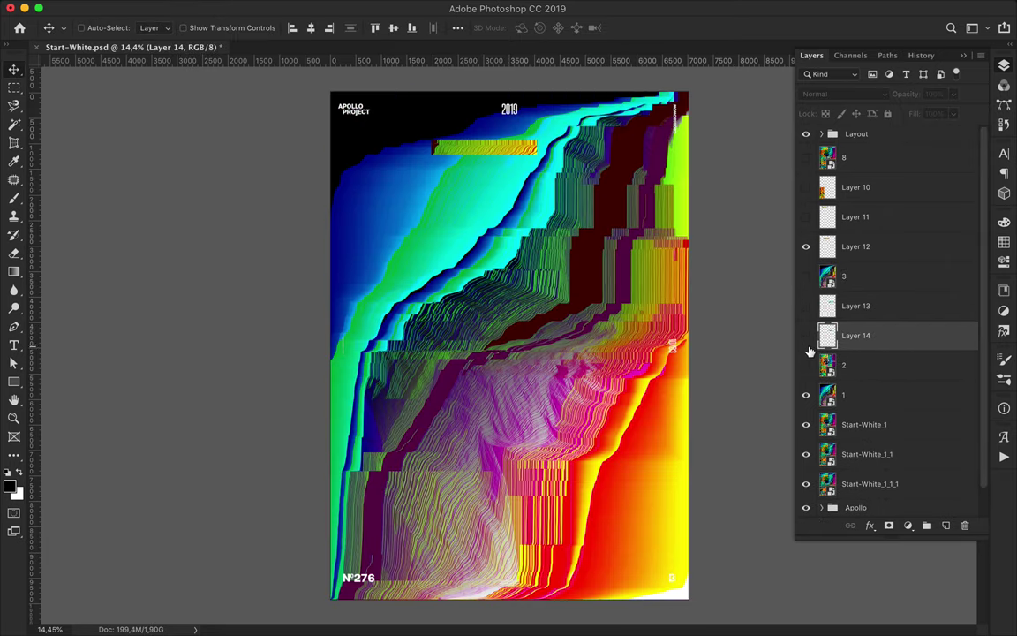
{"action": "left_click", "coordinate": [826, 277]}
{"action": "key", "text": "Delete"}
{"action": "left_click", "coordinate": [806, 364]}
{"action": "left_click", "coordinate": [845, 394]}
{"action": "left_click", "coordinate": [806, 394]}
{"action": "left_click", "coordinate": [806, 424]}
{"action": "left_click", "coordinate": [816, 424]}
{"action": "key", "text": "Delete"}
{"action": "left_click", "coordinate": [806, 394]}
{"action": "left_click", "coordinate": [806, 395]}
{"action": "left_click", "coordinate": [806, 394]}
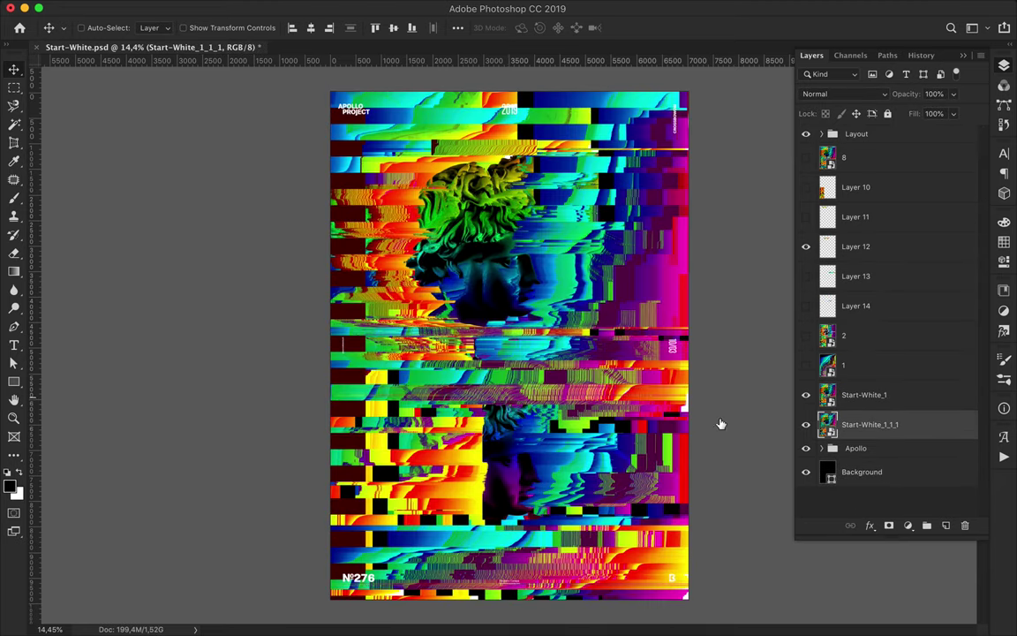
Copy a wide middle band of the poster to Layer 15 and delete Start-White_1_1_1
{"action": "key", "text": "m"}
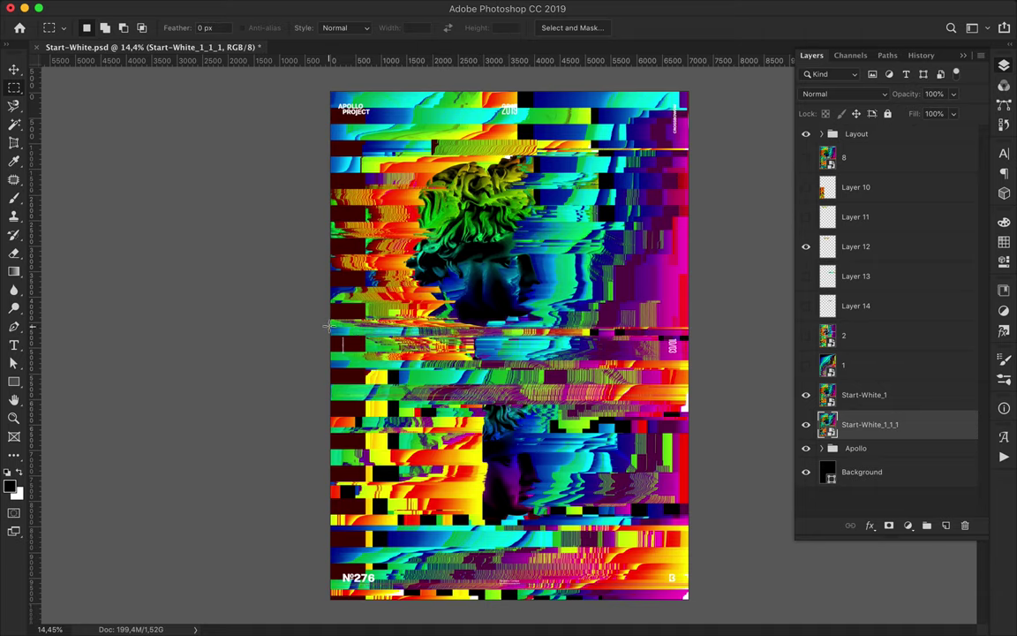
{"action": "key", "text": "v"}
{"action": "left_click_drag", "start_coordinate": [861, 425], "coordinate": [860, 382]}
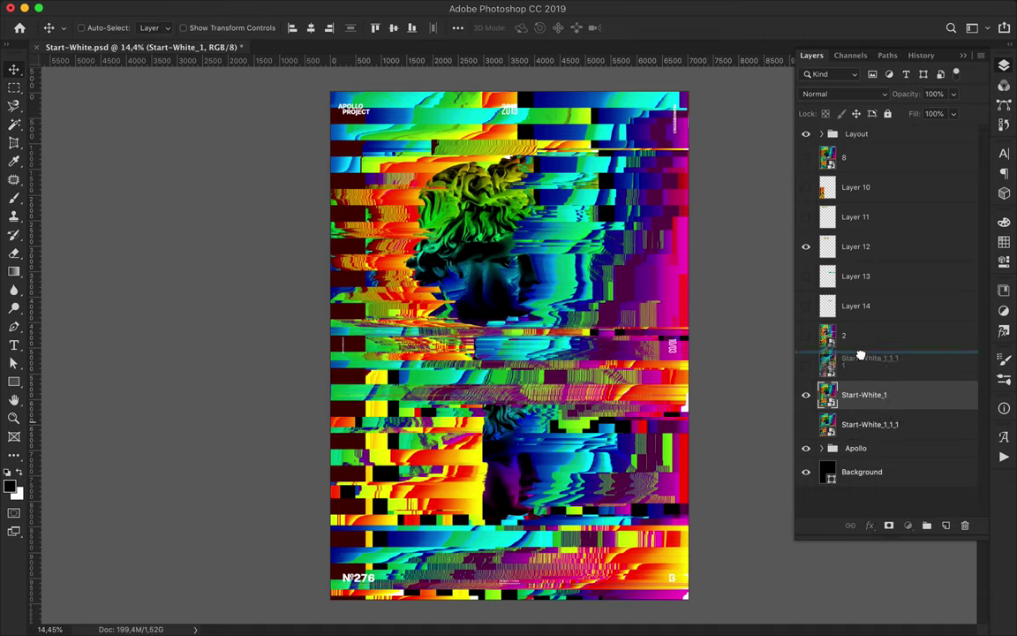
{"action": "key", "text": "m"}
{"action": "left_click_drag", "start_coordinate": [363, 331], "coordinate": [697, 406]}
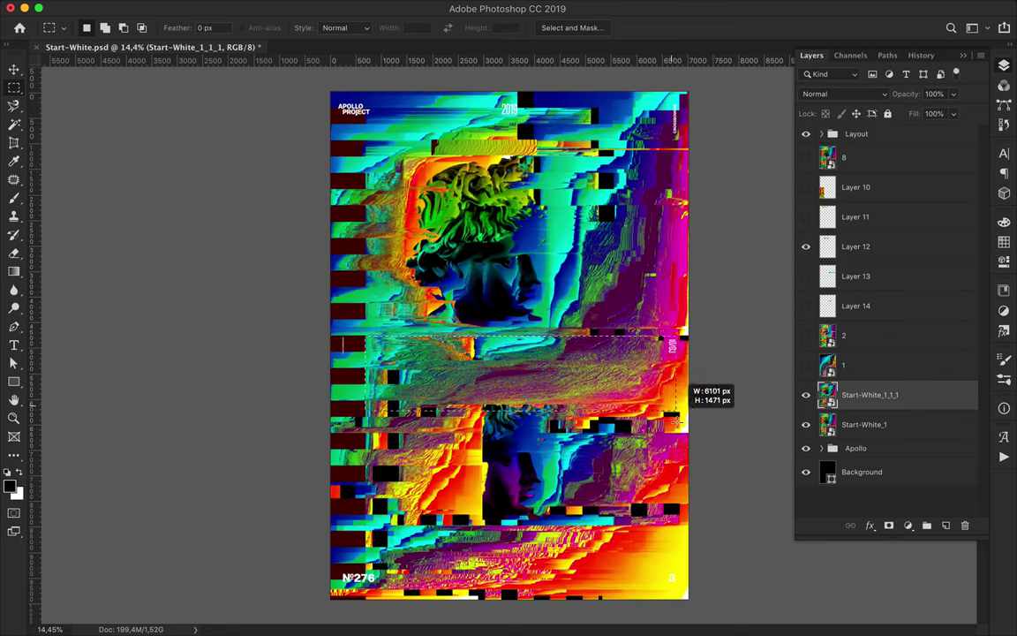
{"action": "key", "text": "ctrl+j"}
{"action": "left_click", "coordinate": [887, 424]}
{"action": "key", "text": "Delete"}
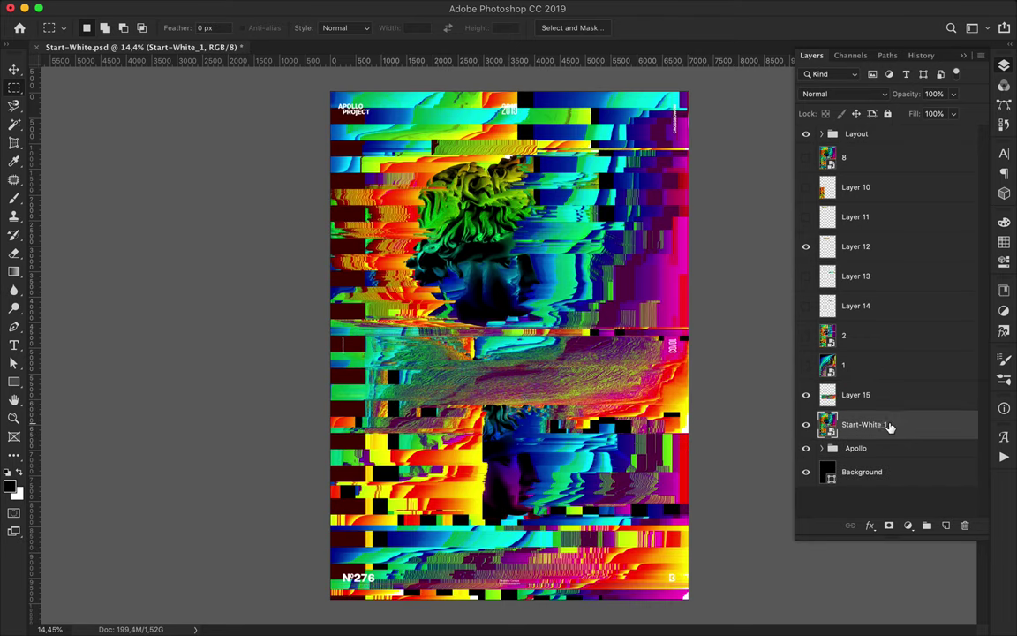
Cut an irregular Magnetic Lasso piece of layer 1 onto Layer 16, then hide layer 1
{"action": "left_click", "coordinate": [827, 365]}
{"action": "left_click", "coordinate": [805, 364]}
{"action": "key", "text": "l"}
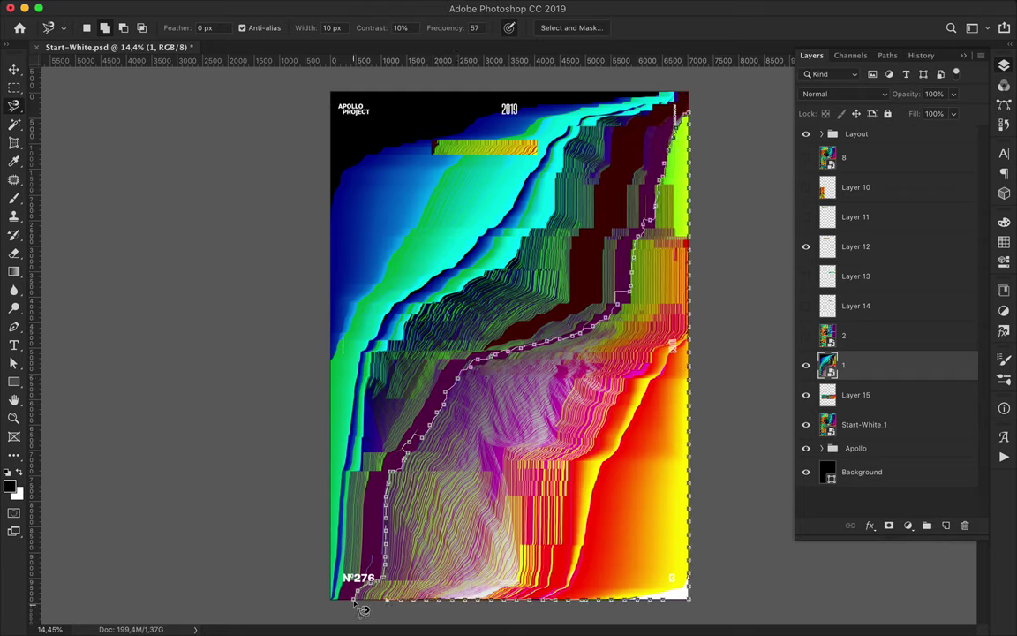
{"action": "key", "text": "ctrl+j"}
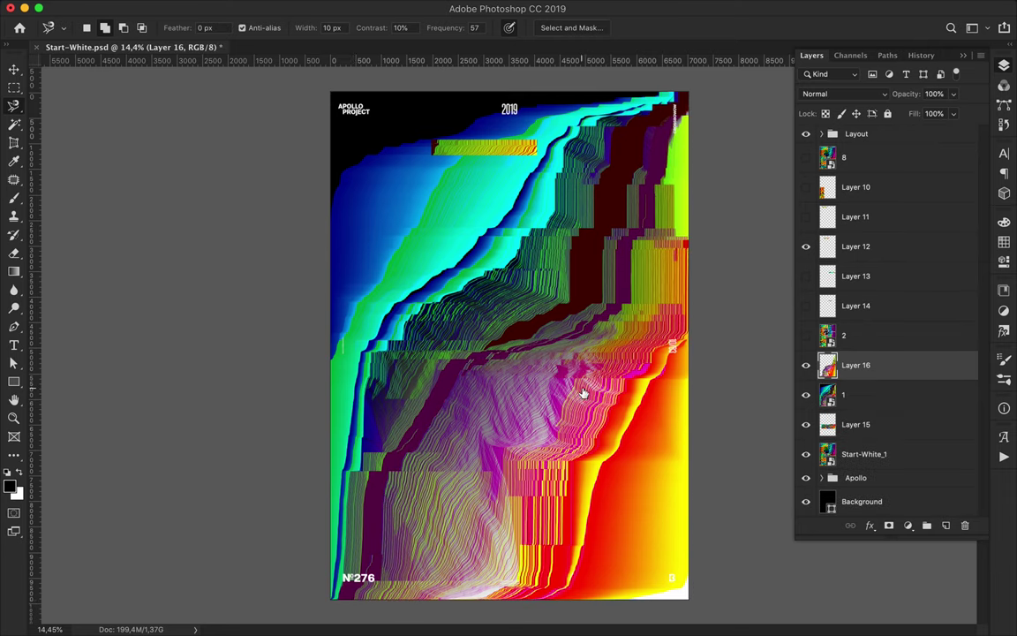
{"action": "left_click", "coordinate": [805, 394]}
Show Layers 10–14 again, shift a left strip, and tuck hidden Layer 16 below Layer 15
{"action": "key", "text": "v"}
{"action": "left_click", "coordinate": [805, 305]}
{"action": "left_click_drag", "start_coordinate": [805, 277], "coordinate": [805, 187]}
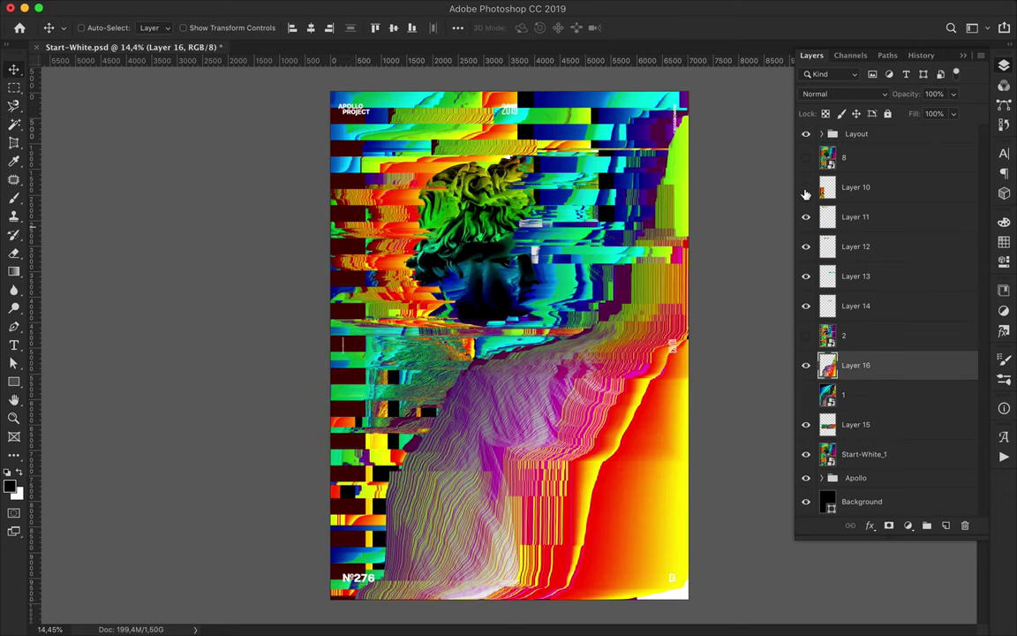
{"action": "left_click_drag", "start_coordinate": [529, 371], "coordinate": [450, 336]}
{"action": "left_click_drag", "start_coordinate": [860, 425], "coordinate": [864, 438]}
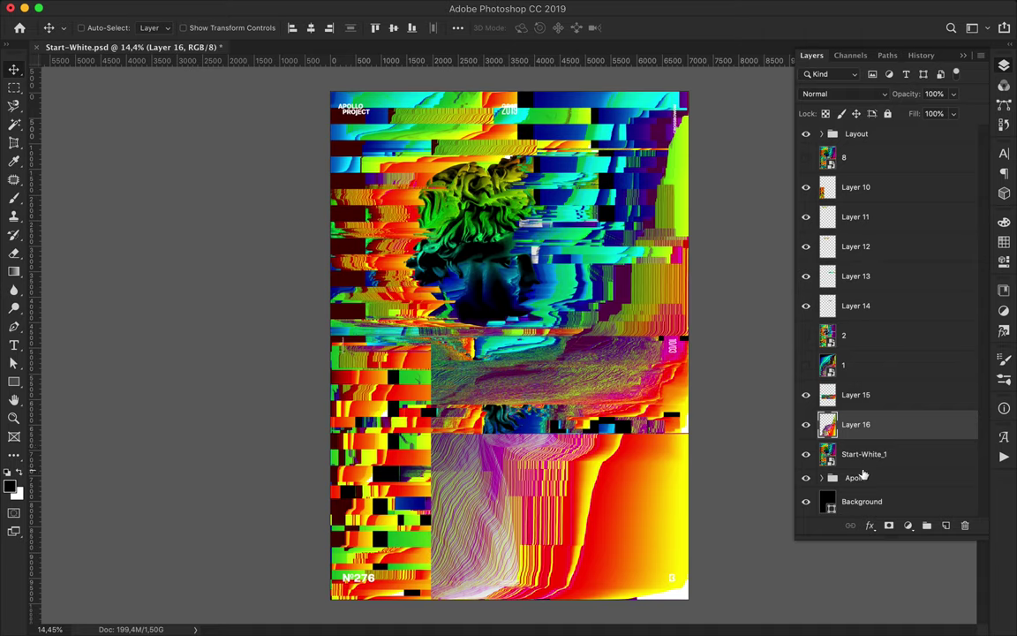
{"action": "left_click", "coordinate": [805, 425]}
Copy the lower-right block of Start-White_1 to Layer 17 above a visible Layer 16
{"action": "key", "text": "m"}
{"action": "left_click_drag", "start_coordinate": [457, 187], "coordinate": [703, 595]}
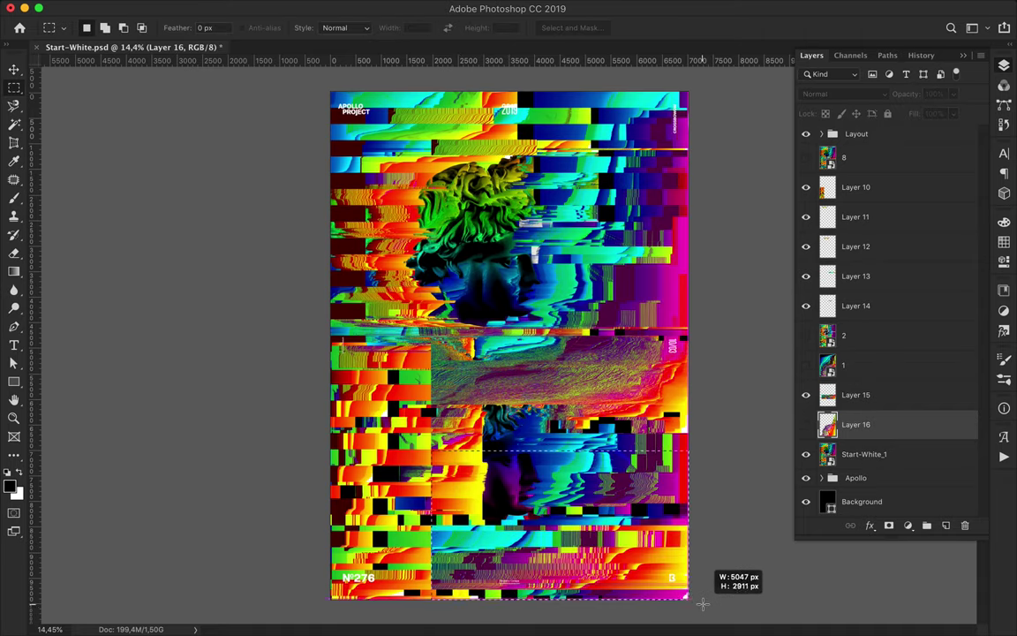
{"action": "left_click", "coordinate": [901, 454]}
{"action": "key", "text": "ctrl+j"}
{"action": "left_click_drag", "start_coordinate": [901, 453], "coordinate": [861, 425]}
{"action": "left_click", "coordinate": [805, 453]}
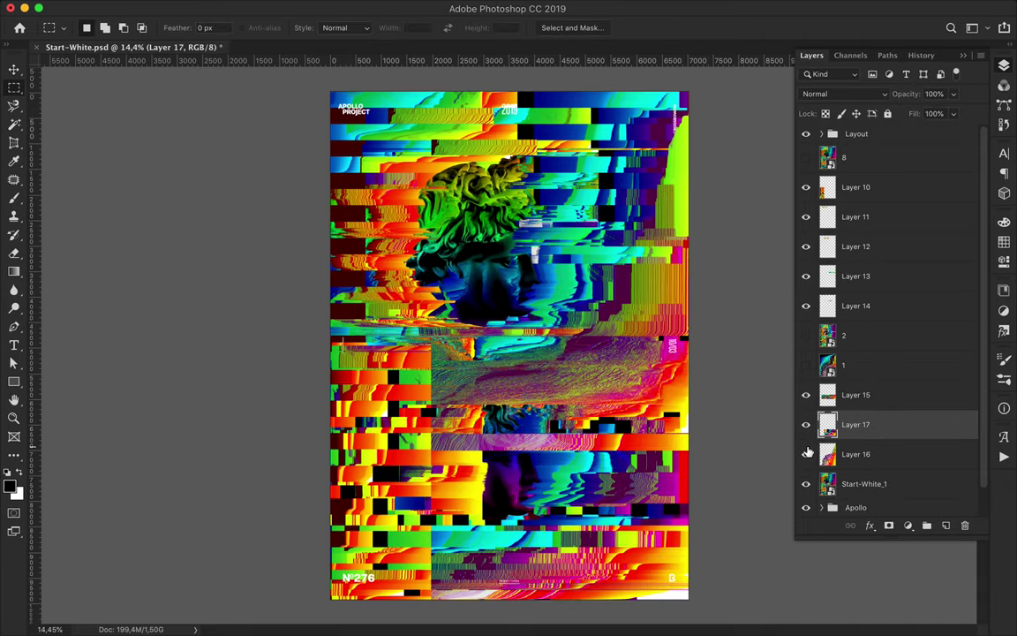
Select Layer 16 together with Start-White_1 for Free Transform
{"action": "scroll", "coordinate": [883, 459], "scroll_direction": "down", "scroll_amount": 1}
{"action": "left_click", "coordinate": [883, 464]}
{"action": "left_click", "coordinate": [874, 435], "text": "shift"}
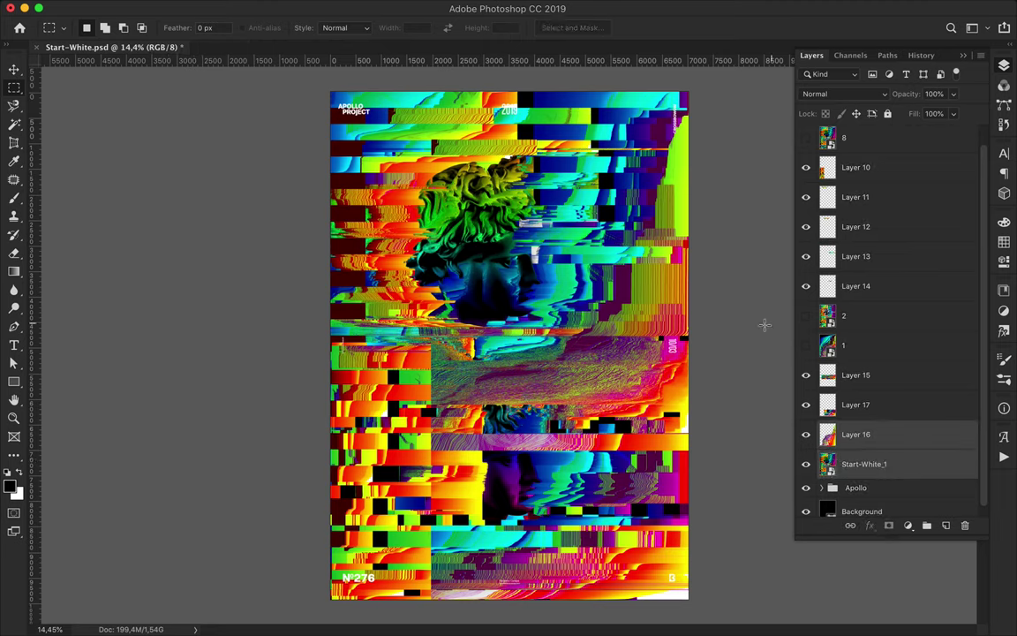
{"action": "key", "text": "ctrl+t"}
Scale the collage to about 85% inside the black frame and hide the Apollo group
{"action": "left_click_drag", "start_coordinate": [688, 92], "coordinate": [514, 126]}
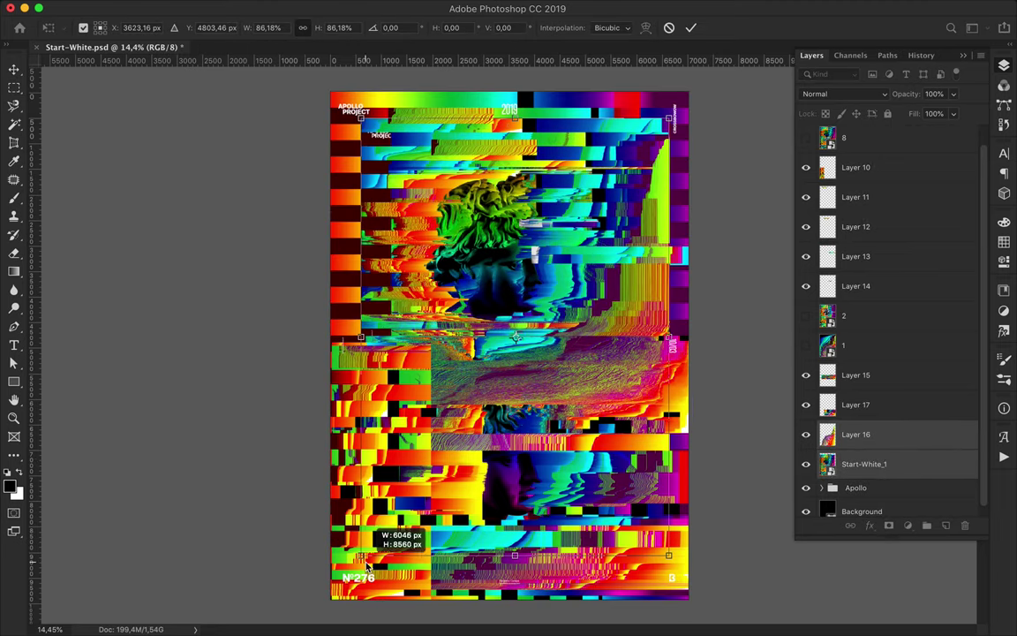
{"action": "key", "text": "Return"}
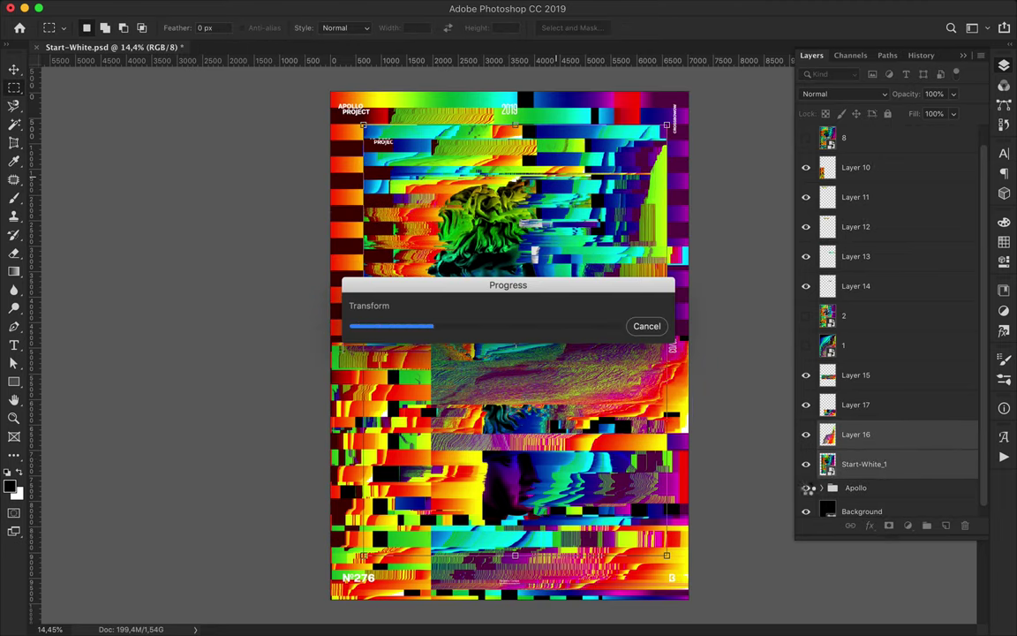
{"action": "left_click", "coordinate": [805, 488]}
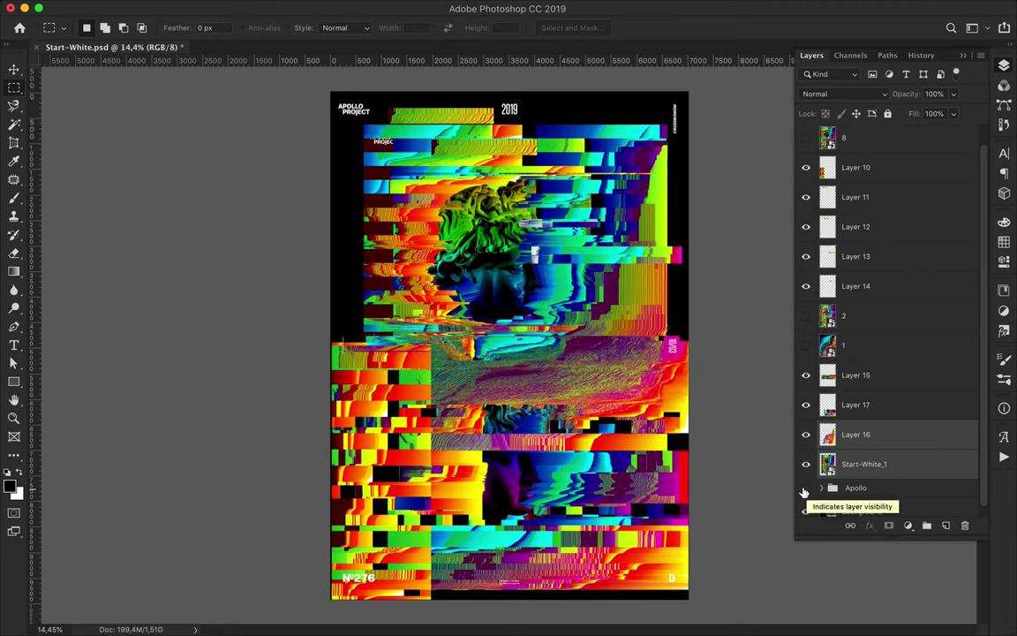
Reposition and transform Layer 10's fragment, then Alt-drag a duplicate elsewhere
{"action": "key", "text": "v"}
{"action": "mouse_move", "coordinate": [688, 566]}
{"action": "left_mouse_down"}
{"action": "mouse_move", "coordinate": [500, 395]}
{"action": "mouse_move", "coordinate": [424, 395]}
{"action": "mouse_move", "coordinate": [411, 477]}
{"action": "mouse_move", "coordinate": [460, 88]}
{"action": "left_mouse_up"}
{"action": "key", "text": "ctrl+t"}
{"action": "key", "text": "Return"}
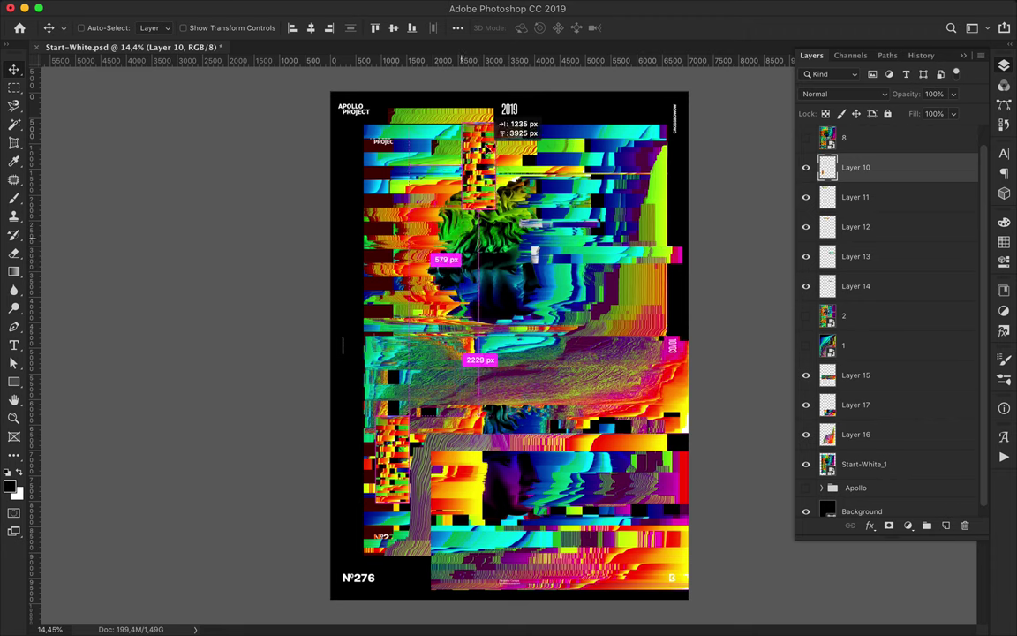
{"action": "mouse_move", "coordinate": [595, 541]}
{"action": "left_mouse_down"}
{"action": "mouse_move", "coordinate": [596, 490]}
{"action": "mouse_move", "coordinate": [598, 516]}
{"action": "left_mouse_up"}
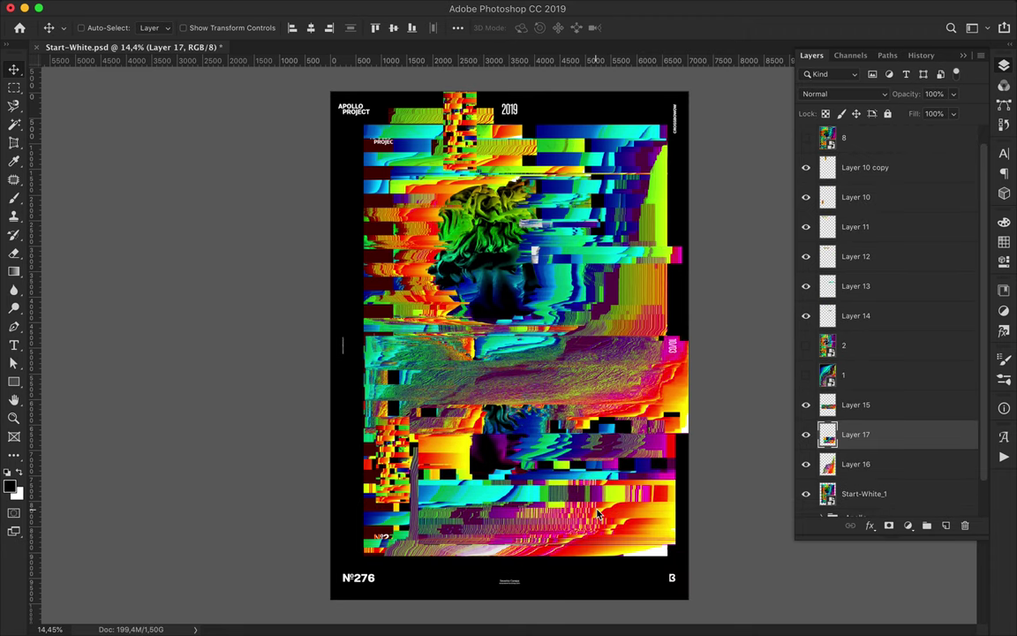
Begin a Magnetic Lasso trace along Start-White_1's left edge
{"action": "left_click", "coordinate": [655, 382], "text": "ctrl"}
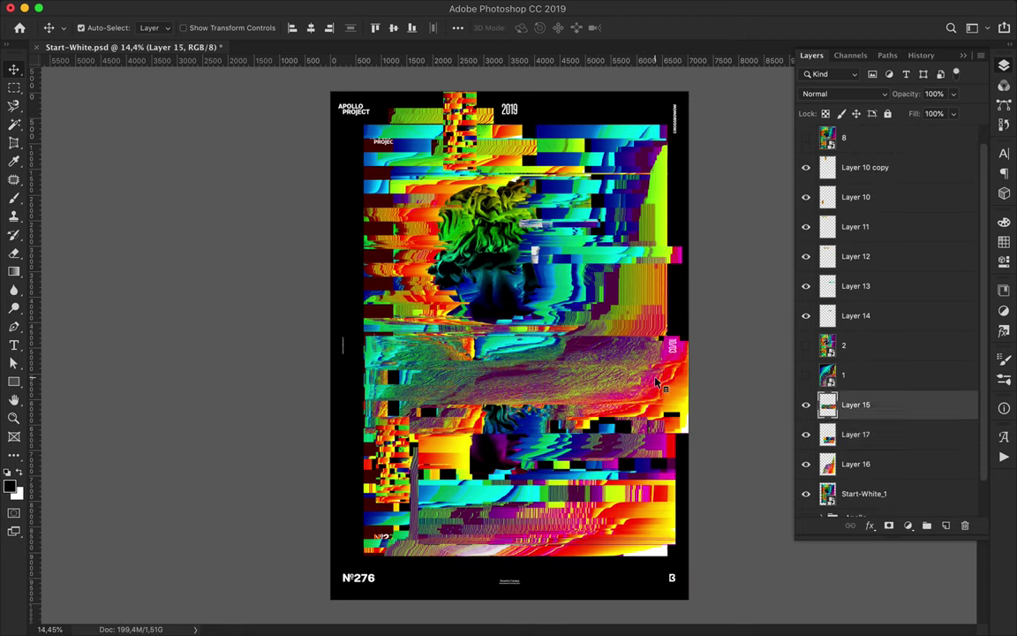
{"action": "left_click", "coordinate": [371, 187], "text": "ctrl"}
{"action": "key", "text": "l"}
{"action": "left_click", "coordinate": [380, 117]}
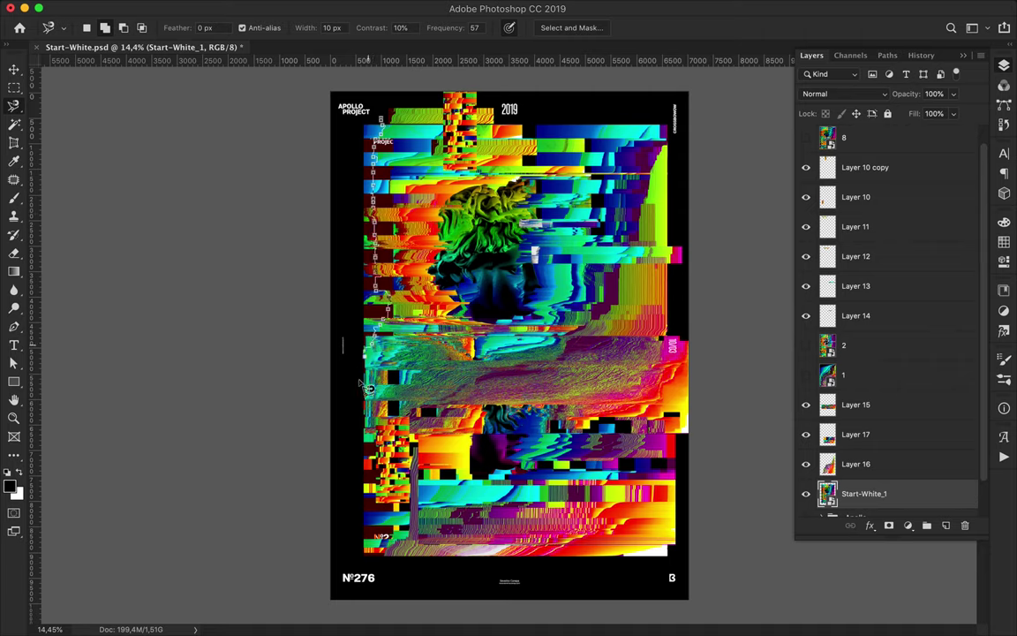
Rasterize Start-White_1 and trim a ragged piece off its left edge
{"action": "left_click", "coordinate": [387, 124]}
{"action": "key", "text": "Delete"}
{"action": "key", "text": "Return"}
{"action": "right_click", "coordinate": [852, 493]}
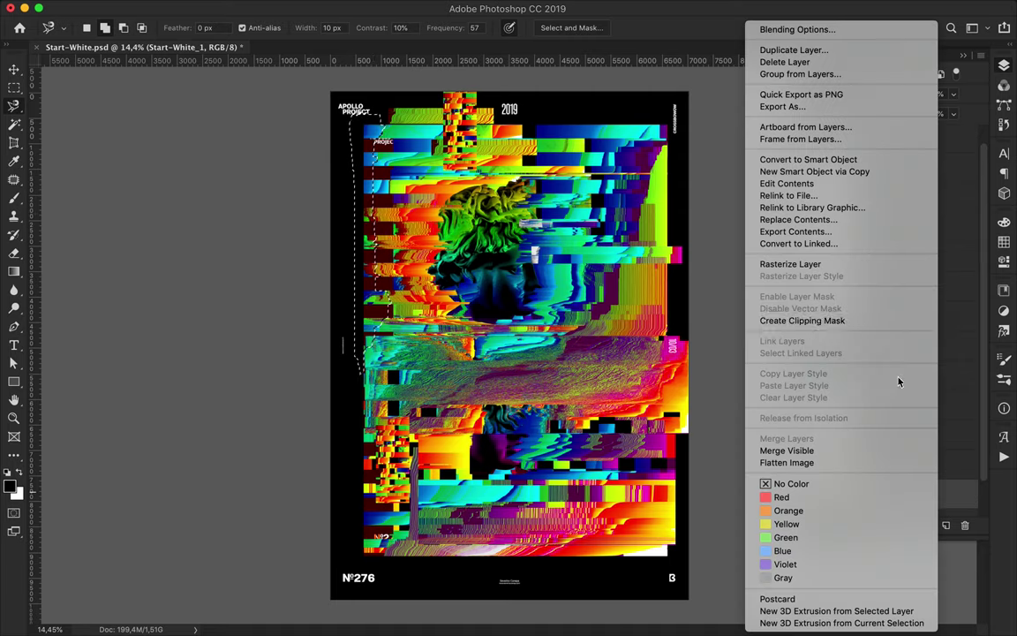
{"action": "left_click", "coordinate": [777, 263]}
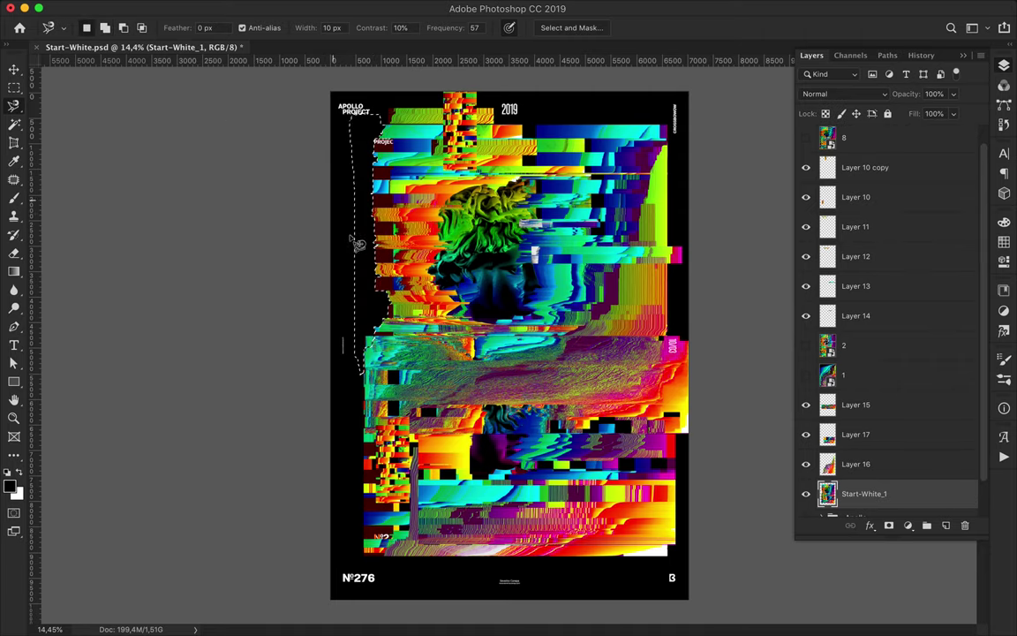
{"action": "key", "text": "ctrl+d"}
{"action": "key", "text": "v"}
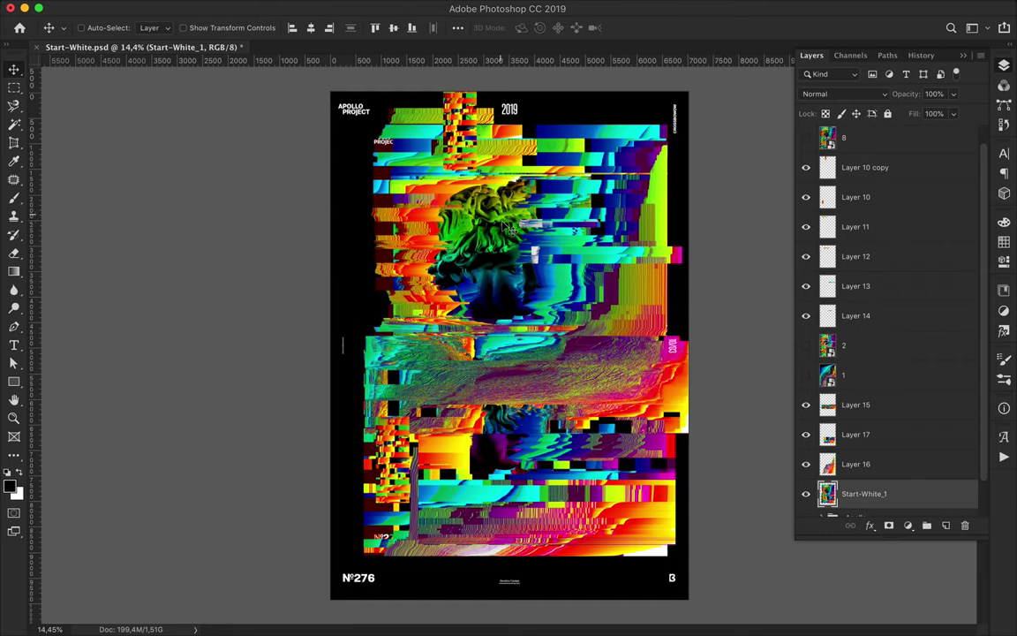
Trim ragged bottom edges from Layer 17 and Layer 16 with the Magnetic Lasso
{"action": "left_click", "coordinate": [658, 222], "text": "ctrl"}
{"action": "left_click", "coordinate": [572, 409], "text": "ctrl"}
{"action": "key", "text": "l"}
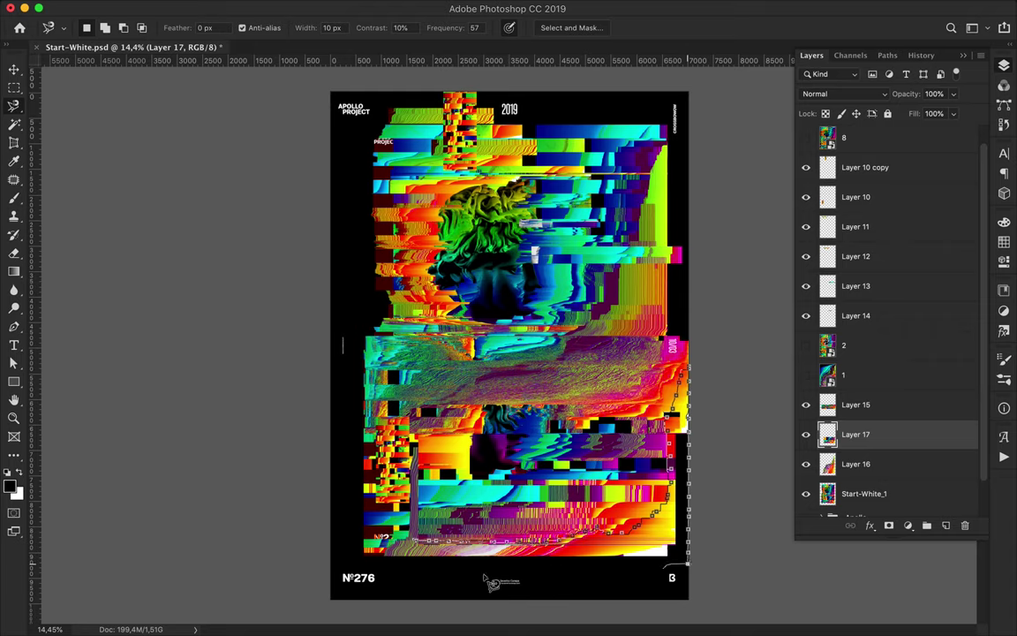
{"action": "key", "text": "Escape"}
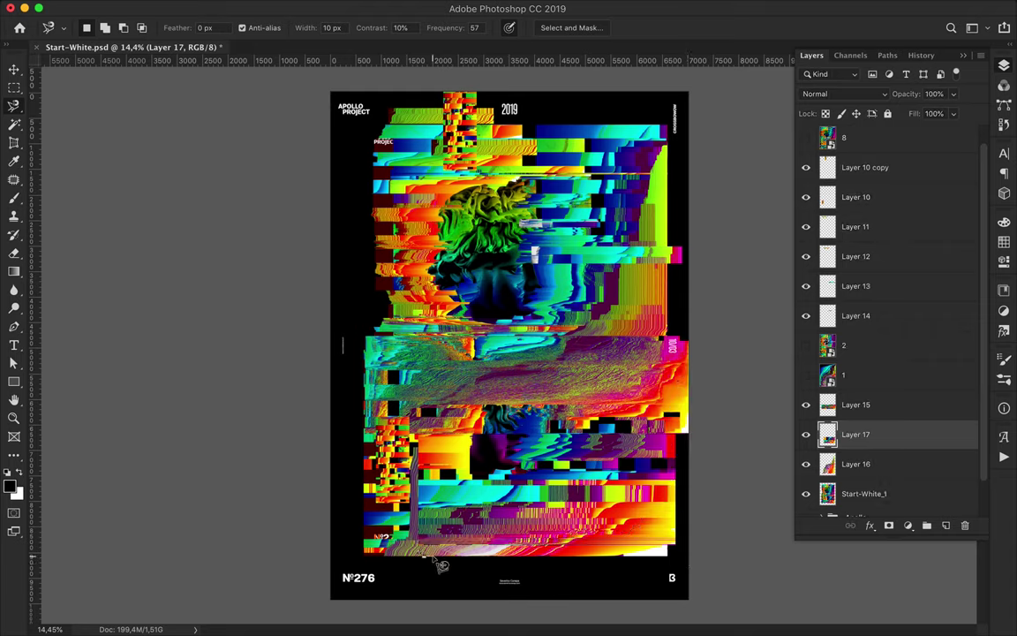
{"action": "left_click", "coordinate": [373, 567], "text": "ctrl"}
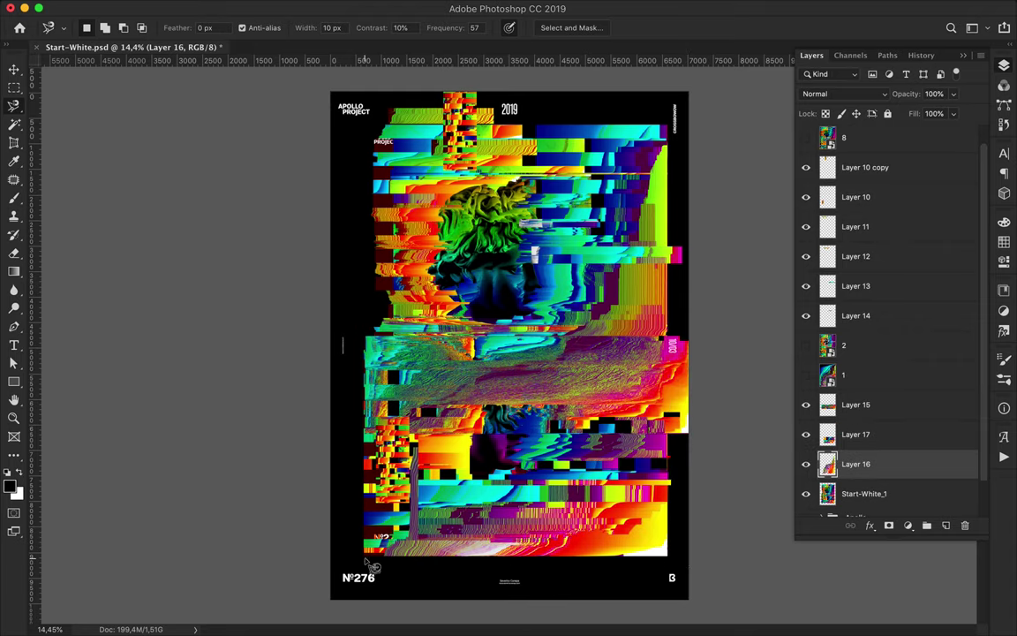
{"action": "key", "text": "Escape"}
{"action": "left_click", "coordinate": [607, 558], "text": "ctrl"}
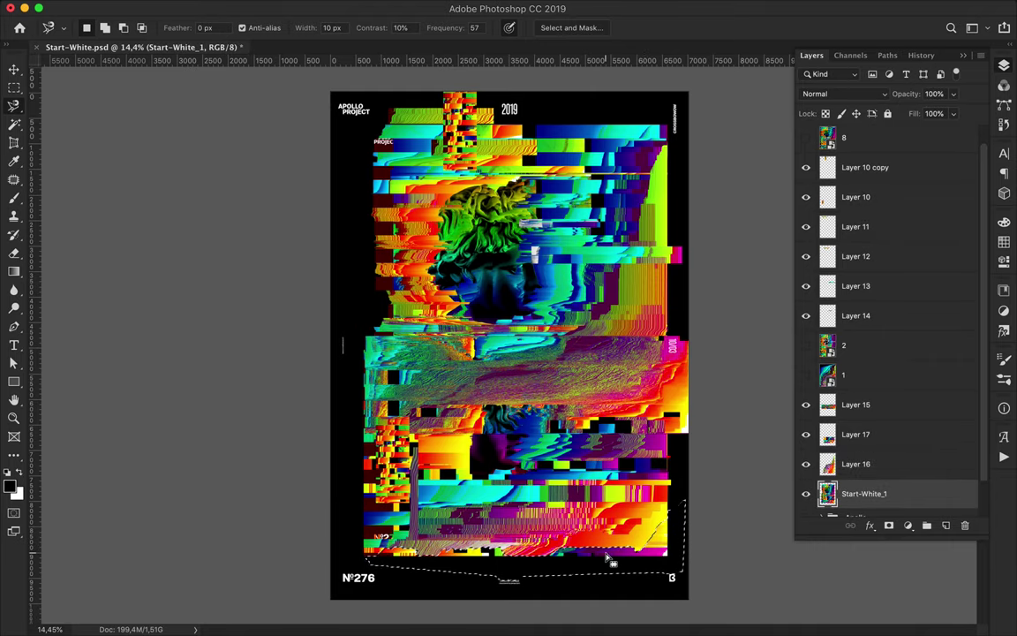
Trim the collage's bottom edge and scale Start-White_1 to 94.79% from its top-left corner
{"action": "key", "text": "v"}
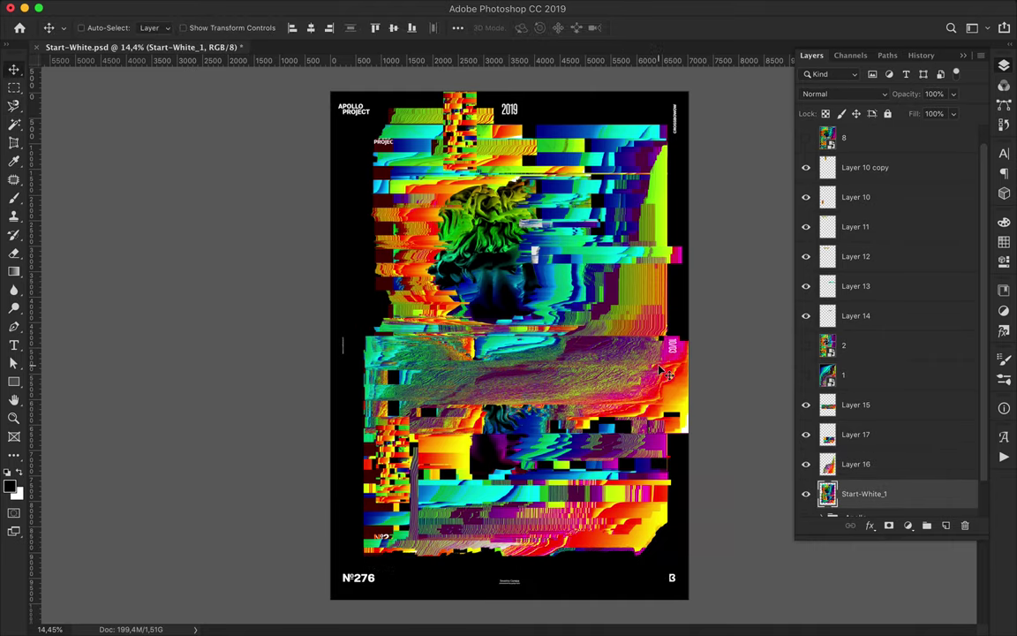
{"action": "key", "text": "ctrl"}
{"action": "key", "text": "ctrl+t"}
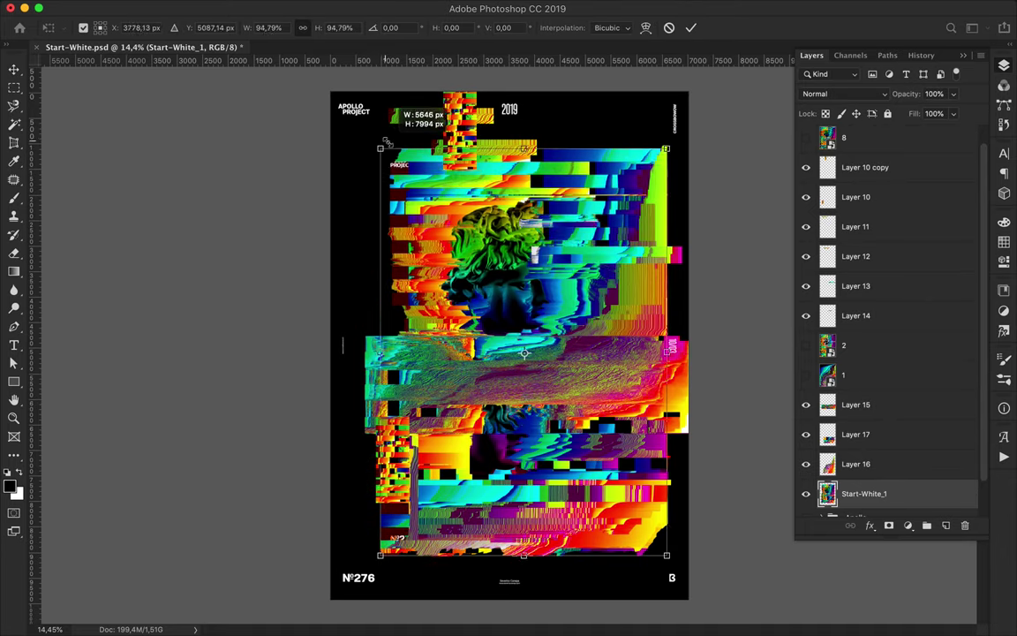
{"action": "left_click_drag", "start_coordinate": [364, 92], "coordinate": [389, 162]}
{"action": "key", "text": "Return"}
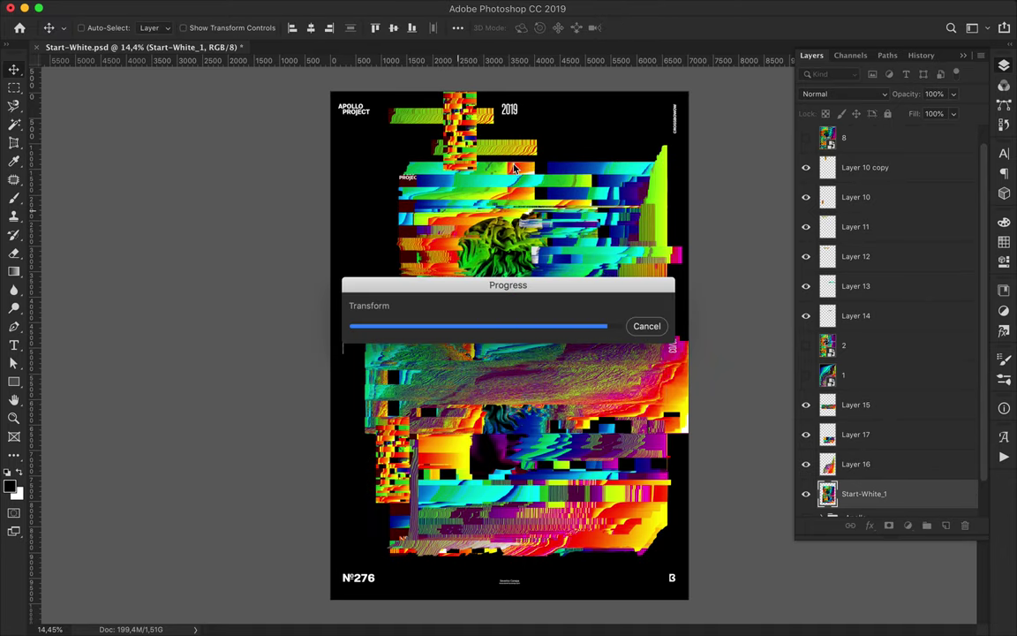
Delete the yellow Layer 11 fragment
{"action": "left_click", "coordinate": [510, 148]}
{"action": "left_click", "coordinate": [510, 148]}
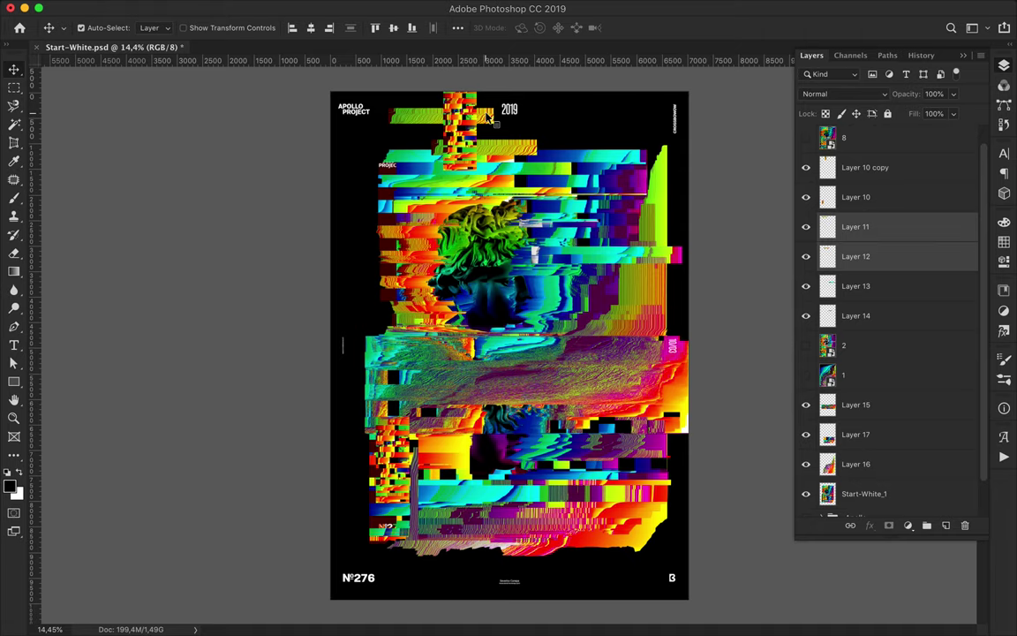
{"action": "key", "text": "Delete"}
Hue-shift Layer 12 by -180 to magenta, merge it, and move it near the top
{"action": "left_click", "coordinate": [907, 526]}
{"action": "left_click", "coordinate": [882, 556]}
{"action": "left_click_drag", "start_coordinate": [873, 305], "coordinate": [815, 309]}
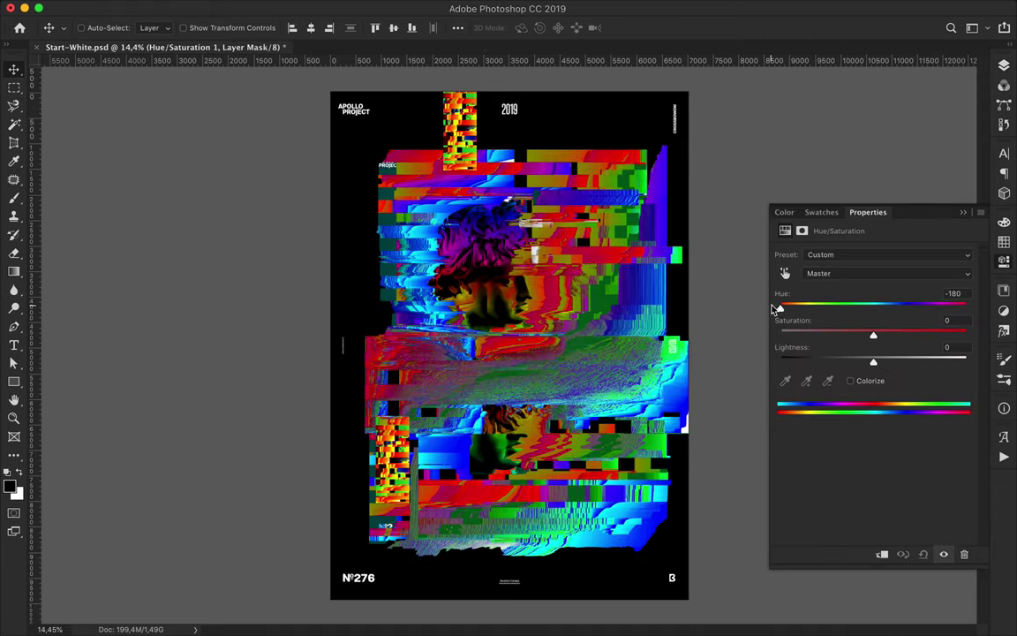
{"action": "left_click", "coordinate": [1002, 67]}
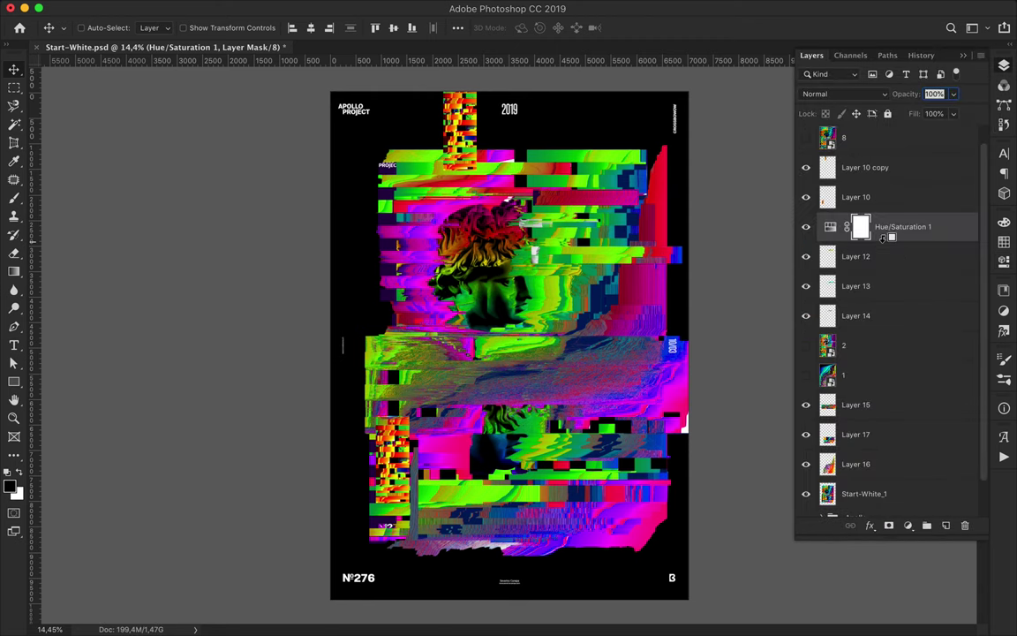
{"action": "left_click", "coordinate": [887, 241], "text": "alt"}
{"action": "left_click_drag", "start_coordinate": [594, 199], "coordinate": [599, 142]}
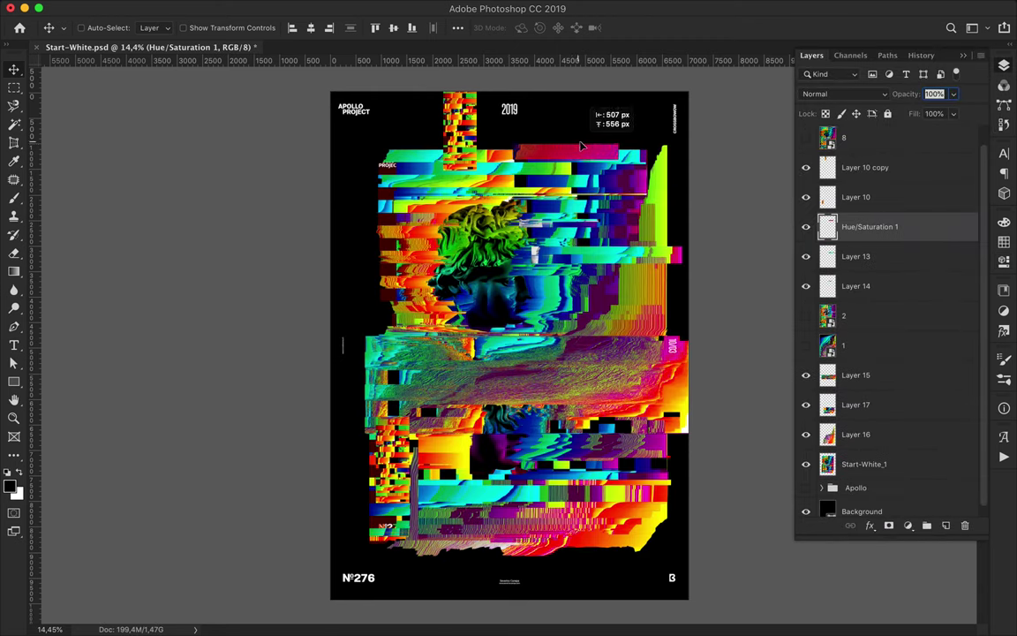
Draw thin coloured rectangle shapes across the poster, placed just below the Layout group
{"action": "left_click", "coordinate": [510, 256]}
{"action": "key", "text": "m"}
{"action": "key", "text": "u"}
{"action": "left_click", "coordinate": [156, 28]}
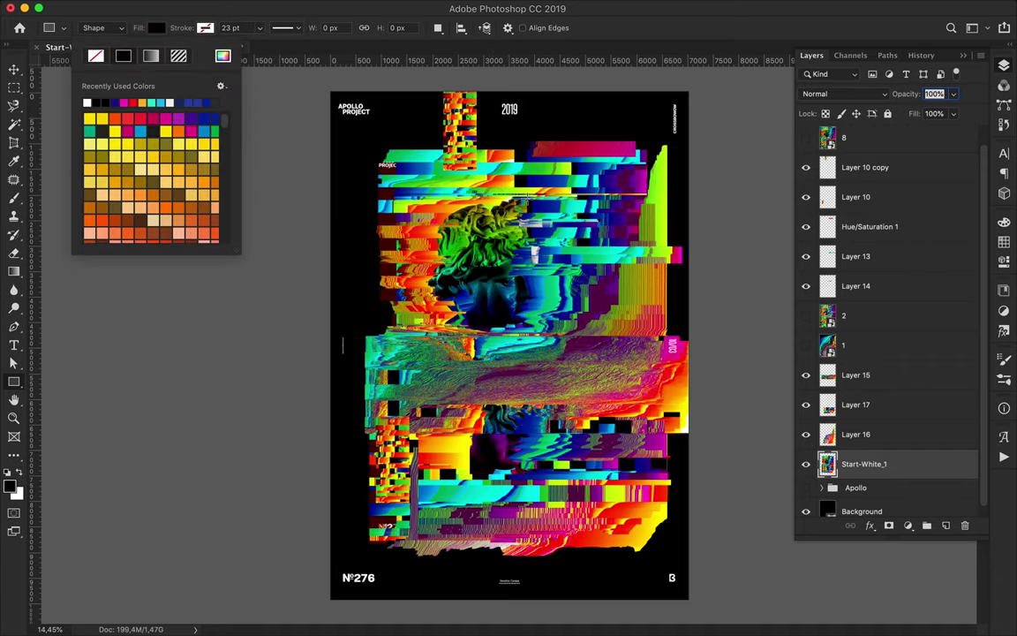
{"action": "left_click_drag", "start_coordinate": [528, 198], "coordinate": [648, 205]}
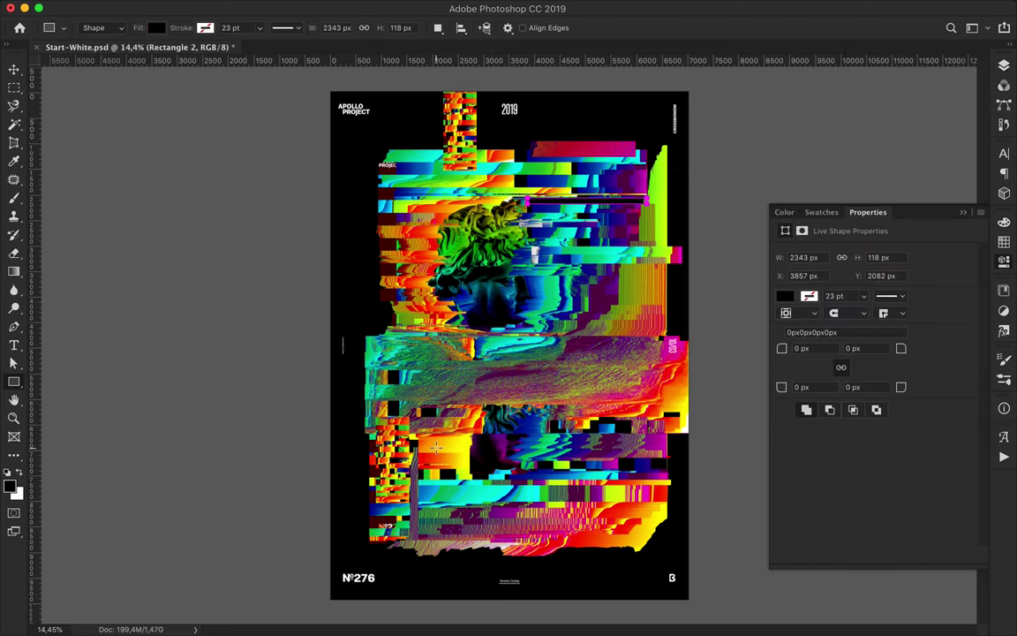
{"action": "left_click_drag", "start_coordinate": [448, 448], "coordinate": [428, 432]}
{"action": "left_click", "coordinate": [1003, 65]}
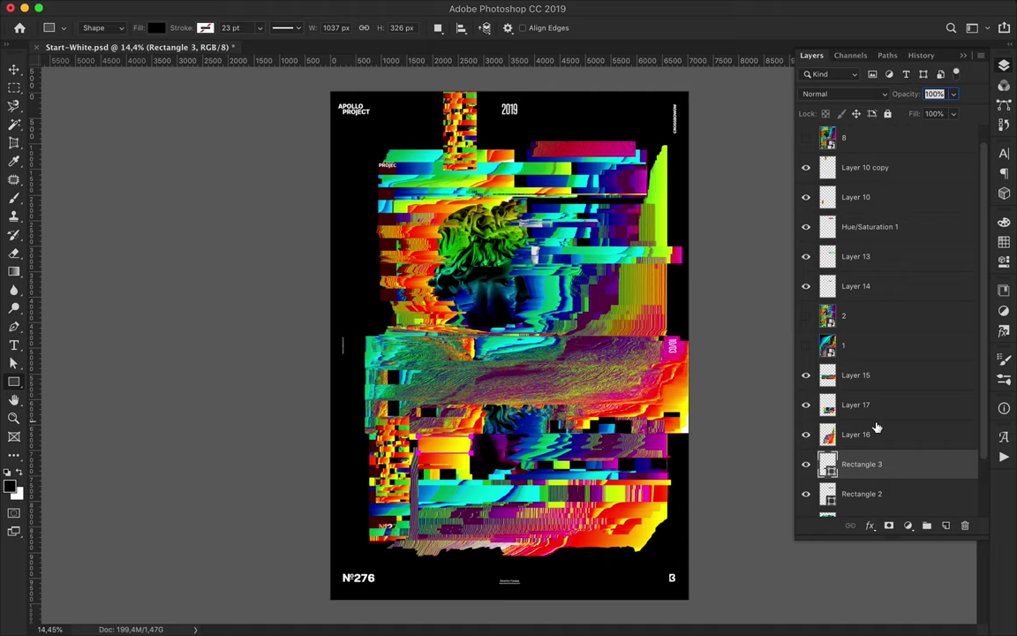
{"action": "left_click_drag", "start_coordinate": [869, 473], "coordinate": [870, 84]}
{"action": "left_click_drag", "start_coordinate": [862, 141], "coordinate": [861, 143]}
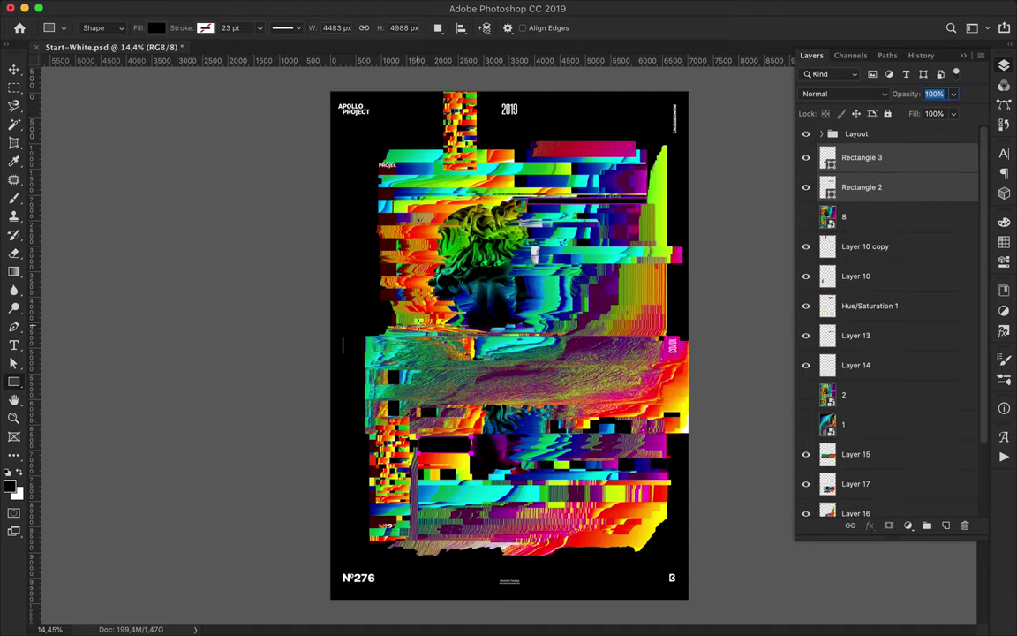
{"action": "left_click_drag", "start_coordinate": [399, 192], "coordinate": [547, 212]}
Copy an upper block of Start-White_1 onto new Layer 18
{"action": "key", "text": "v"}
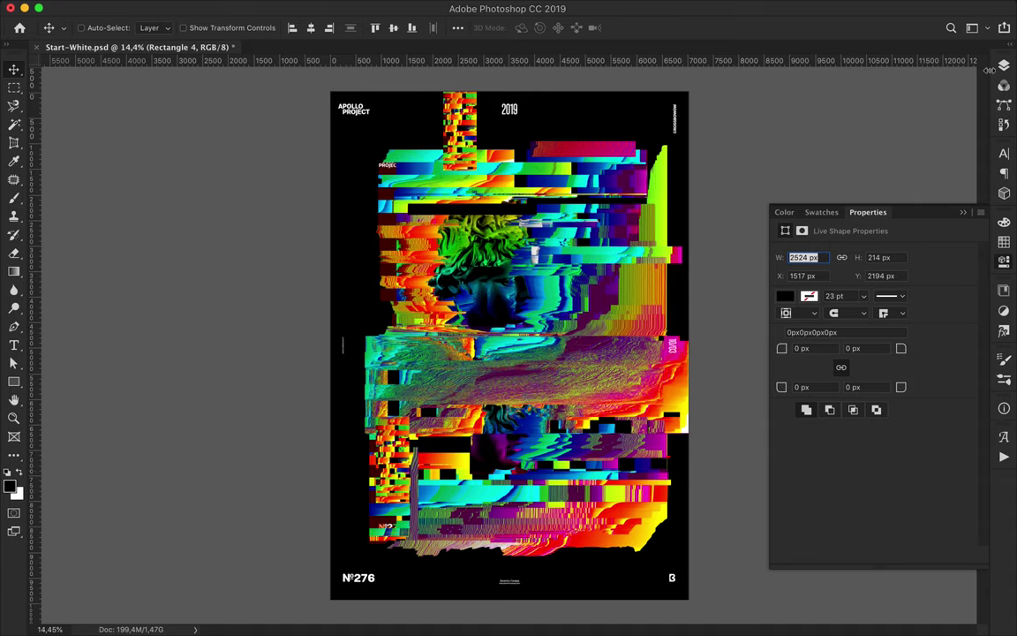
{"action": "left_click", "coordinate": [1003, 67]}
{"action": "key", "text": "m"}
{"action": "scroll", "coordinate": [865, 353], "scroll_direction": "down", "scroll_amount": 5}
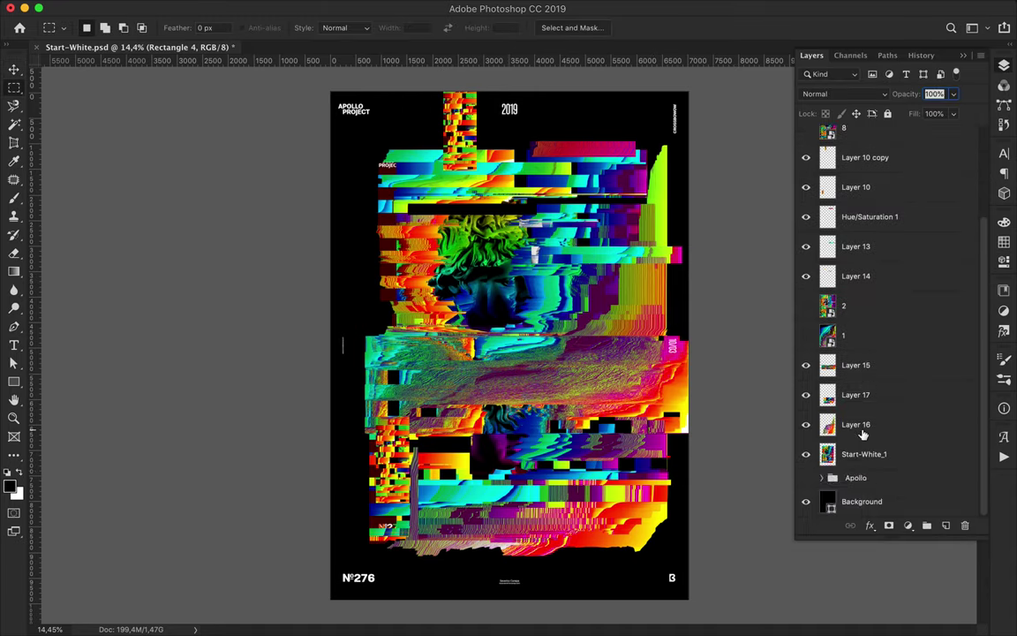
{"action": "right_click", "coordinate": [865, 453]}
{"action": "left_click_drag", "start_coordinate": [536, 138], "coordinate": [654, 285]}
{"action": "key", "text": "ctrl+j"}
{"action": "key", "text": "v"}
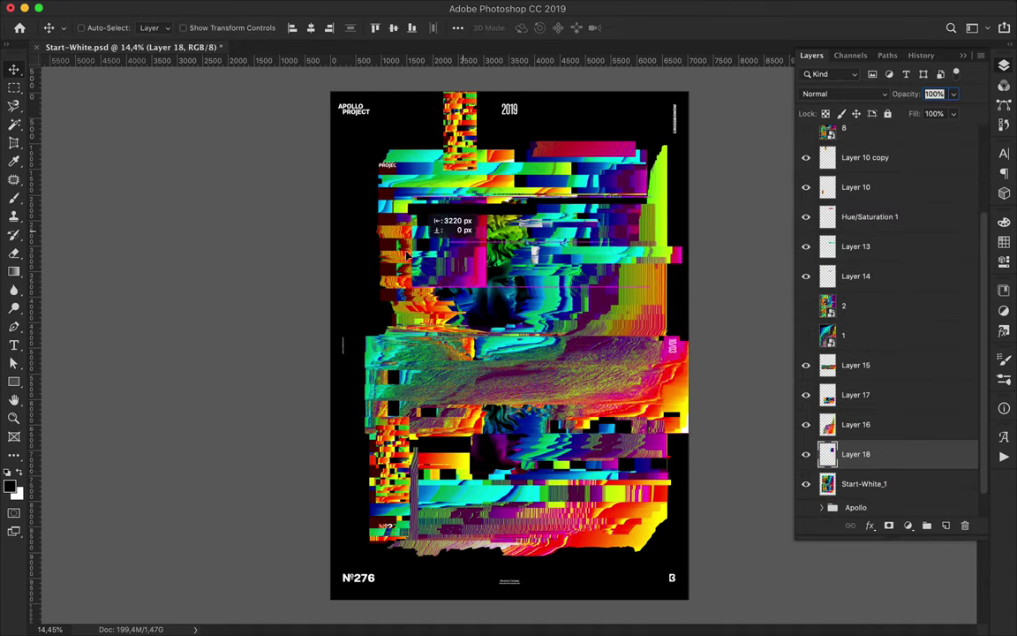
Pixelate Layer 18 with Mosaic cell size 52, move it below Start-White_1, reshape it
{"action": "left_click", "coordinate": [347, 8]}
{"action": "left_click", "coordinate": [561, 297]}
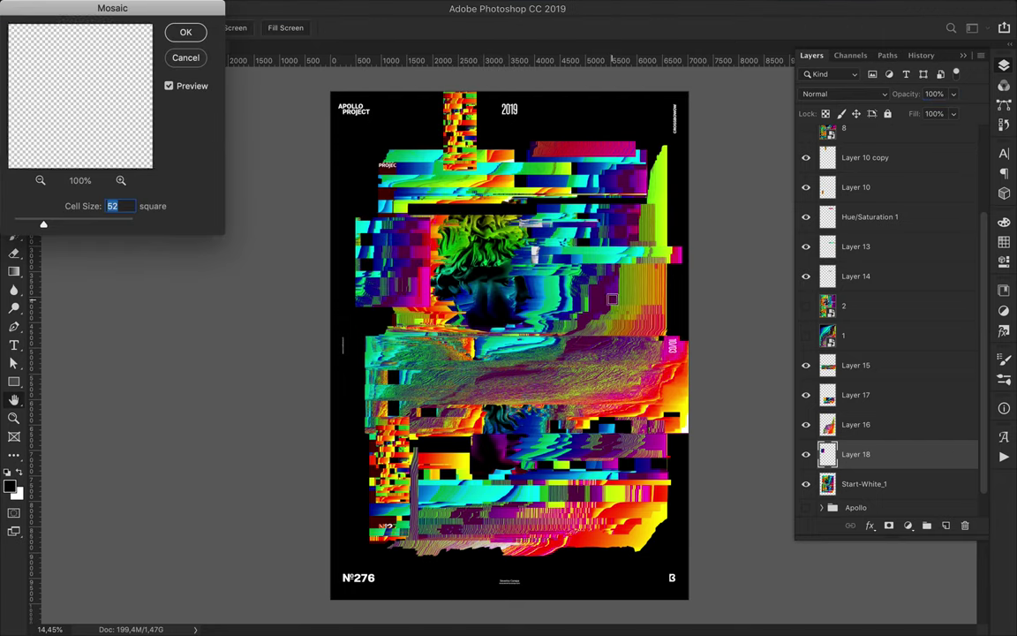
{"action": "left_click_drag", "start_coordinate": [68, 221], "coordinate": [85, 224]}
{"action": "left_click", "coordinate": [186, 33]}
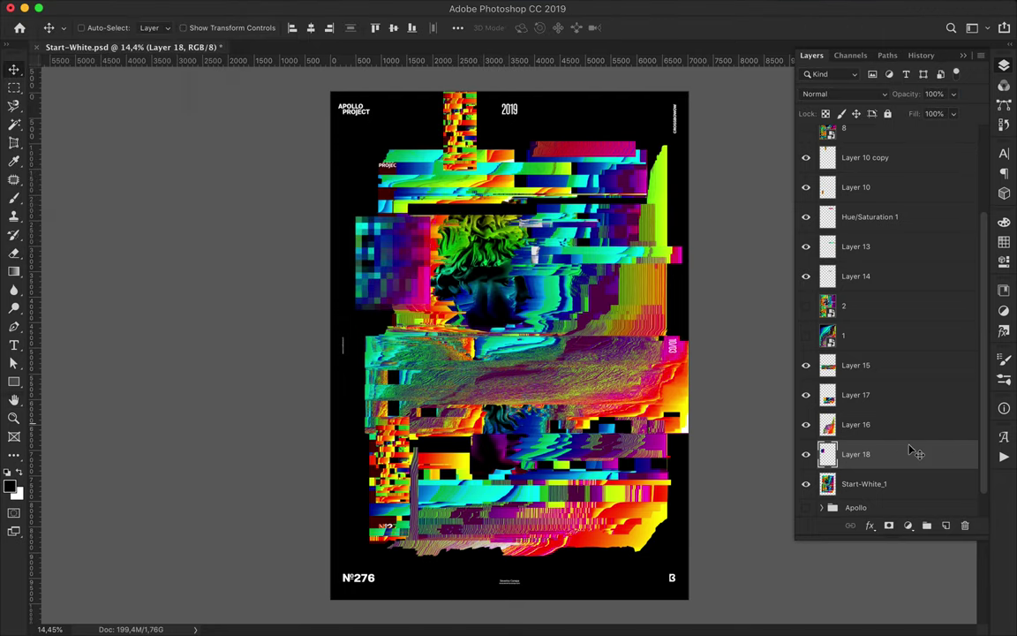
{"action": "left_click_drag", "start_coordinate": [931, 453], "coordinate": [889, 490]}
{"action": "key", "text": "ctrl+t"}
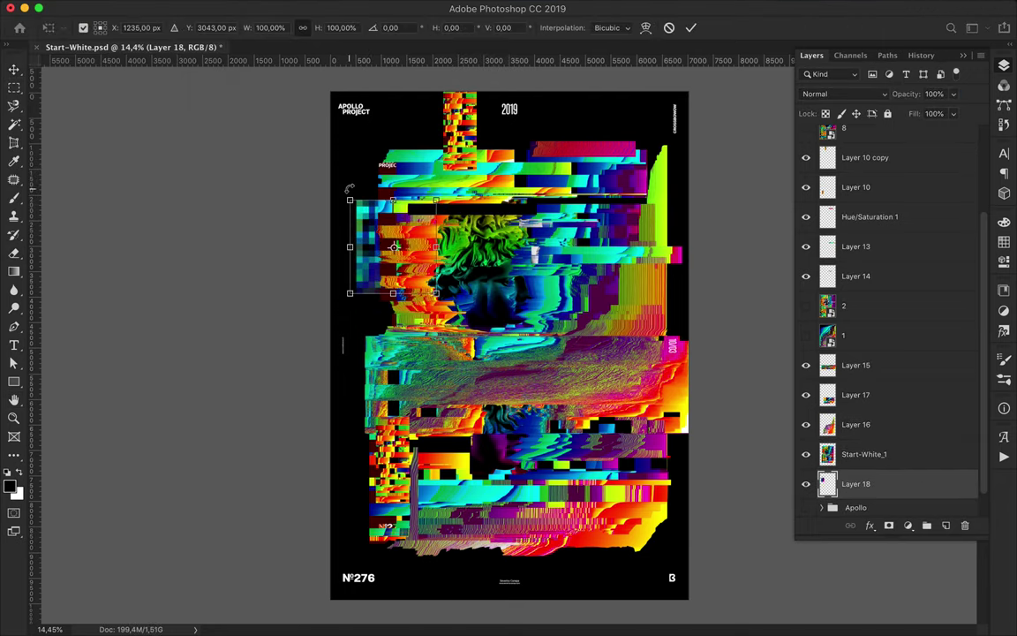
{"action": "left_click_drag", "start_coordinate": [371, 246], "coordinate": [353, 256]}
{"action": "key", "text": "Return"}
{"action": "left_click", "coordinate": [863, 454]}
{"action": "left_click", "coordinate": [906, 523]}
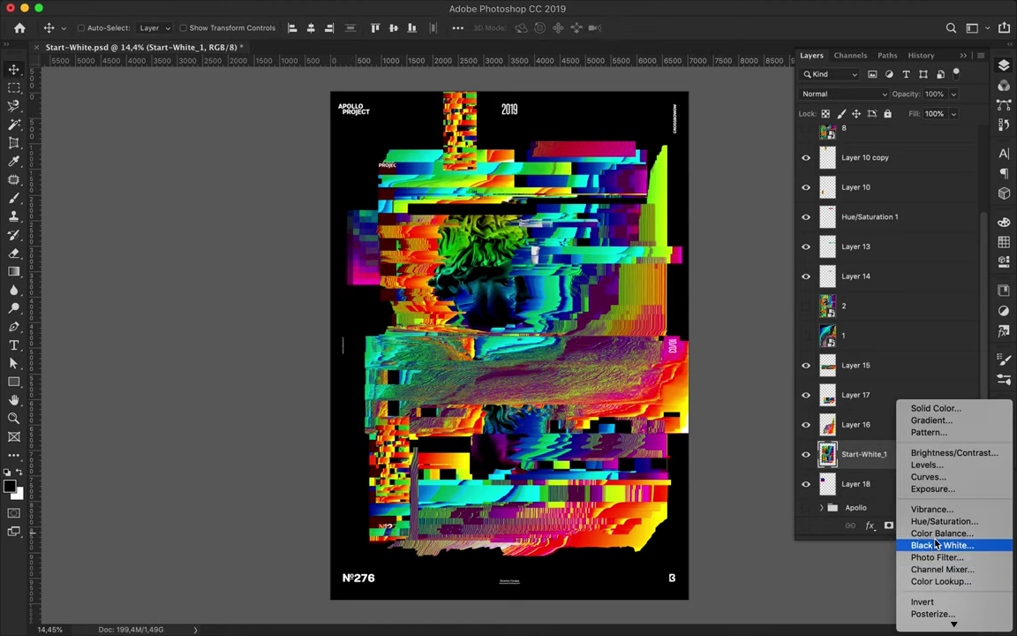
Try a red/magenta Color Balance on midtones and shadows, then remove it
{"action": "left_click", "coordinate": [918, 529]}
{"action": "mouse_move", "coordinate": [854, 288]}
{"action": "left_mouse_down"}
{"action": "mouse_move", "coordinate": [972, 285]}
{"action": "mouse_move", "coordinate": [882, 287]}
{"action": "mouse_move", "coordinate": [780, 310]}
{"action": "left_mouse_up"}
{"action": "left_click_drag", "start_coordinate": [854, 335], "coordinate": [929, 336]}
{"action": "left_click", "coordinate": [883, 254]}
{"action": "left_click", "coordinate": [852, 234]}
{"action": "left_click_drag", "start_coordinate": [854, 287], "coordinate": [936, 288]}
{"action": "left_click_drag", "start_coordinate": [854, 310], "coordinate": [779, 311]}
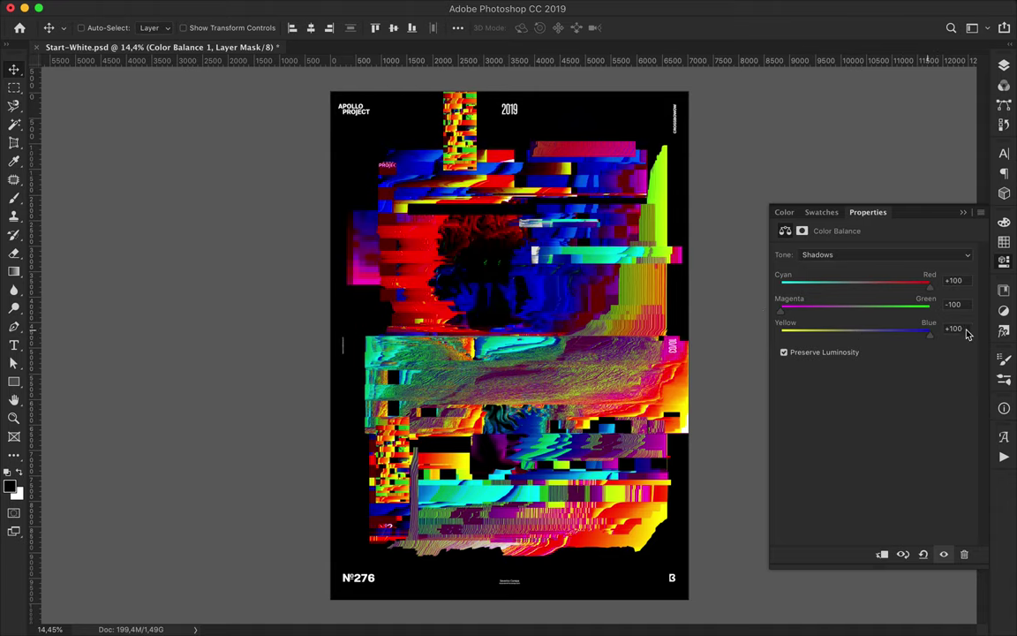
{"action": "key", "text": "F7"}
{"action": "key", "text": "Delete"}
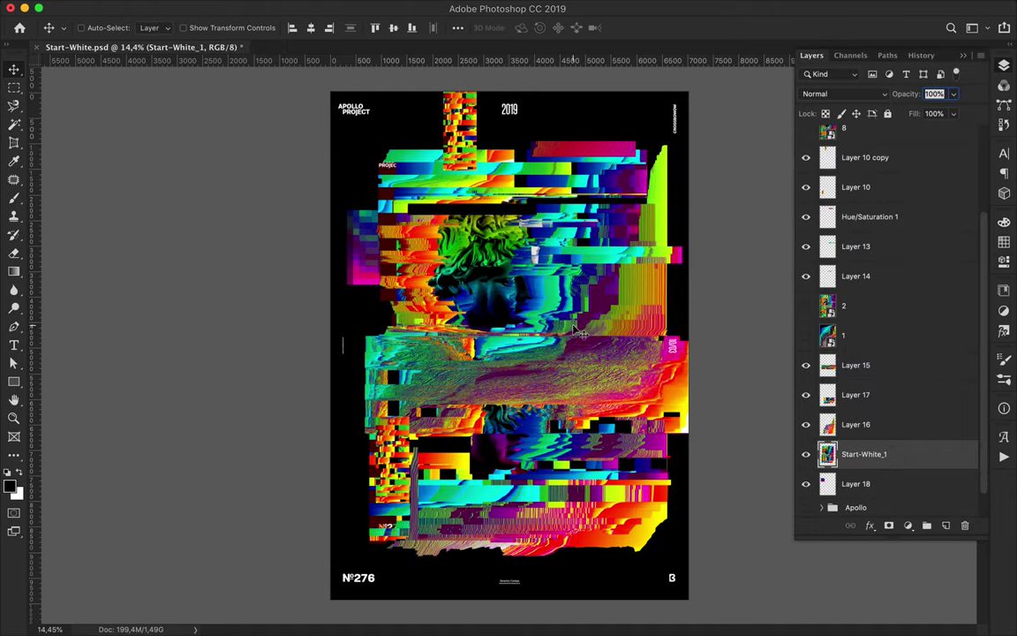
Copy Layer 16's bottom-right fragment to Layer 19, Gaussian-blur it, and blend as Lighter Color
{"action": "key", "text": "alt+bracketright"}
{"action": "key", "text": "l"}
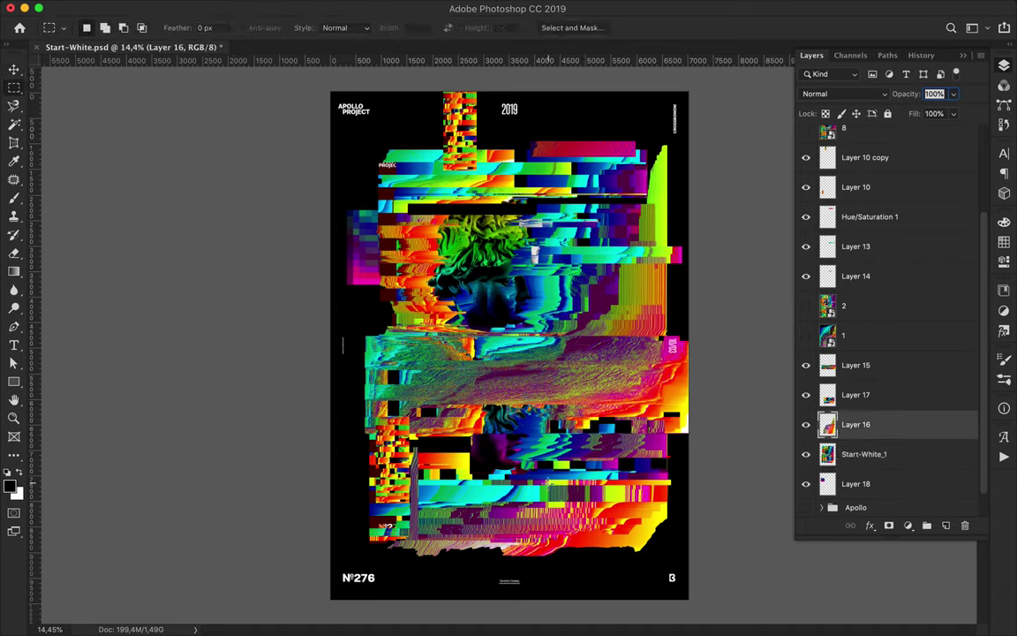
{"action": "left_click", "coordinate": [564, 568]}
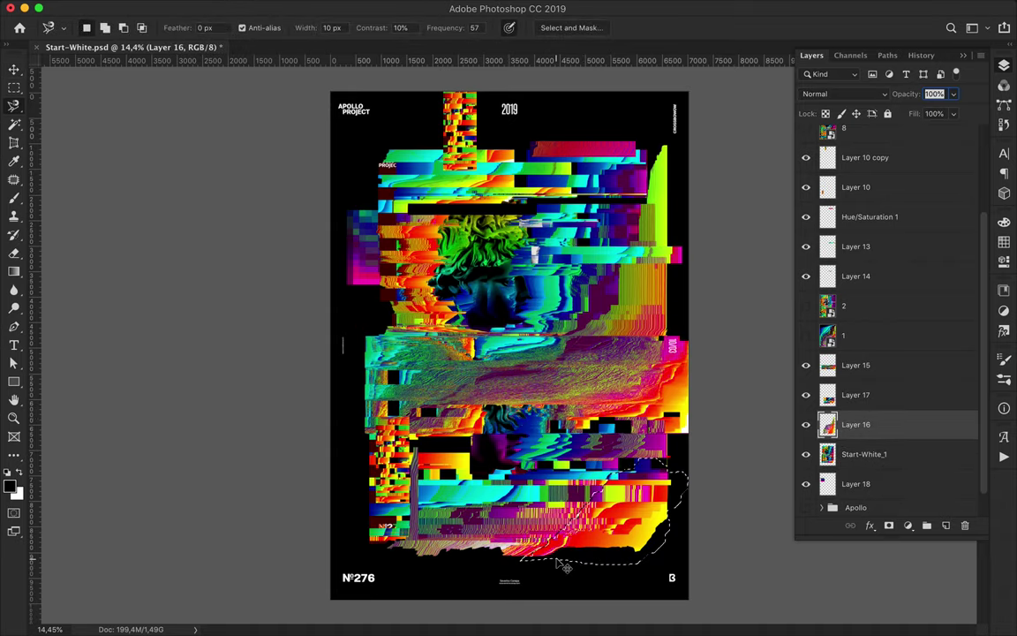
{"action": "key", "text": "ctrl+j"}
{"action": "key", "text": "v"}
{"action": "left_click", "coordinate": [347, 7]}
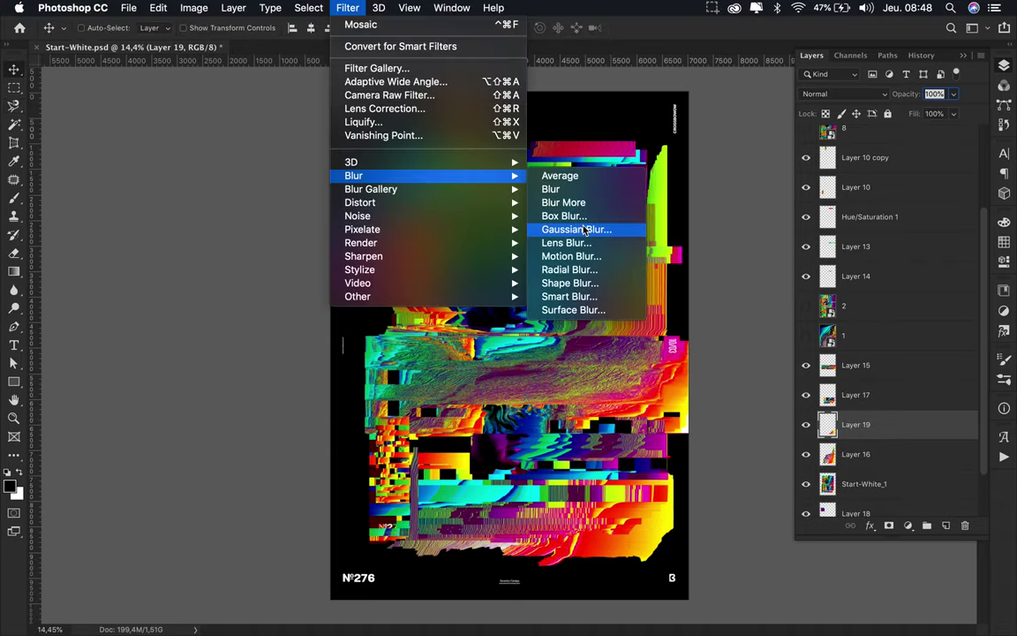
{"action": "left_click", "coordinate": [581, 227]}
{"action": "key", "text": "Return"}
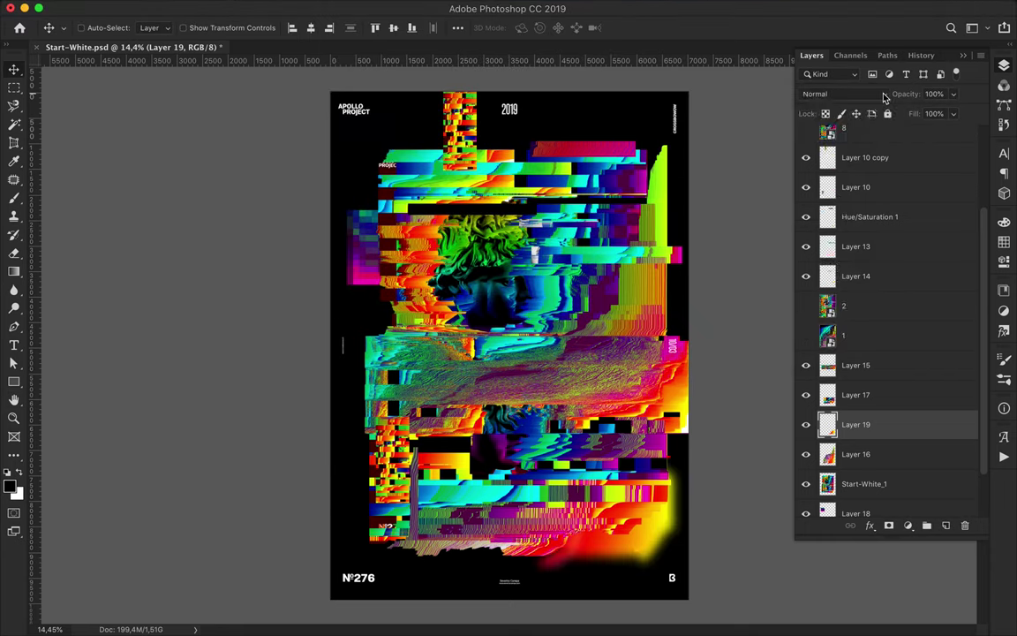
{"action": "left_click", "coordinate": [842, 94]}
{"action": "left_click", "coordinate": [830, 224]}
Copy the area around the face onto Layer 20 and apply a blur to it
{"action": "key", "text": "l"}
{"action": "left_click_drag", "start_coordinate": [441, 236], "coordinate": [498, 281]}
{"action": "key", "text": "ctrl+j"}
{"action": "key", "text": "v"}
{"action": "left_click", "coordinate": [347, 7]}
{"action": "left_click", "coordinate": [353, 25]}
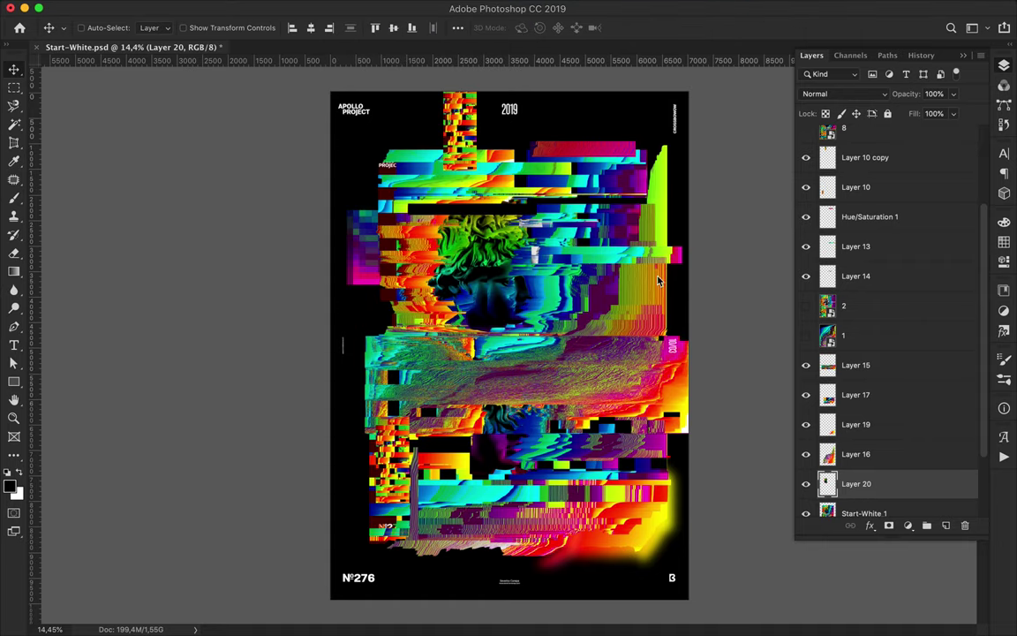
Set the blurred face copy to Linear Dodge, then copy a marquee strip below Layer 18
{"action": "left_click", "coordinate": [882, 94]}
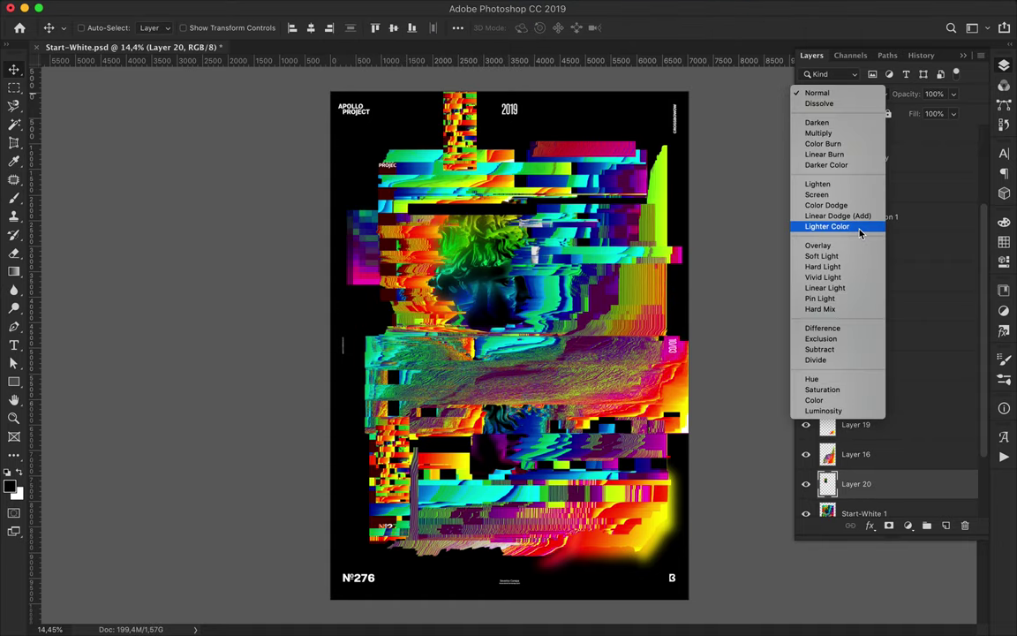
{"action": "left_click", "coordinate": [858, 223]}
{"action": "left_click", "coordinate": [465, 146]}
{"action": "key", "text": "m"}
{"action": "mouse_move", "coordinate": [420, 88]}
{"action": "left_mouse_down"}
{"action": "mouse_move", "coordinate": [436, 158]}
{"action": "mouse_move", "coordinate": [481, 137]}
{"action": "left_mouse_up"}
{"action": "key", "text": "ctrl+j"}
{"action": "left_click_drag", "start_coordinate": [856, 157], "coordinate": [892, 459]}
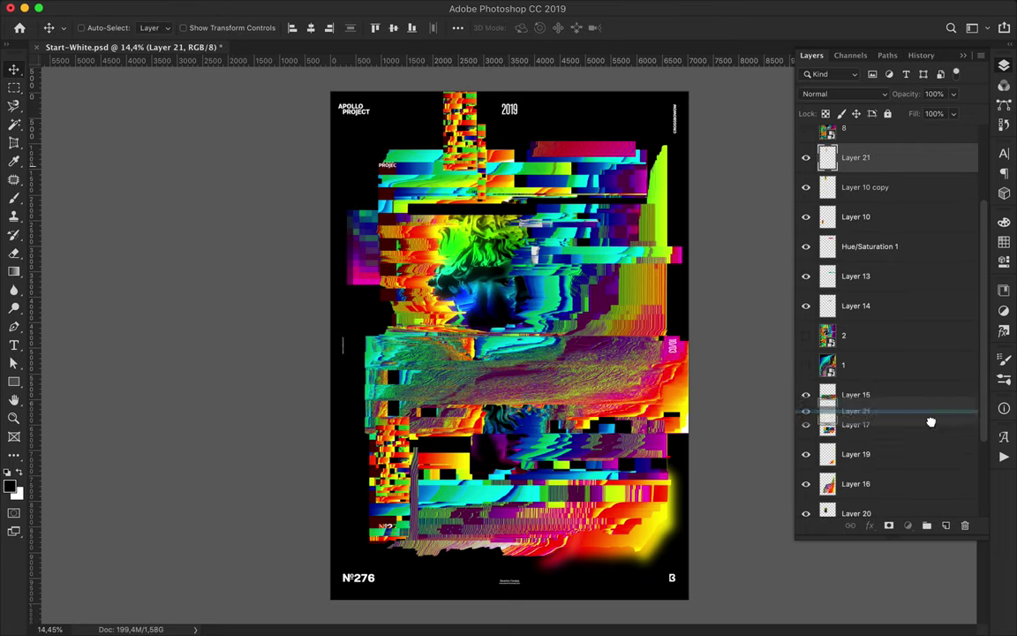
Copy a strip from Layer 16 to the poster's left edge and hide the text layout
{"action": "left_click", "coordinate": [658, 287], "text": "ctrl"}
{"action": "key", "text": "ctrl+j"}
{"action": "mouse_move", "coordinate": [653, 296]}
{"action": "left_mouse_down"}
{"action": "mouse_move", "coordinate": [660, 315]}
{"action": "mouse_move", "coordinate": [329, 402]}
{"action": "left_mouse_up"}
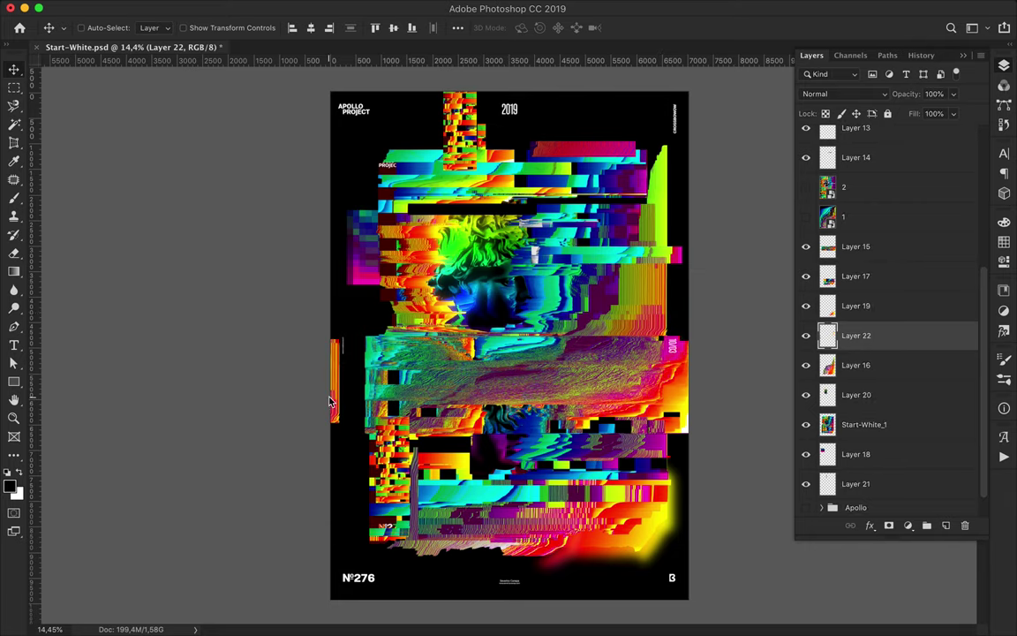
{"action": "scroll", "coordinate": [883, 309], "scroll_direction": "up", "scroll_amount": 5}
{"action": "left_click", "coordinate": [804, 134]}
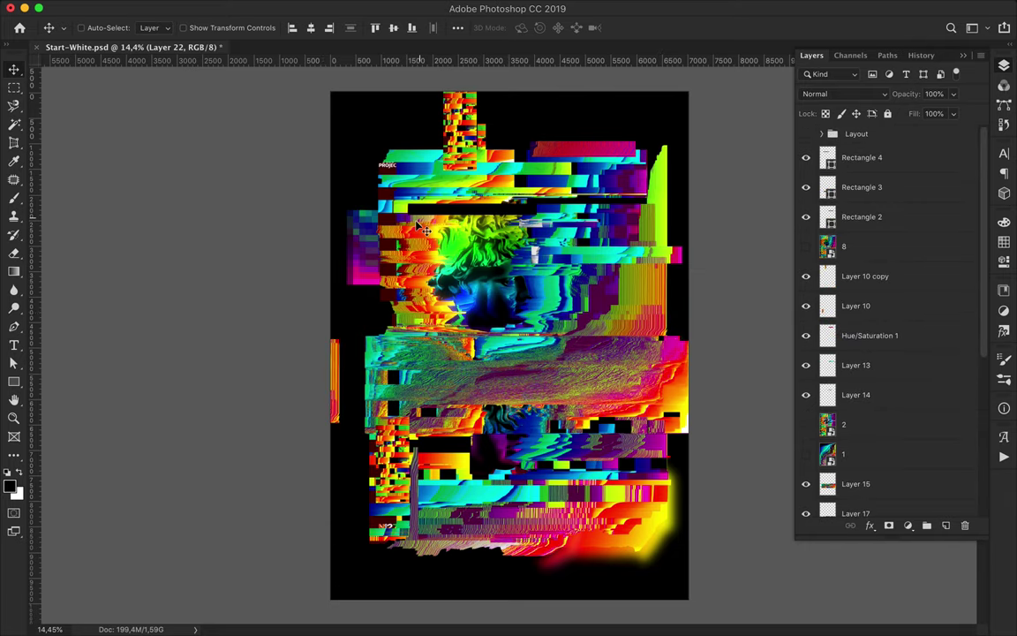
Copy a tall narrow strip from Layer 16 onto its own layer and rotate it 90°
{"action": "left_click", "coordinate": [614, 291], "text": "ctrl"}
{"action": "key", "text": "m"}
{"action": "mouse_move", "coordinate": [617, 263]}
{"action": "left_mouse_down"}
{"action": "mouse_move", "coordinate": [646, 437]}
{"action": "mouse_move", "coordinate": [346, 148]}
{"action": "mouse_move", "coordinate": [304, 547]}
{"action": "left_mouse_up"}
{"action": "key", "text": "ctrl+j"}
{"action": "key", "text": "v"}
{"action": "key", "text": "ctrl+t"}
{"action": "left_click_drag", "start_coordinate": [286, 478], "coordinate": [406, 603]}
{"action": "key", "text": "Return"}
Copy another strip, rotate it -90° and move it to the poster's top edge
{"action": "left_click", "coordinate": [532, 253], "text": "ctrl"}
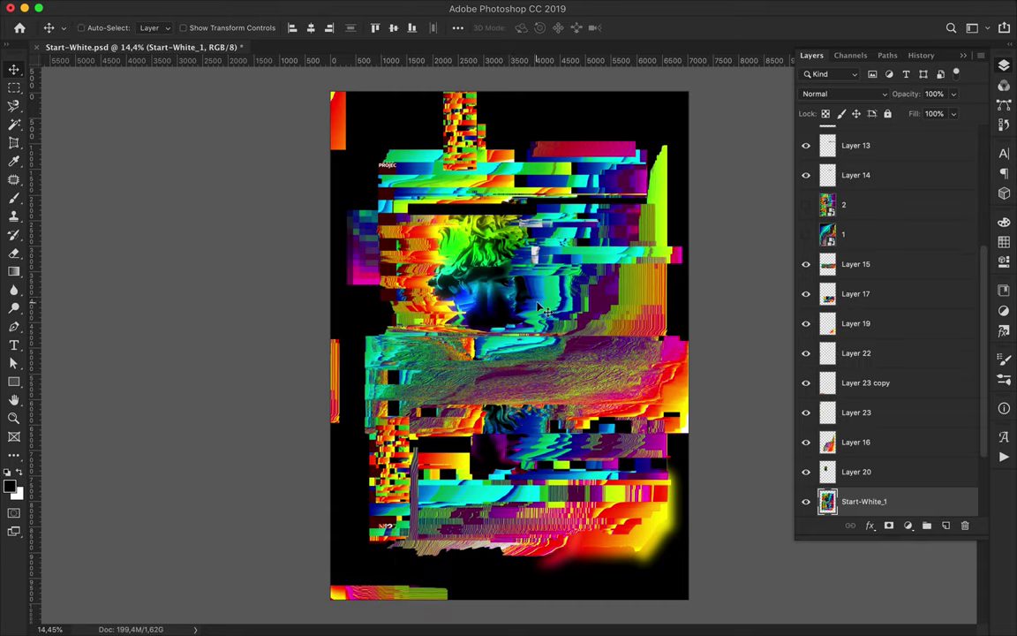
{"action": "key", "text": "m"}
{"action": "key", "text": "ctrl+j"}
{"action": "key", "text": "ctrl+t"}
{"action": "left_click_drag", "start_coordinate": [552, 212], "coordinate": [530, 283]}
{"action": "left_click_drag", "start_coordinate": [449, 249], "coordinate": [566, 118]}
{"action": "key", "text": "Return"}
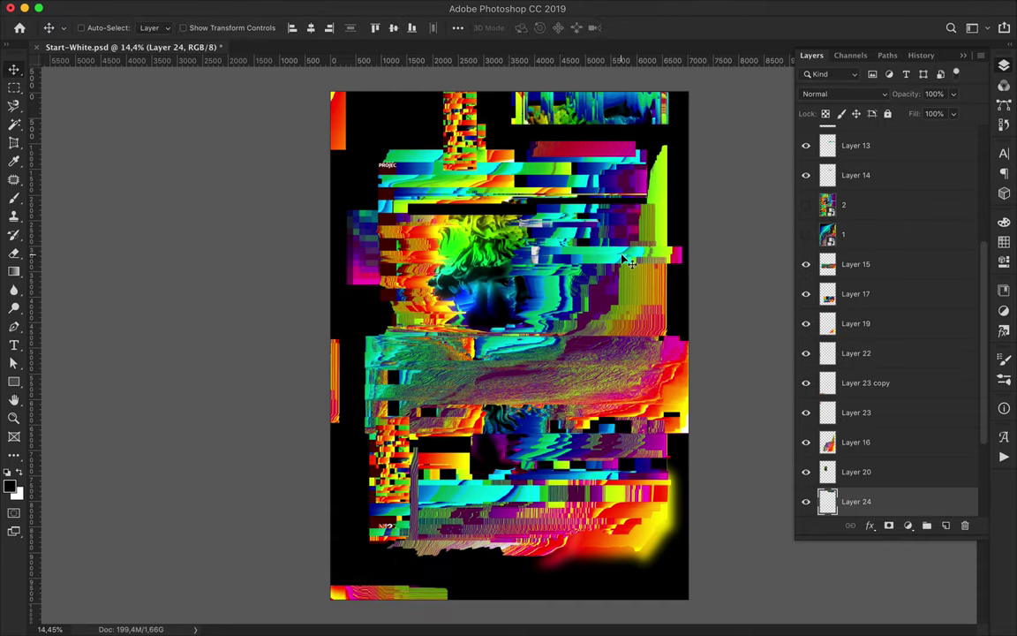
Narrow the left strip, Layer 22, into a thin band and duplicate the top strip to the bottom edge
{"action": "left_click", "coordinate": [340, 407], "text": "ctrl"}
{"action": "key", "text": "ctrl+t"}
{"action": "left_click_drag", "start_coordinate": [397, 356], "coordinate": [327, 385]}
{"action": "key", "text": "Return"}
{"action": "left_click_drag", "start_coordinate": [591, 106], "coordinate": [593, 593]}
Show the text layout again and copy the Layout group to a new layer
{"action": "left_click", "coordinate": [340, 390], "text": "ctrl"}
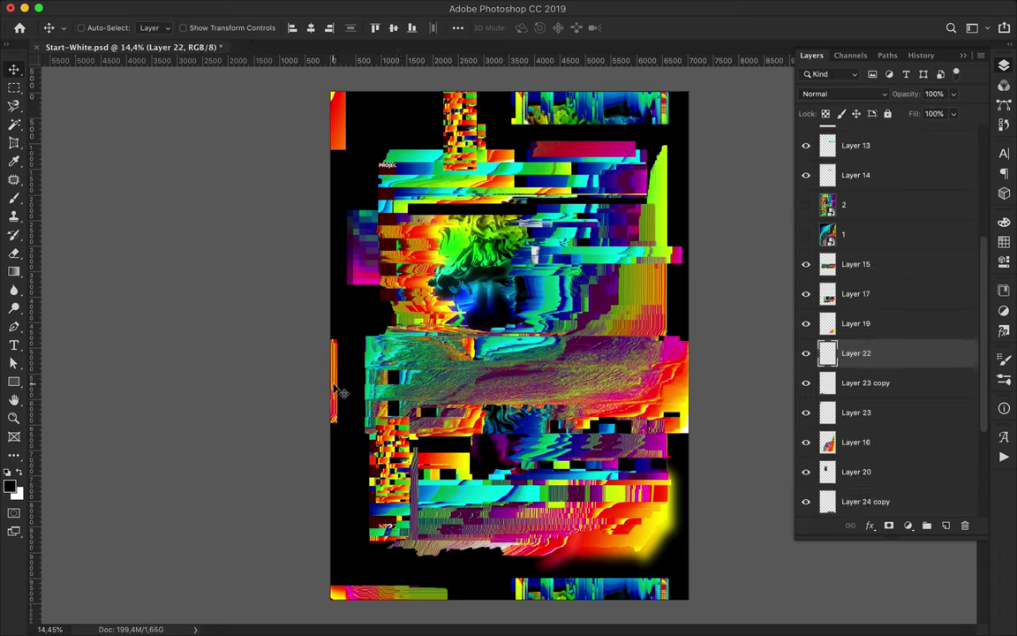
{"action": "scroll", "coordinate": [922, 220], "scroll_direction": "up", "scroll_amount": 5}
{"action": "left_click", "coordinate": [805, 134]}
{"action": "left_click", "coordinate": [877, 134]}
{"action": "key", "text": "ctrl+j"}
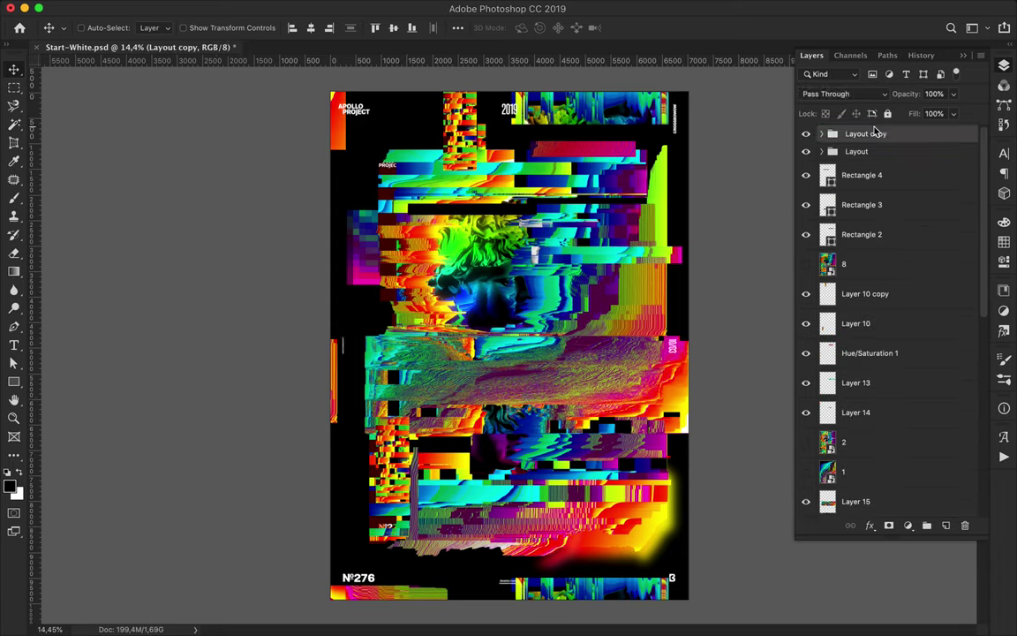
Merge a copy of the text layout and warp all four corners inward
{"action": "key", "text": "ctrl+e"}
{"action": "key", "text": "ctrl+t"}
{"action": "right_click", "coordinate": [553, 191]}
{"action": "left_click", "coordinate": [561, 251]}
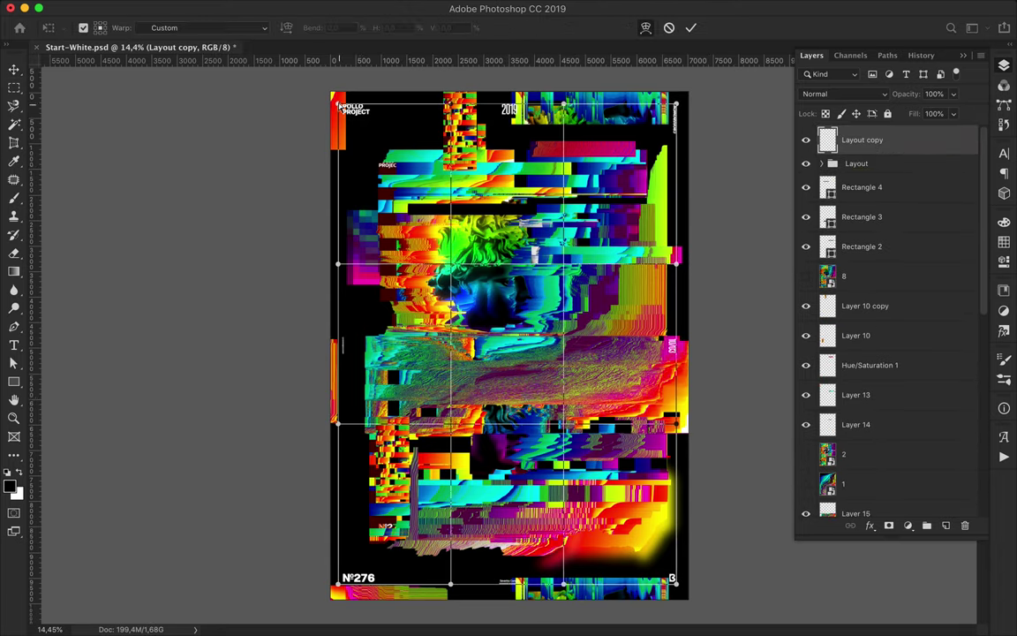
{"action": "left_click_drag", "start_coordinate": [337, 104], "coordinate": [363, 126]}
{"action": "left_click_drag", "start_coordinate": [675, 104], "coordinate": [641, 142]}
{"action": "left_click_drag", "start_coordinate": [338, 584], "coordinate": [349, 565]}
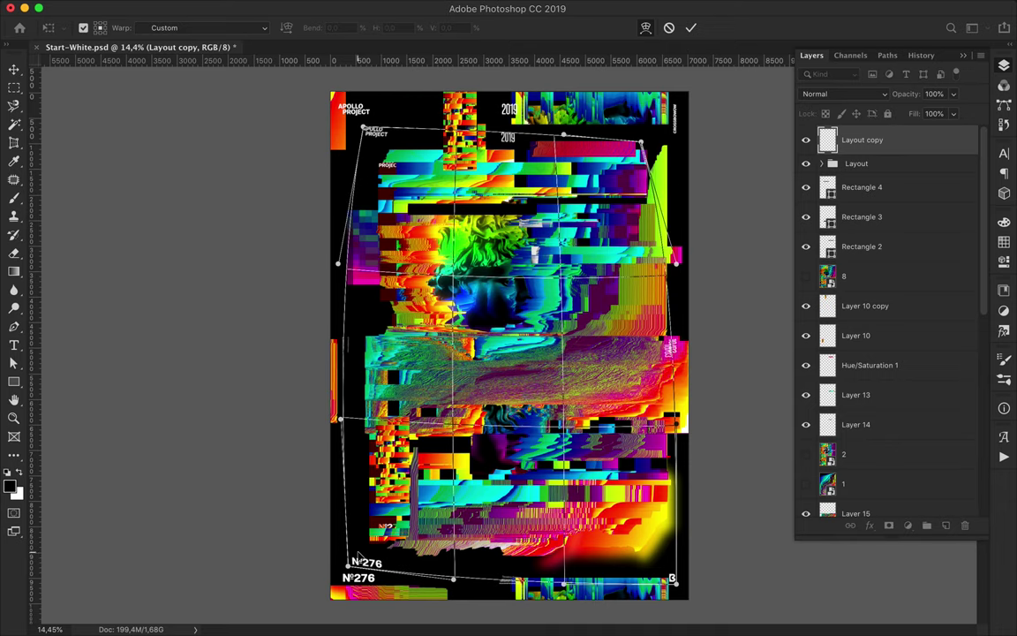
{"action": "left_click_drag", "start_coordinate": [676, 584], "coordinate": [673, 565]}
{"action": "key", "text": "Return"}
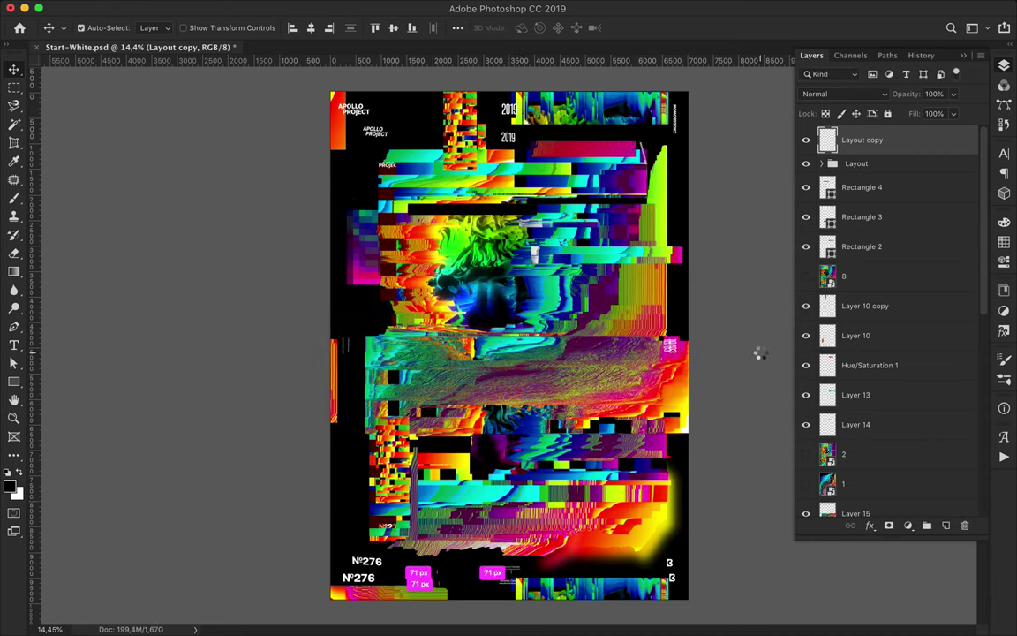
Duplicate the warped text and warp the copy further inward at three corners
{"action": "key", "text": "ctrl+j"}
{"action": "key", "text": "ctrl+t"}
{"action": "right_click", "coordinate": [354, 126]}
{"action": "left_click", "coordinate": [415, 231]}
{"action": "left_click_drag", "start_coordinate": [351, 129], "coordinate": [371, 147]}
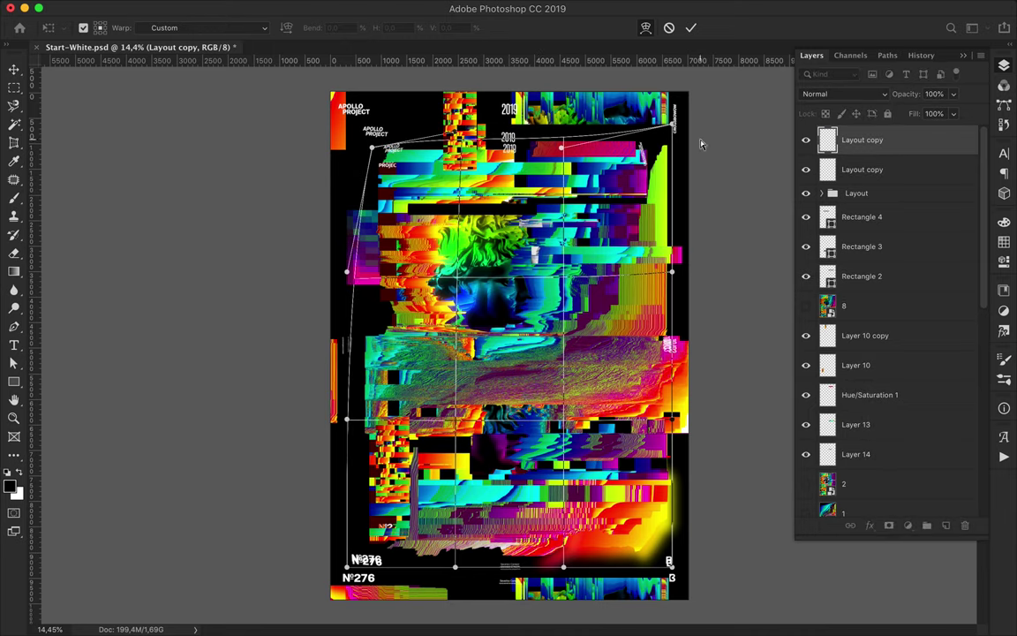
{"action": "left_click_drag", "start_coordinate": [673, 126], "coordinate": [655, 143]}
{"action": "left_click_drag", "start_coordinate": [345, 563], "coordinate": [353, 536]}
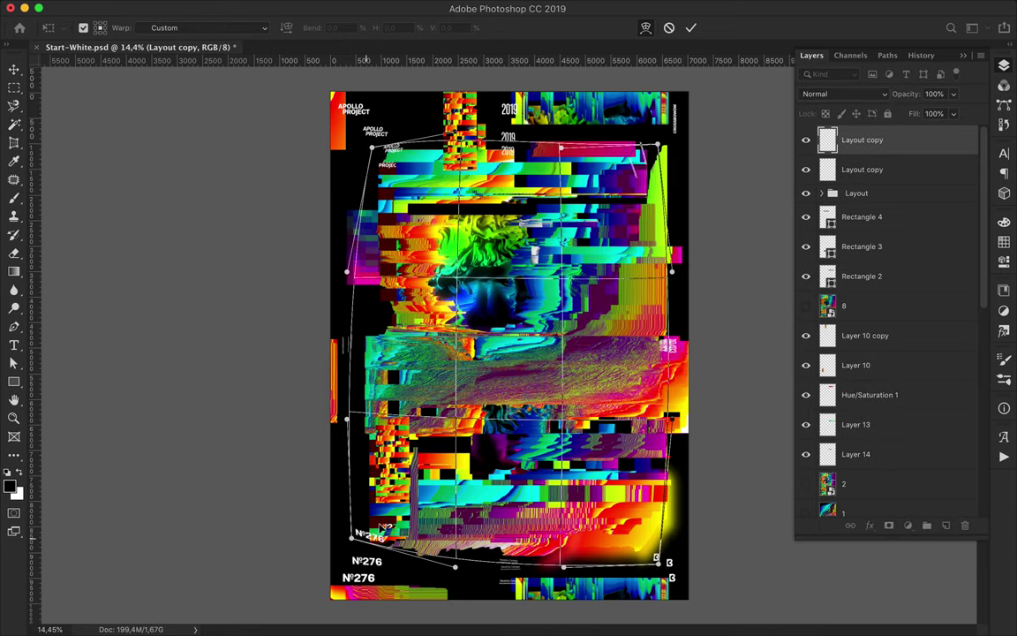
{"action": "key", "text": "Return"}
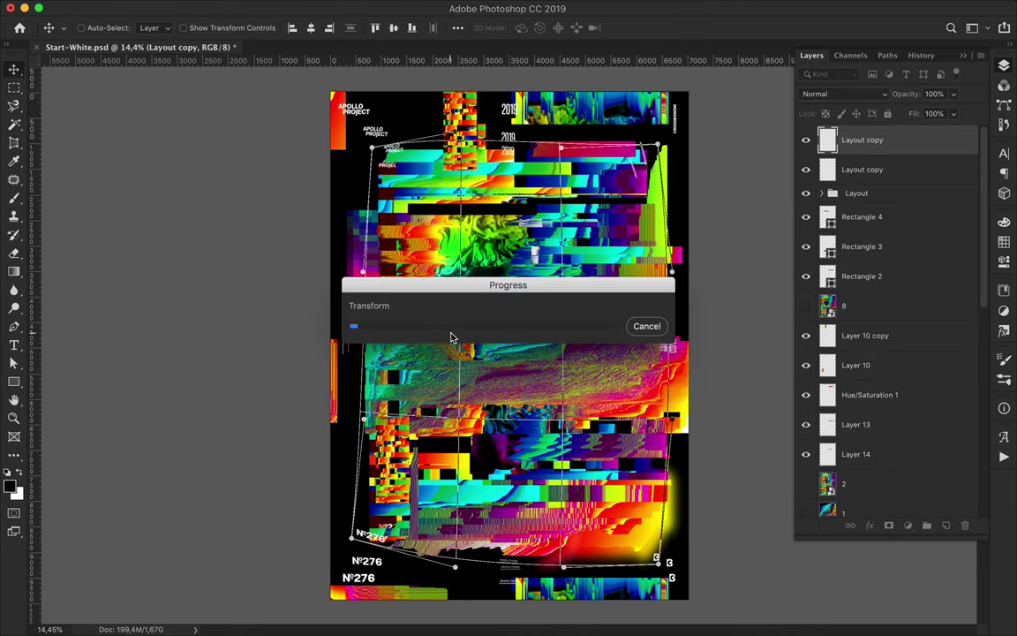
Draw a black square at the poster's centre and save Start-White.psd
{"action": "key", "text": "u"}
{"action": "left_click_drag", "start_coordinate": [479, 338], "coordinate": [555, 410]}
{"action": "key", "text": "v"}
{"action": "key", "text": "m"}
{"action": "key", "text": "v"}
{"action": "key", "text": "F7"}
{"action": "key", "text": "F7"}
{"action": "key", "text": "ctrl+s"}
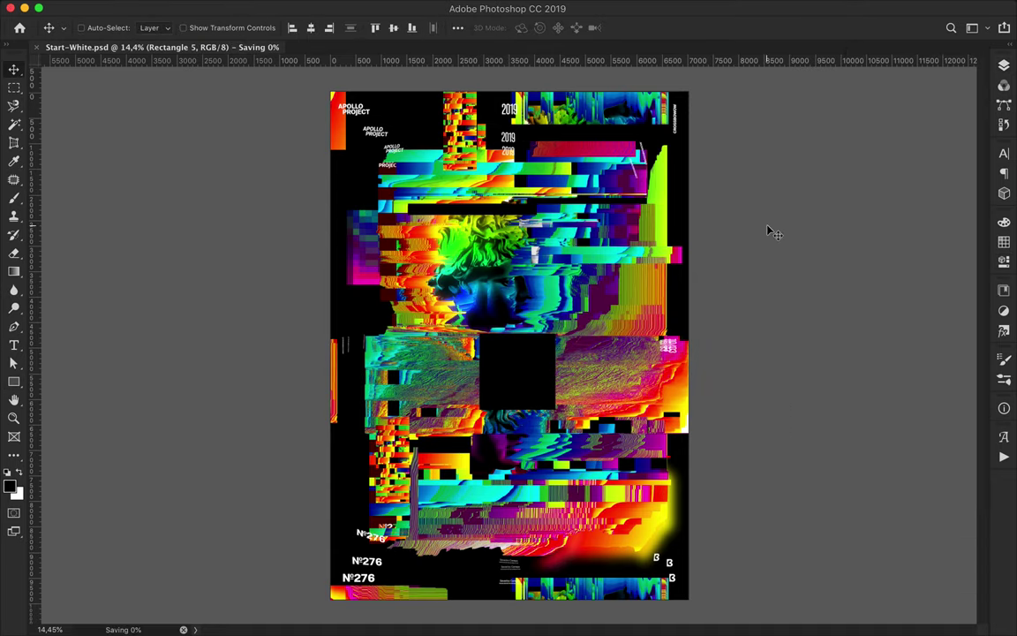